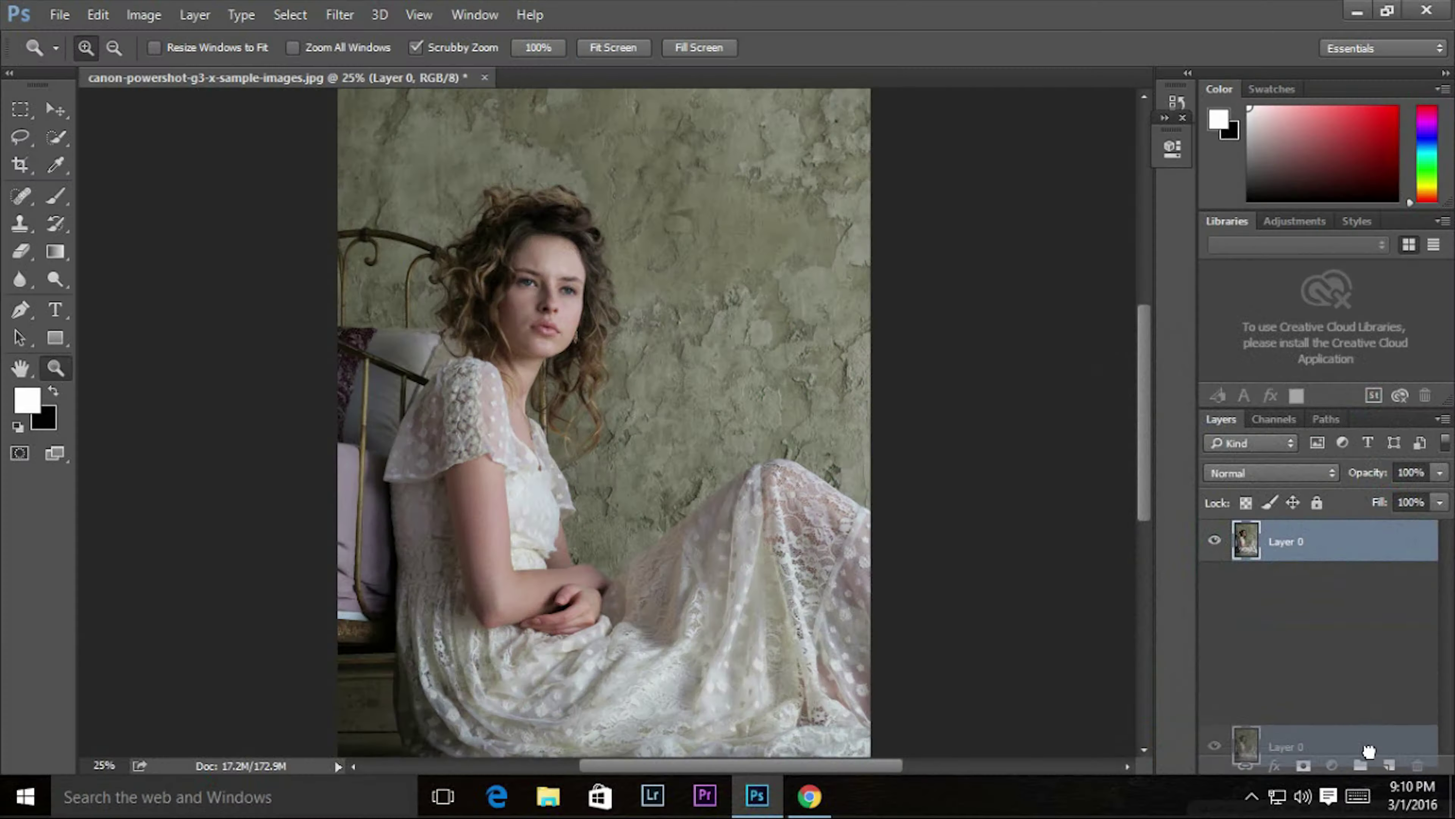
# Duplicate the portrait's Layer 0 to create Layer 0 copy.
pyautogui.moveTo(1286, 541); pyautogui.dragTo(1389, 765)
pyautogui.click(340, 15)
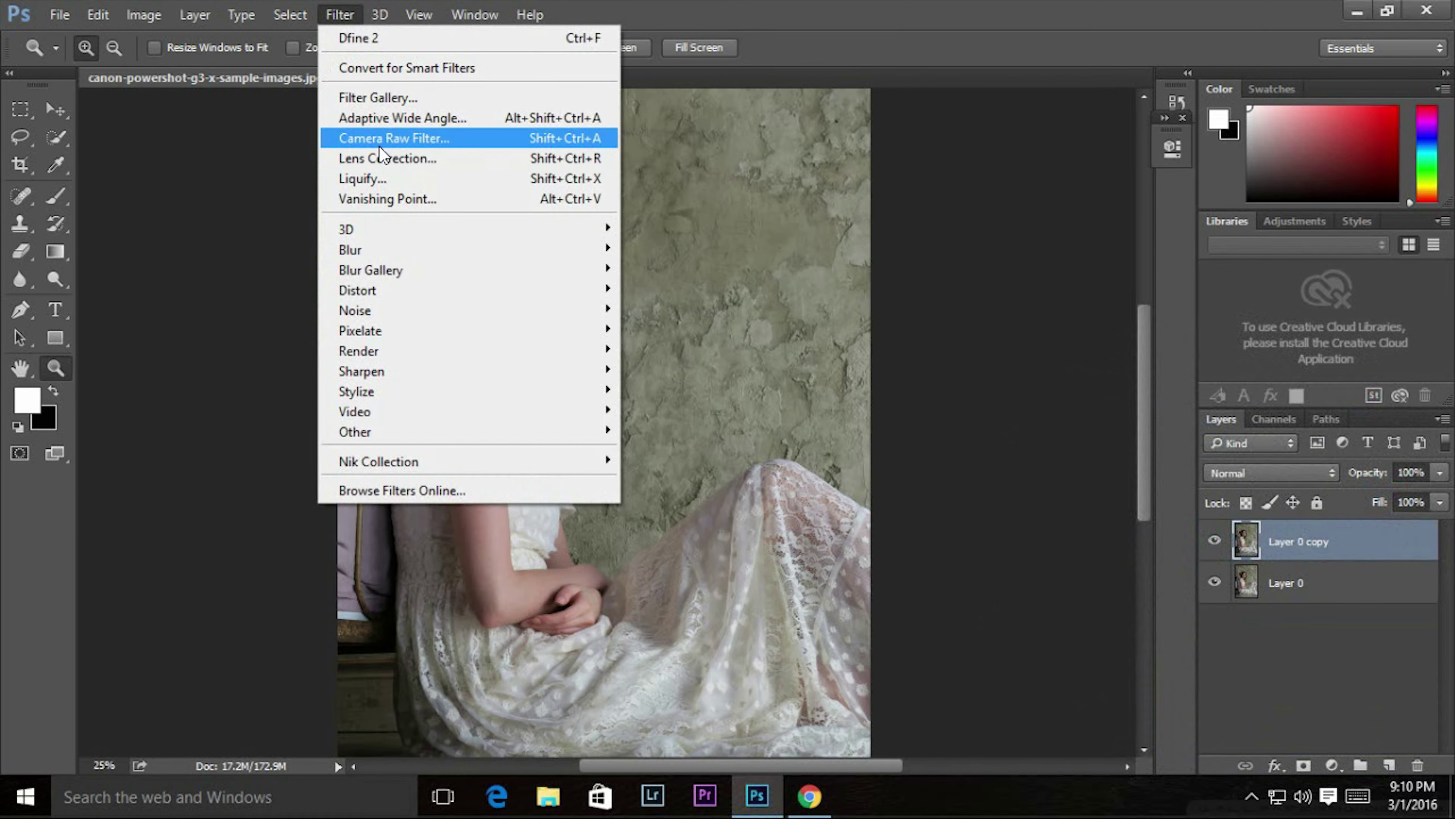
# In Camera Raw set Temperature -7, Exposure +0.10, Highlights -47, Shadows +78, Whites +29, Blacks -1, Clarity +5, Vibrance +25.
pyautogui.click(393, 138)
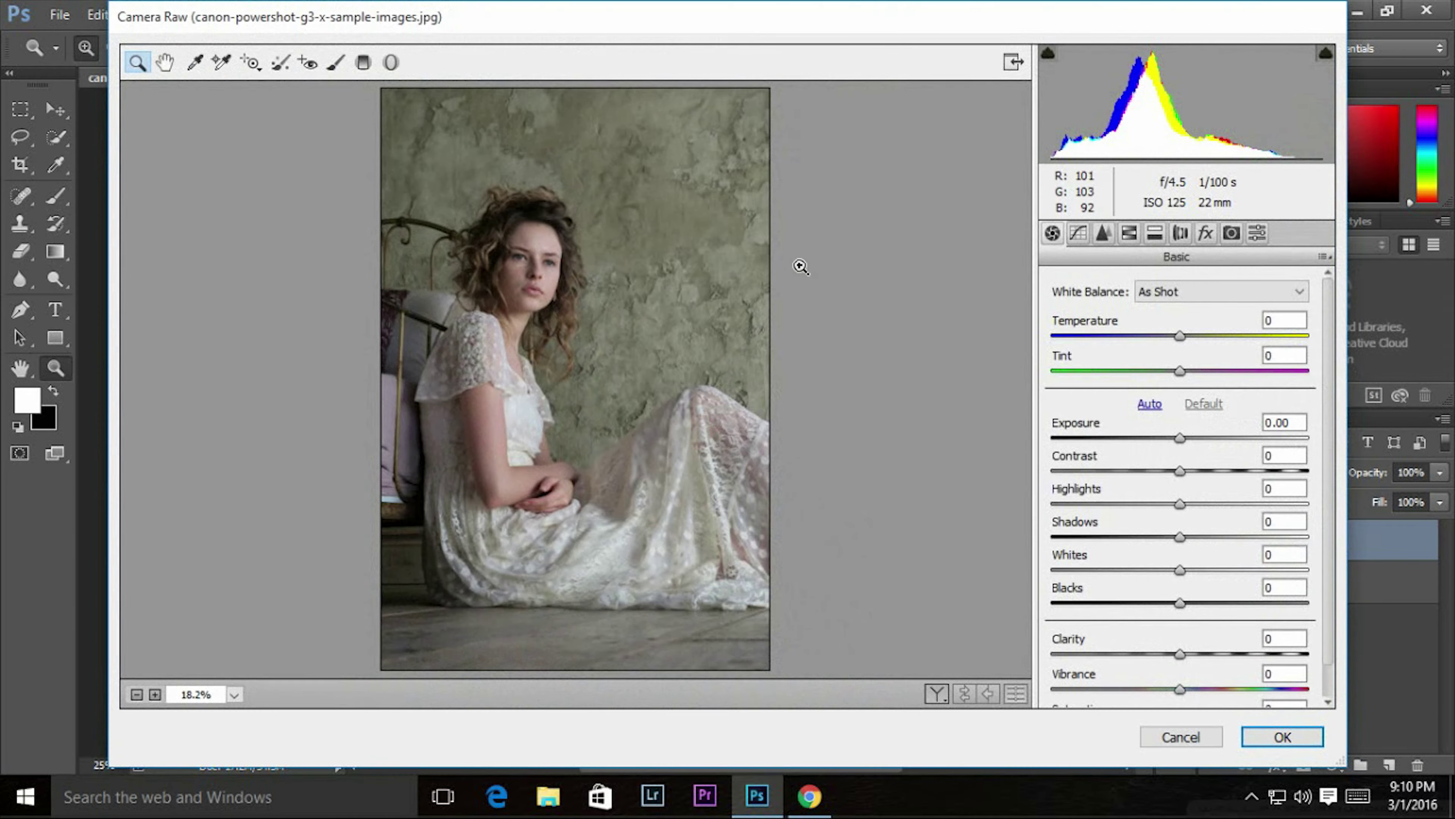
pyautogui.moveTo(1180, 336); pyautogui.dragTo(1171, 337)
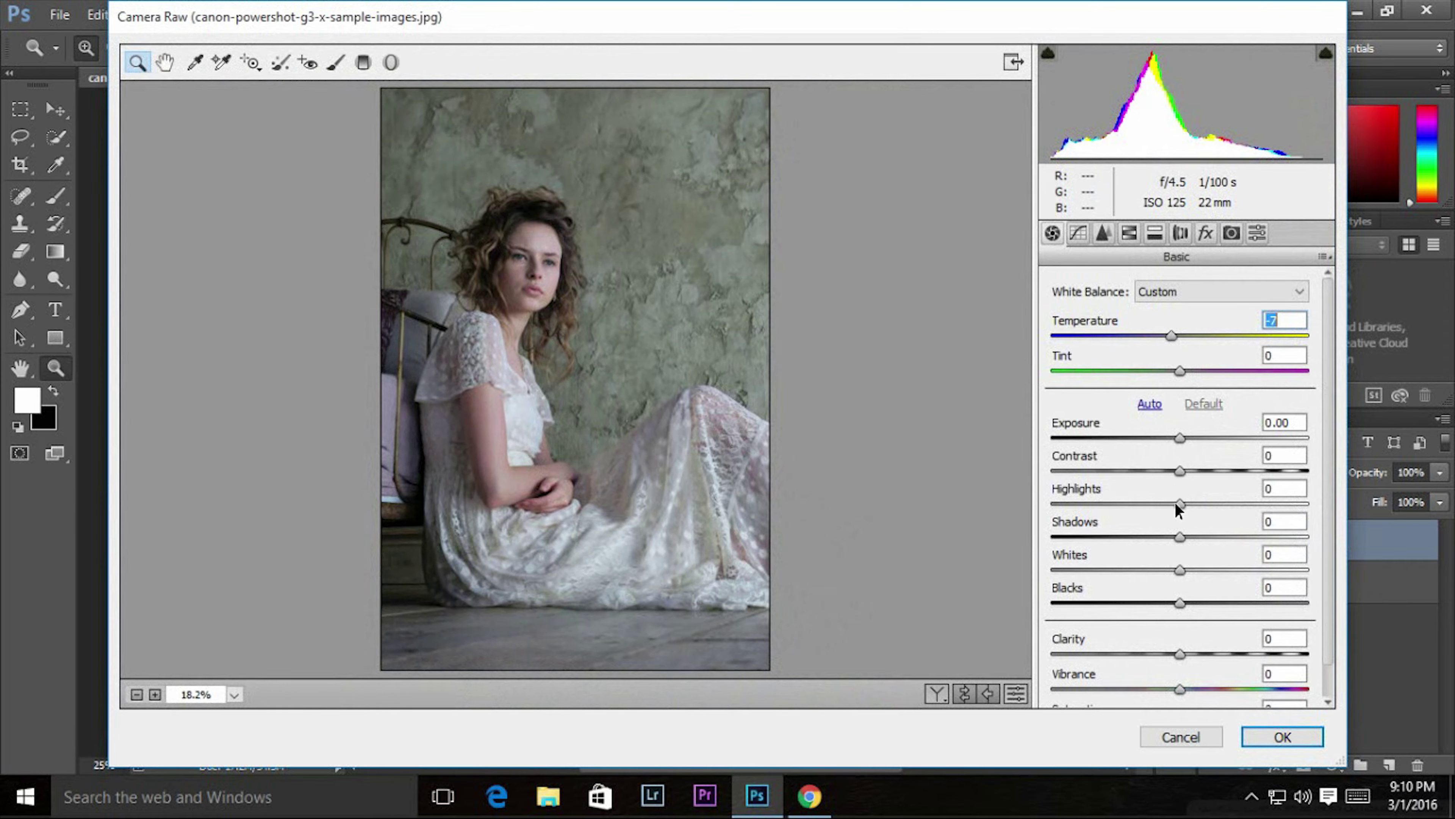
pyautogui.moveTo(1180, 439); pyautogui.dragTo(1182, 438)
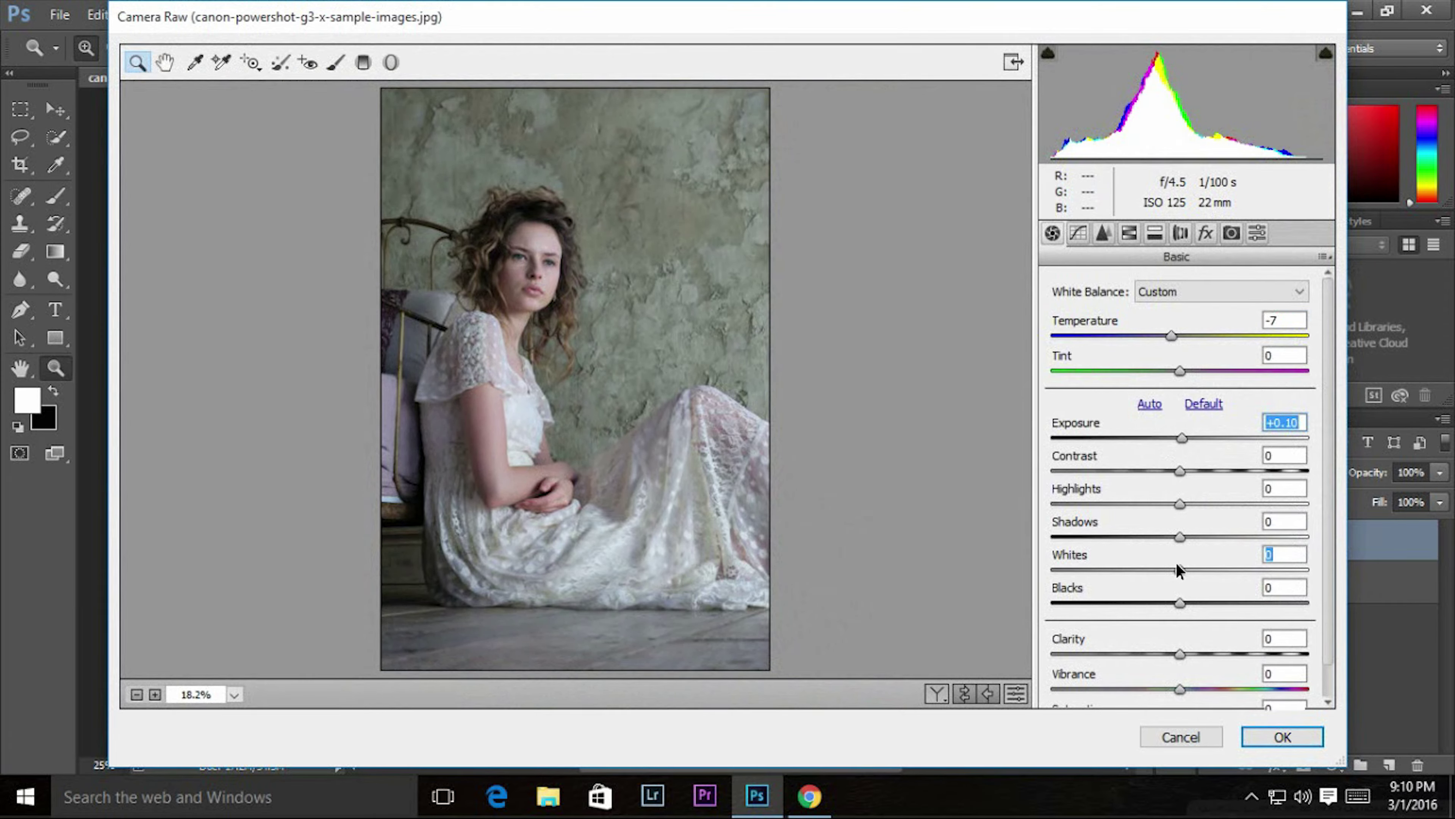
pyautogui.moveTo(1178, 571); pyautogui.dragTo(1217, 570)
pyautogui.moveTo(1123, 538)
pyautogui.mouseDown()
pyautogui.moveTo(1203, 538)
pyautogui.moveTo(1120, 504)
pyautogui.mouseUp()
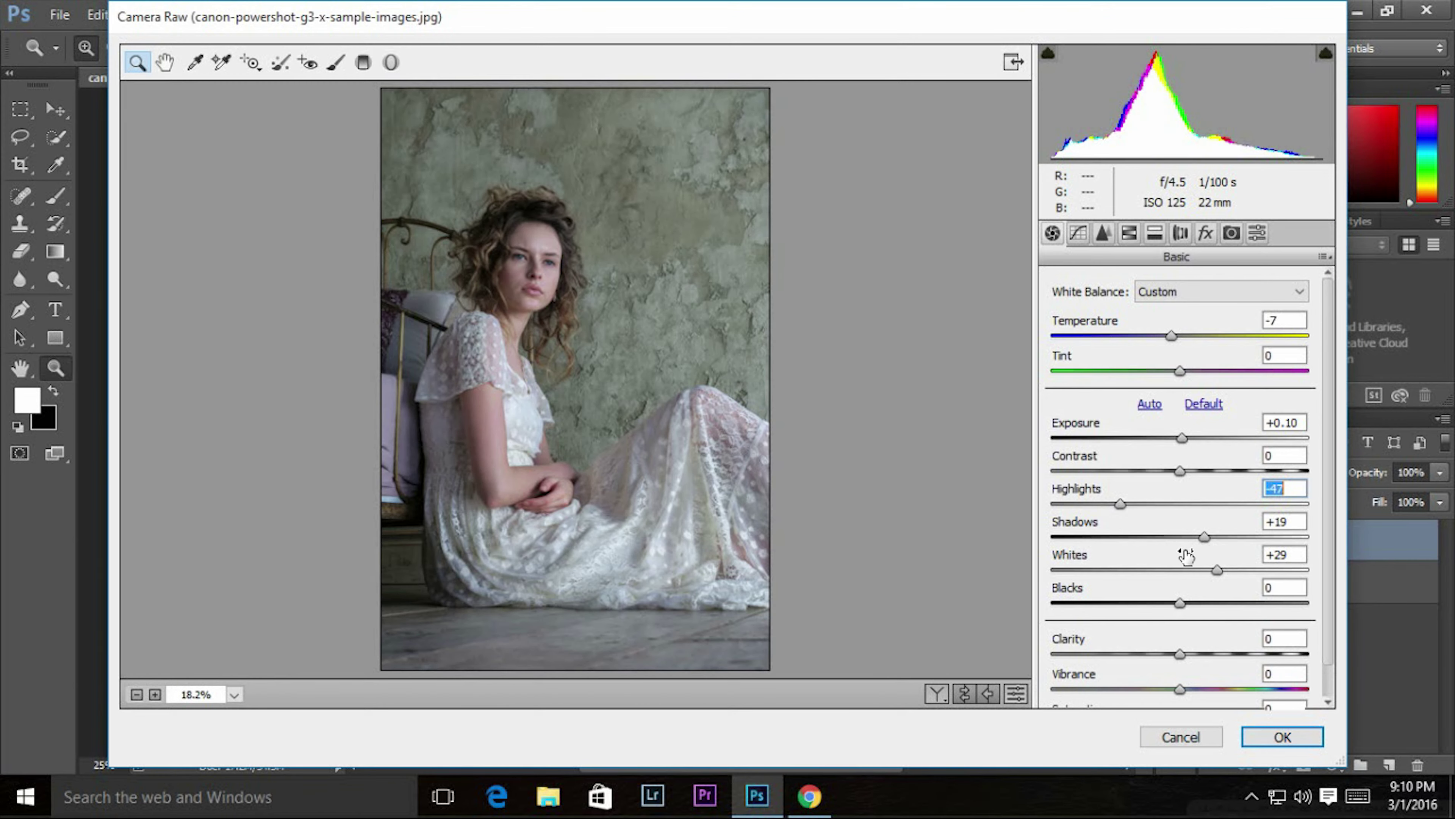
pyautogui.moveTo(1204, 537); pyautogui.dragTo(1280, 536)
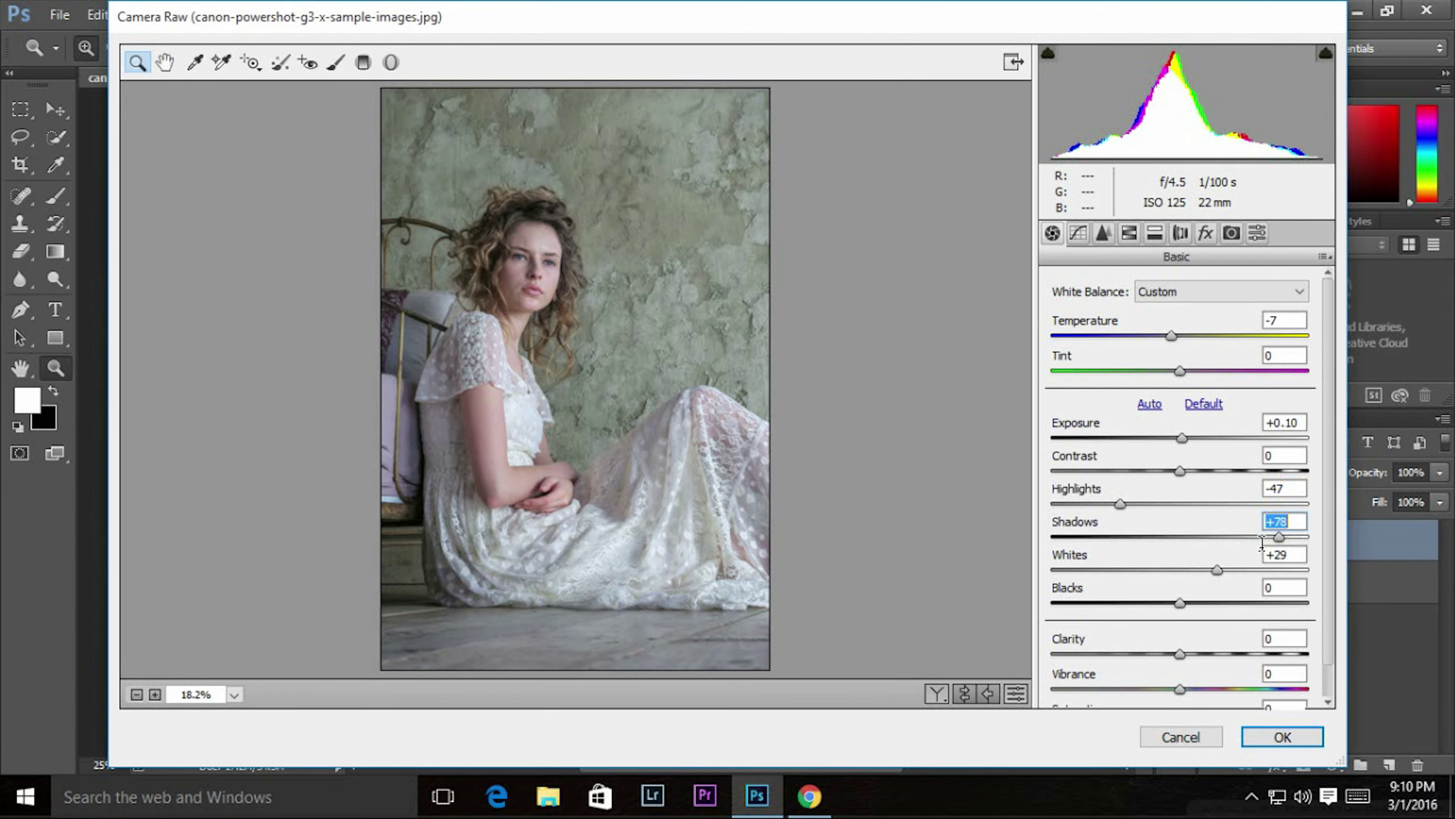
pyautogui.moveTo(1179, 603)
pyautogui.mouseDown()
pyautogui.moveTo(1224, 603)
pyautogui.moveTo(1178, 603)
pyautogui.mouseUp()
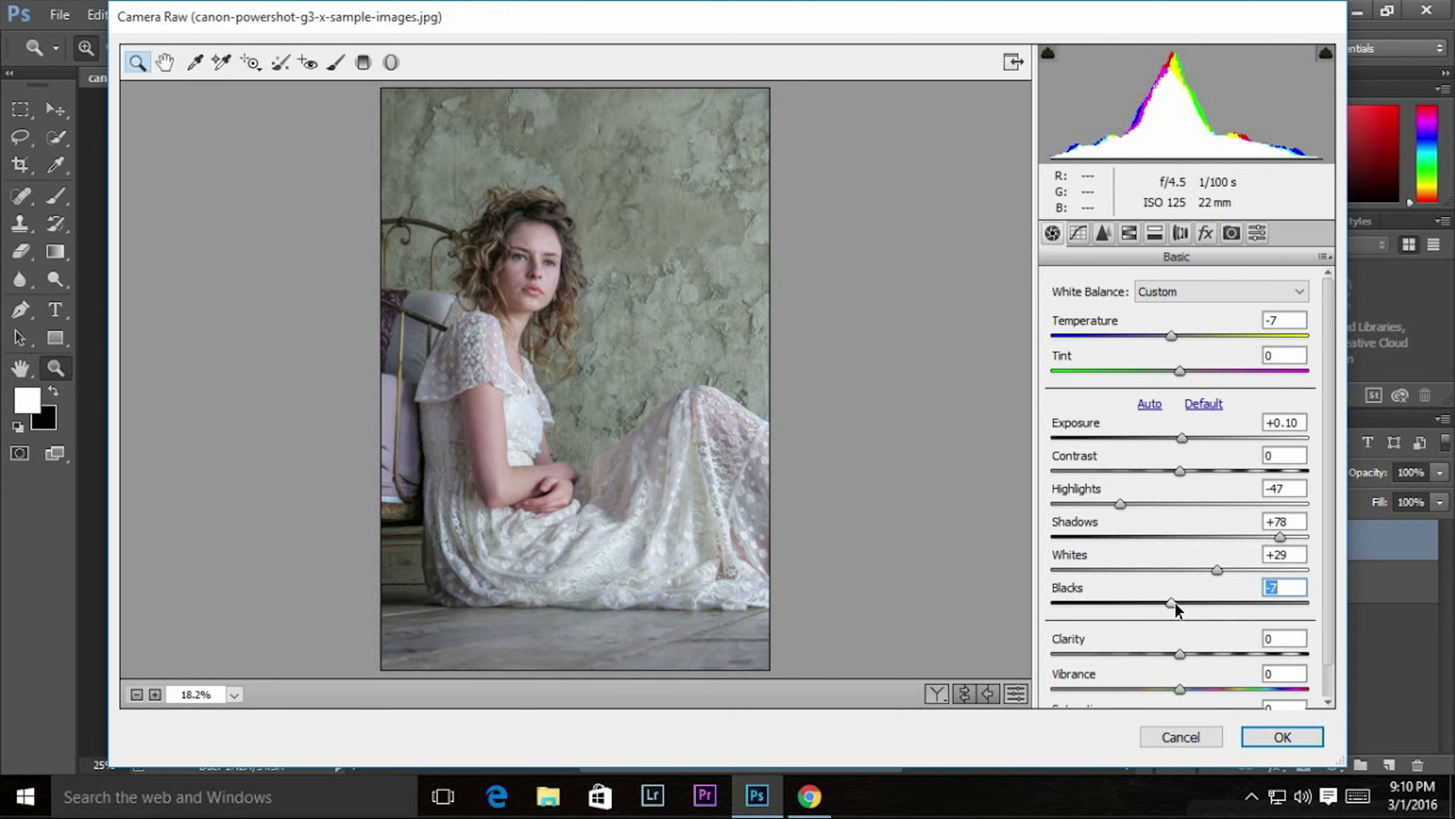
pyautogui.moveTo(1180, 654)
pyautogui.mouseDown()
pyautogui.moveTo(1234, 689)
pyautogui.moveTo(1211, 689)
pyautogui.mouseUp()
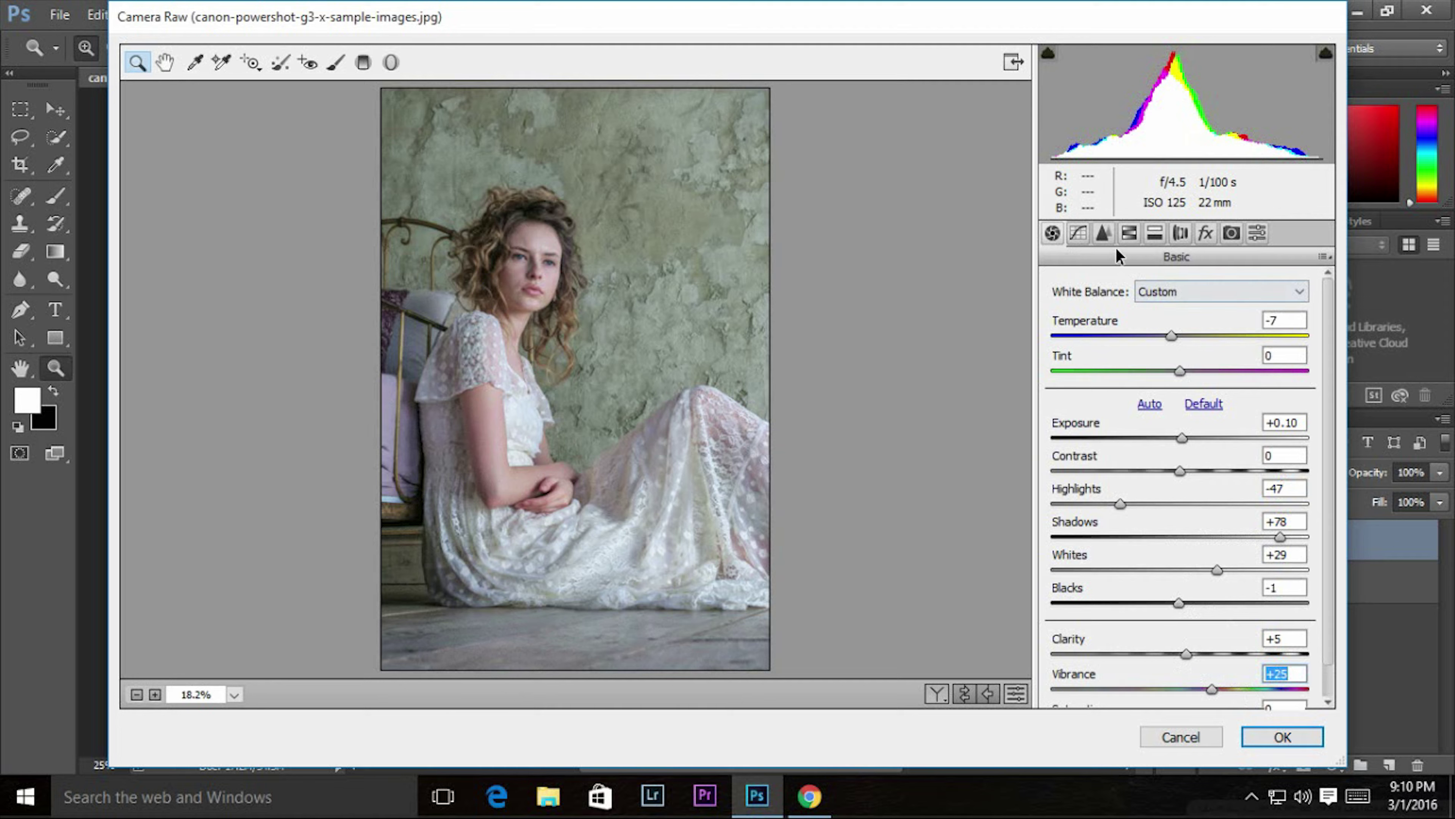
# Set HSL luminance Oranges +38, Yellows -7, Greens +41, and saturation Oranges -21, Greens +39.
pyautogui.click(1130, 233)
pyautogui.click(1132, 233)
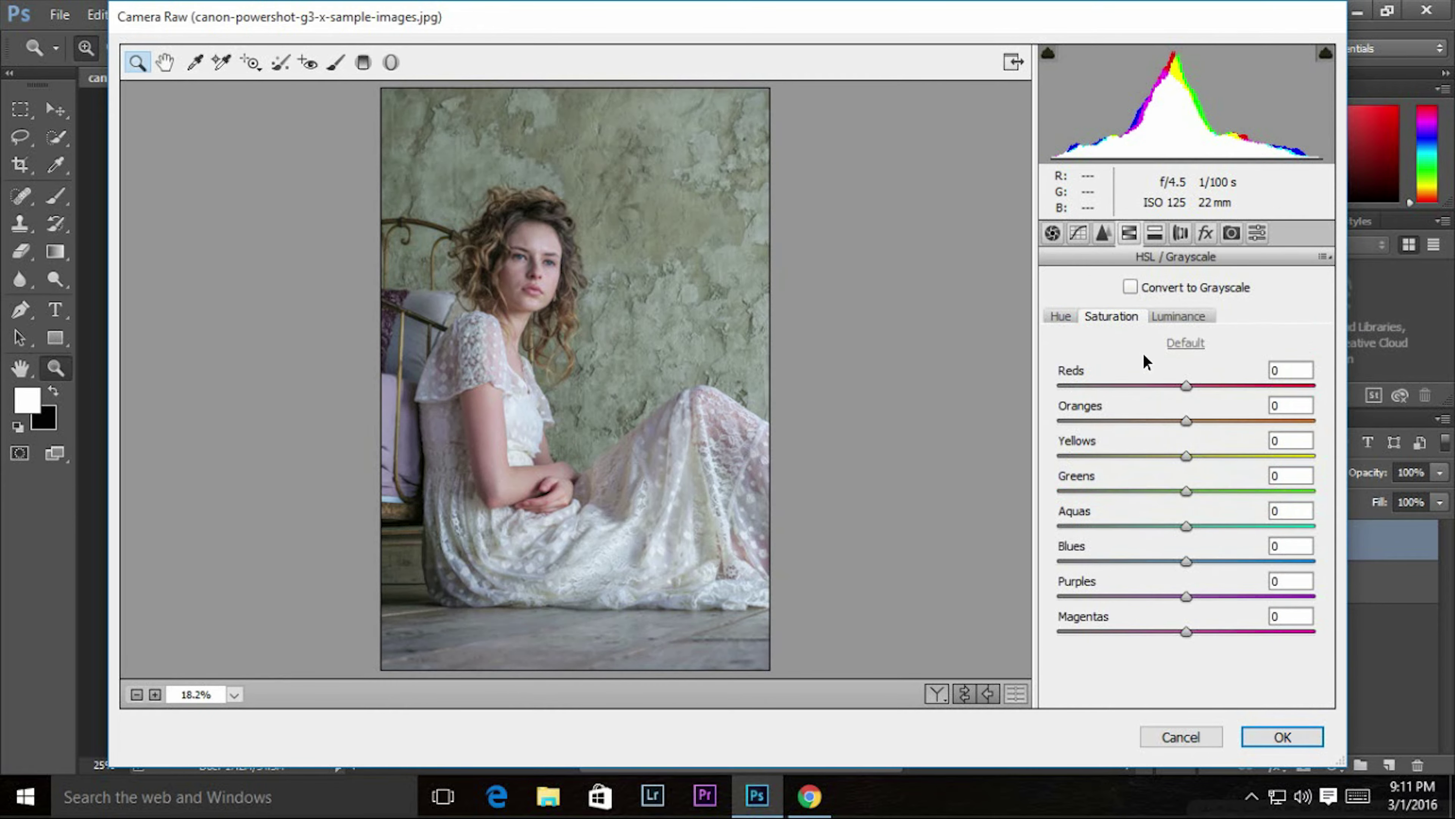
pyautogui.click(1187, 422)
pyautogui.click(1179, 316)
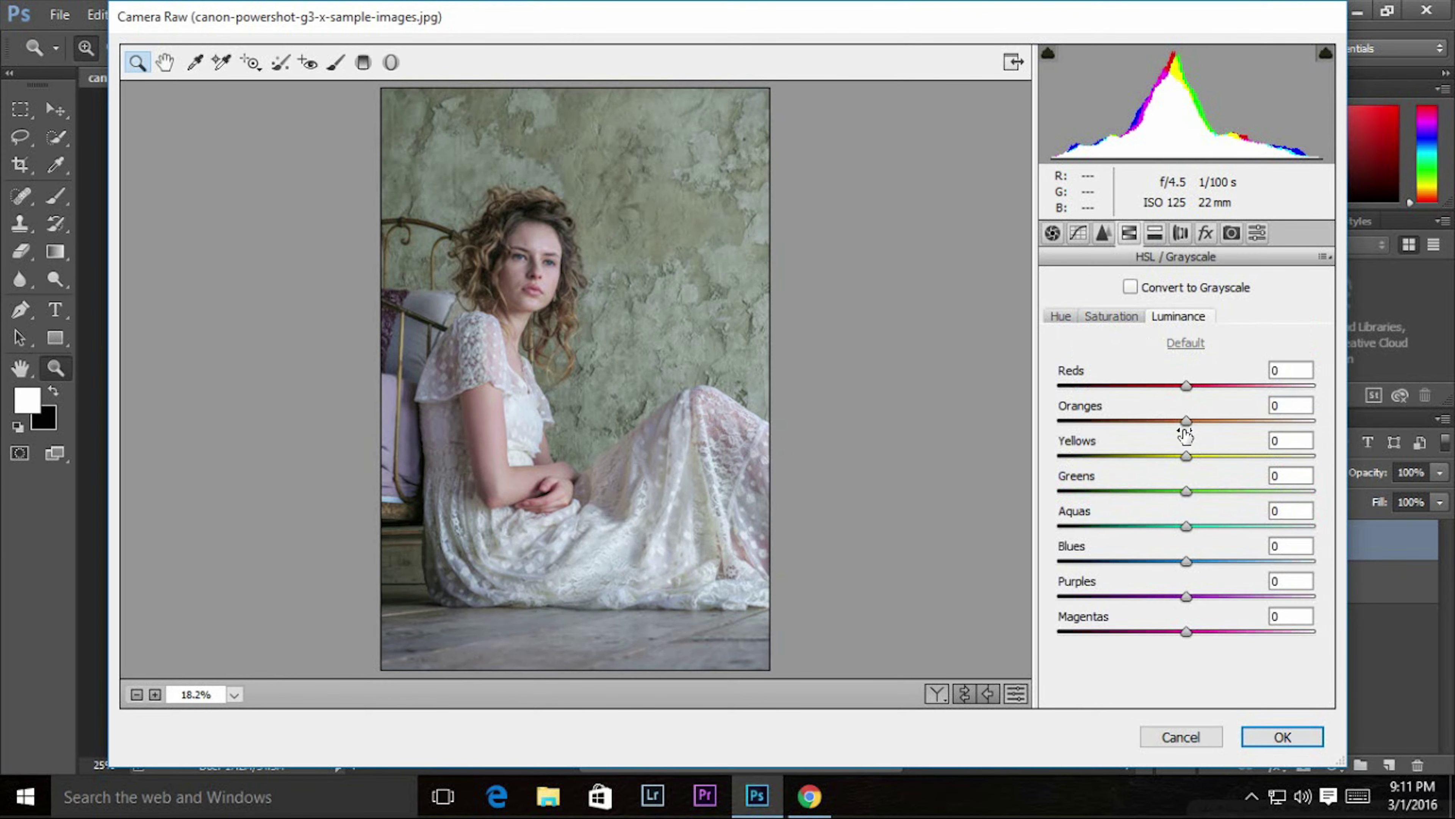
pyautogui.moveTo(1186, 423)
pyautogui.mouseDown()
pyautogui.moveTo(1235, 424)
pyautogui.moveTo(1178, 457)
pyautogui.mouseUp()
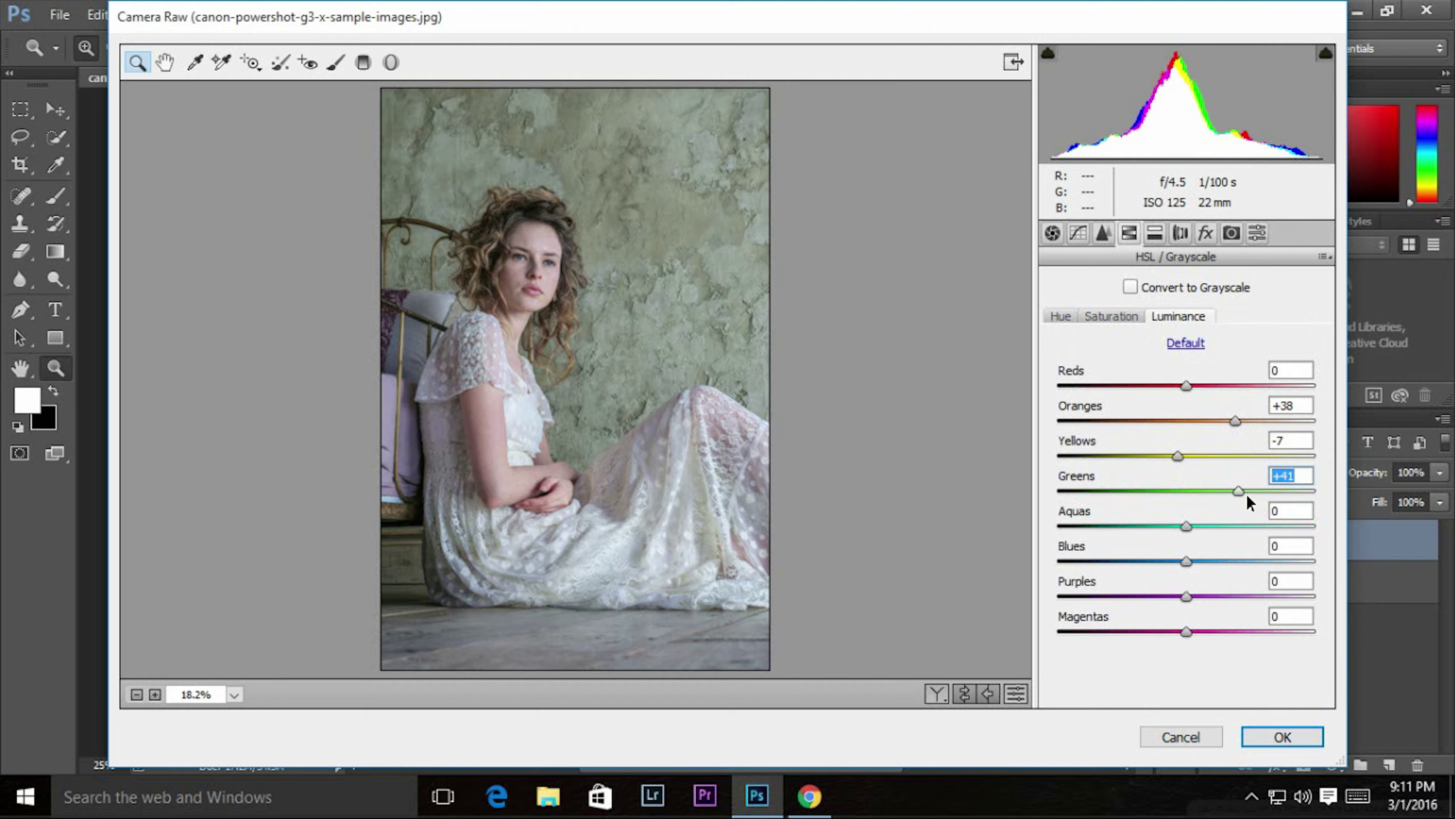
pyautogui.click(1117, 318)
pyautogui.moveTo(1187, 491); pyautogui.dragTo(1239, 492)
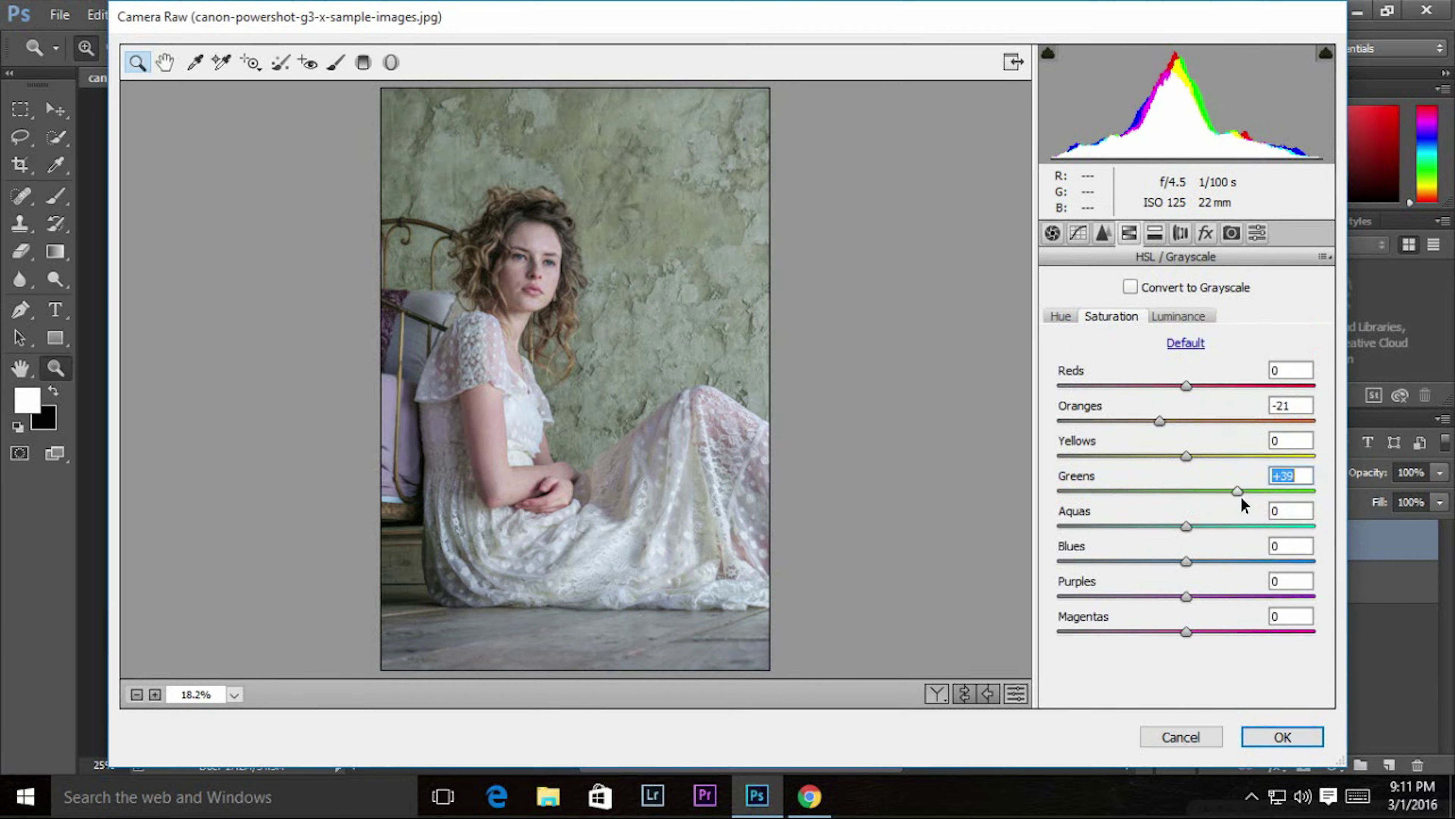
# Raise Basic Vibrance to +54 and zoom the preview to 50% centred on the face.
pyautogui.click(1052, 233)
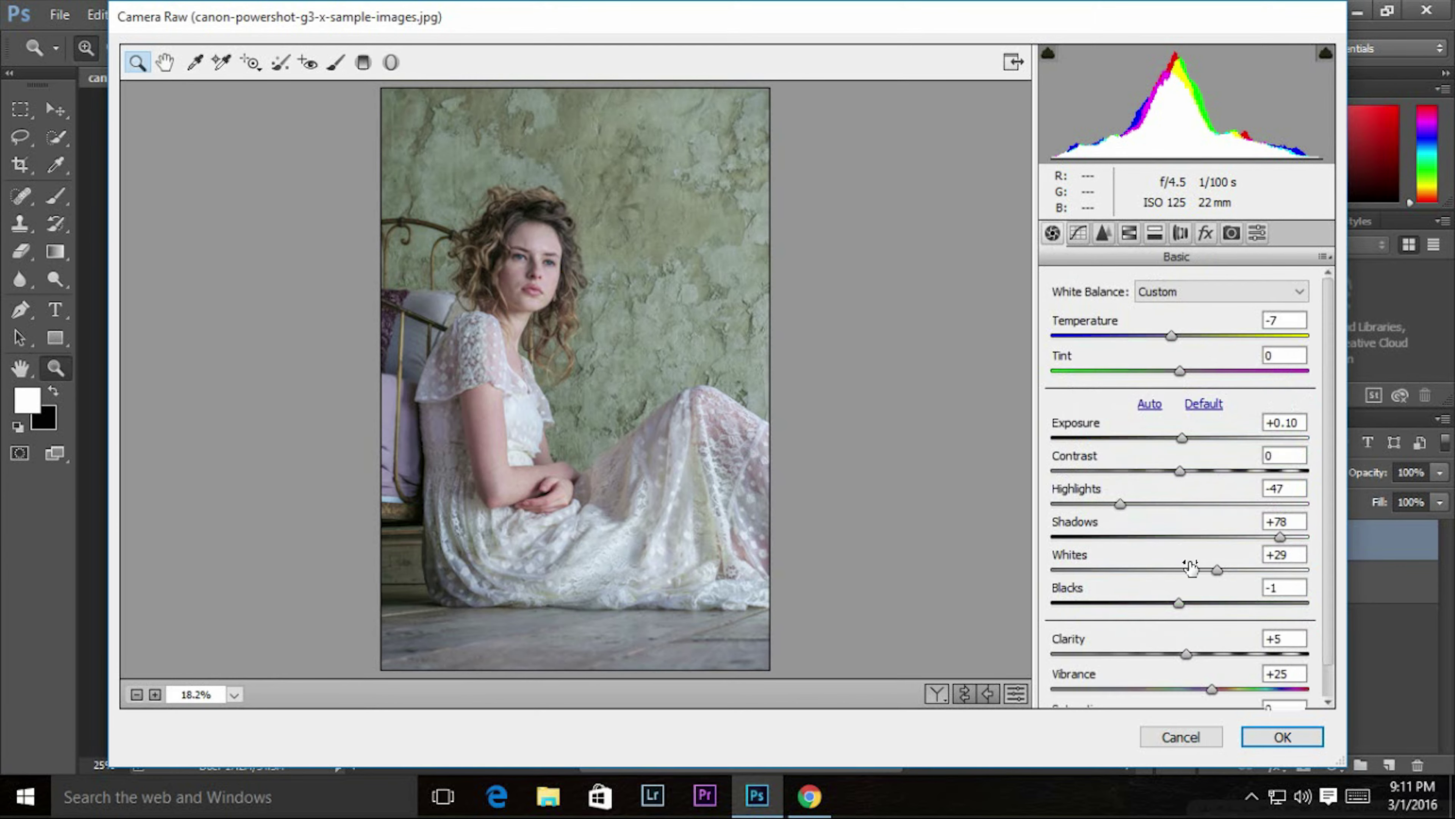
pyautogui.moveTo(1207, 690); pyautogui.dragTo(1250, 689)
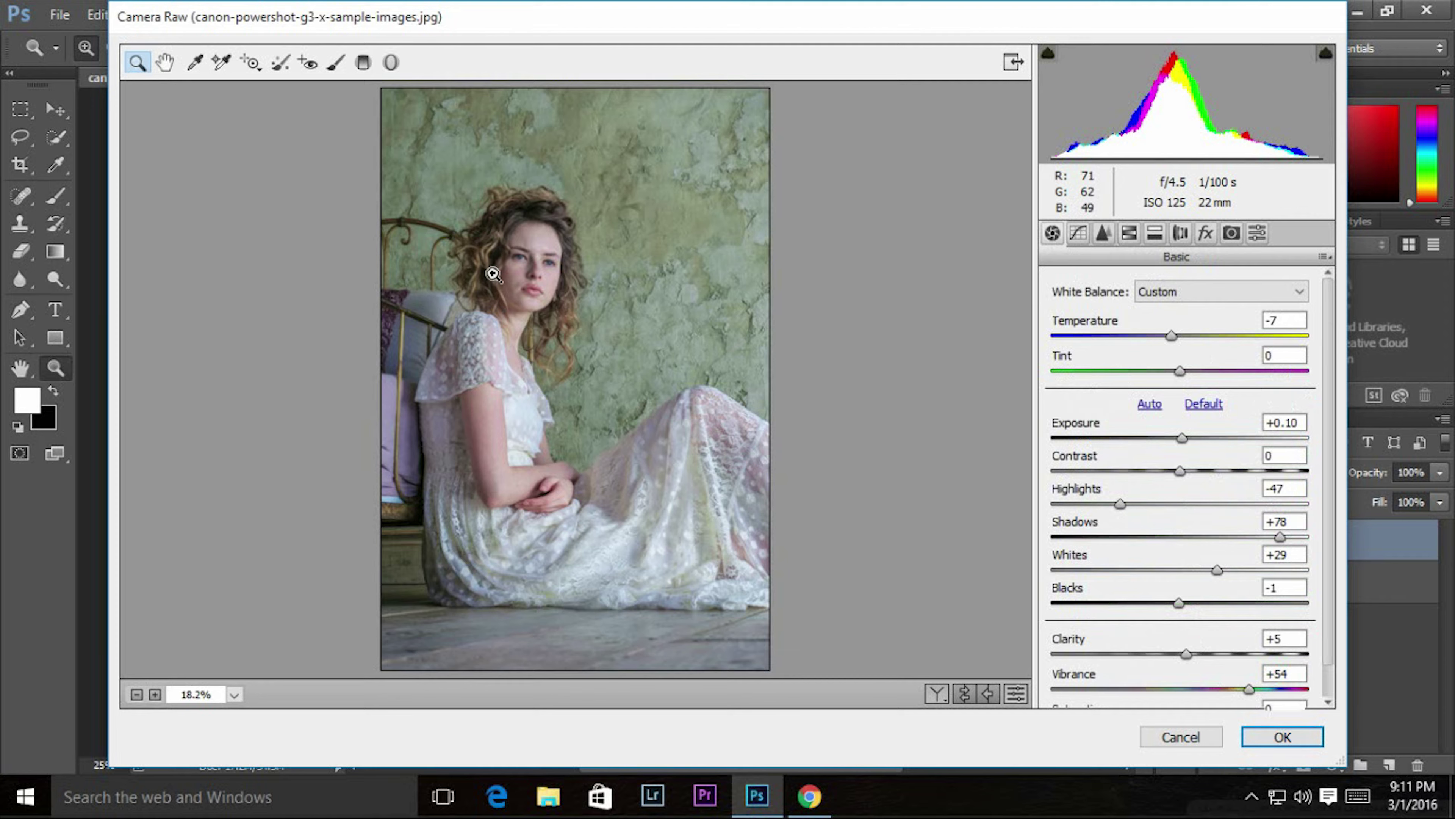
pyautogui.click(535, 285)
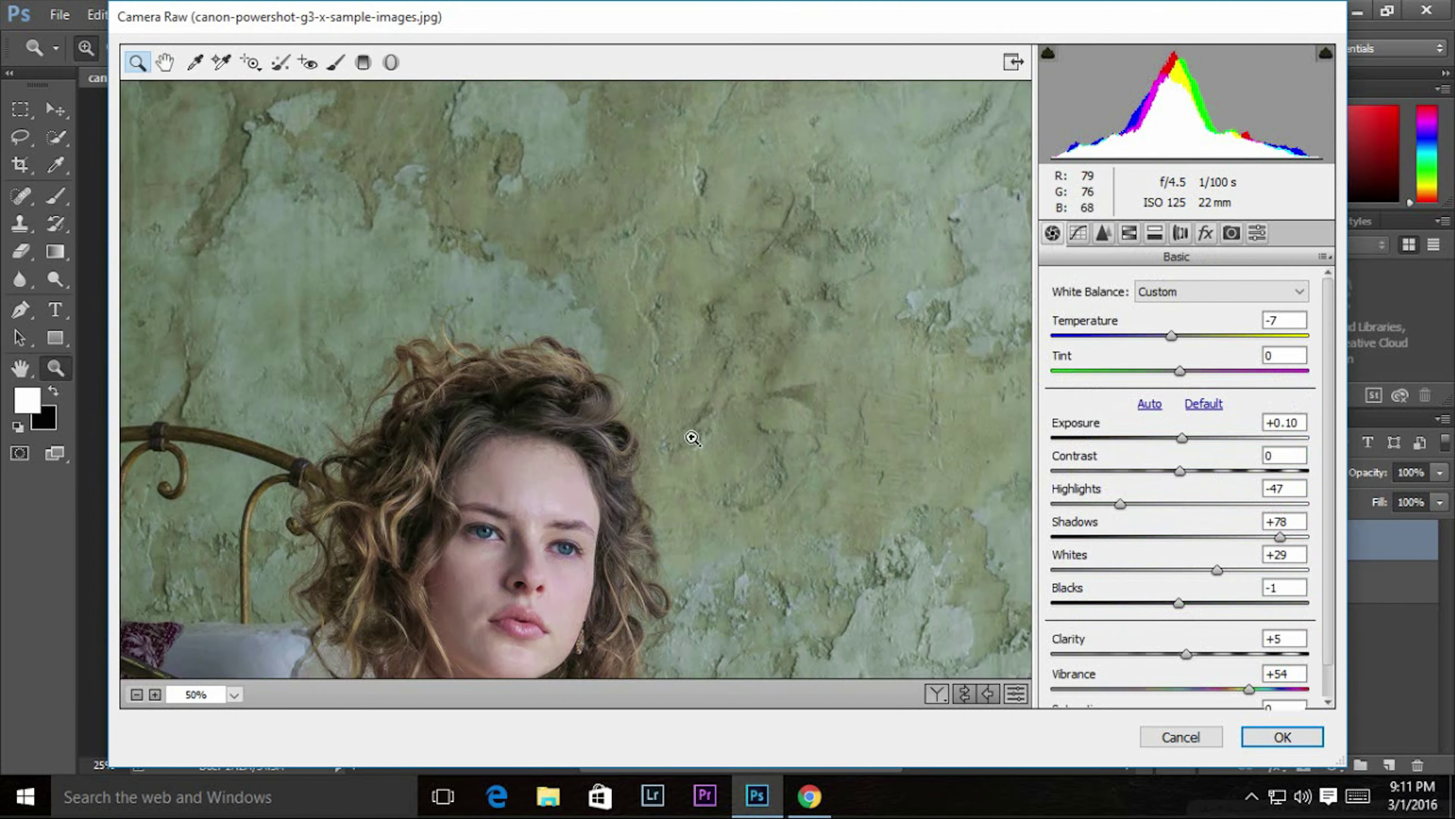
pyautogui.moveTo(622, 510); pyautogui.dragTo(667, 355)
pyautogui.moveTo(616, 462)
pyautogui.mouseDown()
pyautogui.moveTo(637, 400)
pyautogui.moveTo(639, 440)
pyautogui.mouseUp()
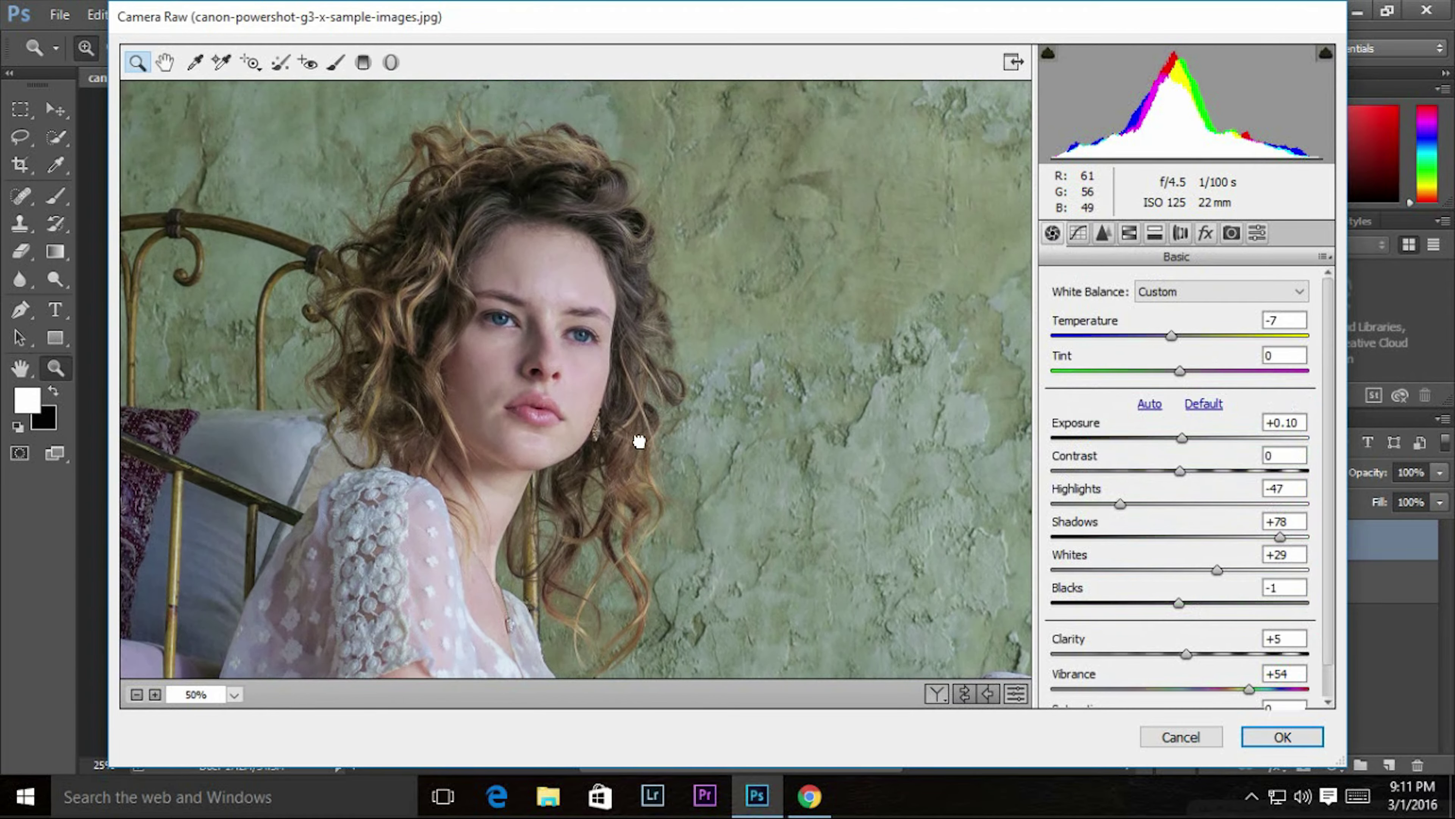
# Nudge sharpening and split-tone: highlights saturation 8, shadows hue 215 at saturation 17.
pyautogui.click(1098, 237)
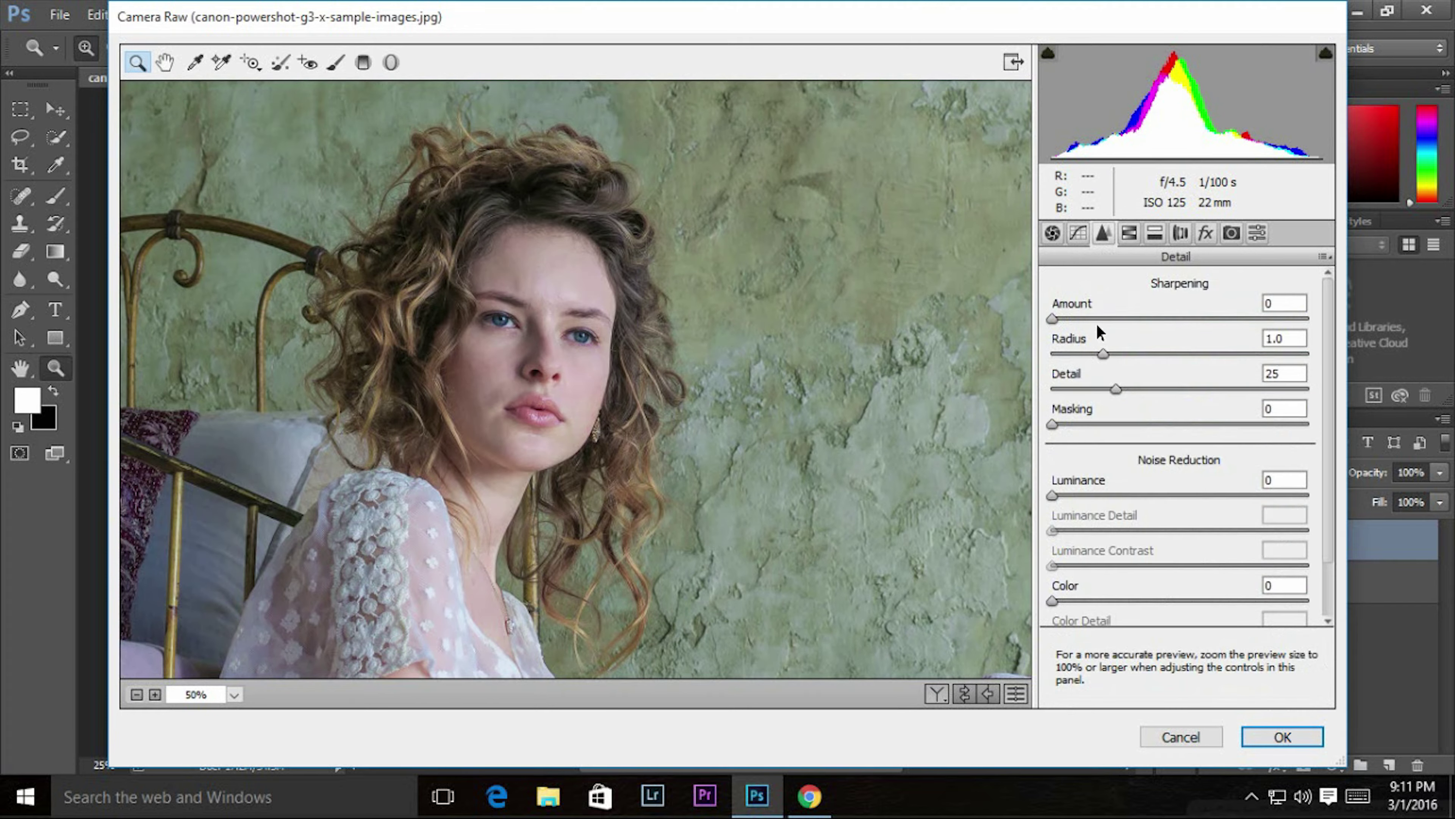
pyautogui.moveTo(1101, 320); pyautogui.dragTo(1077, 320)
pyautogui.click(1155, 234)
pyautogui.click(1079, 352)
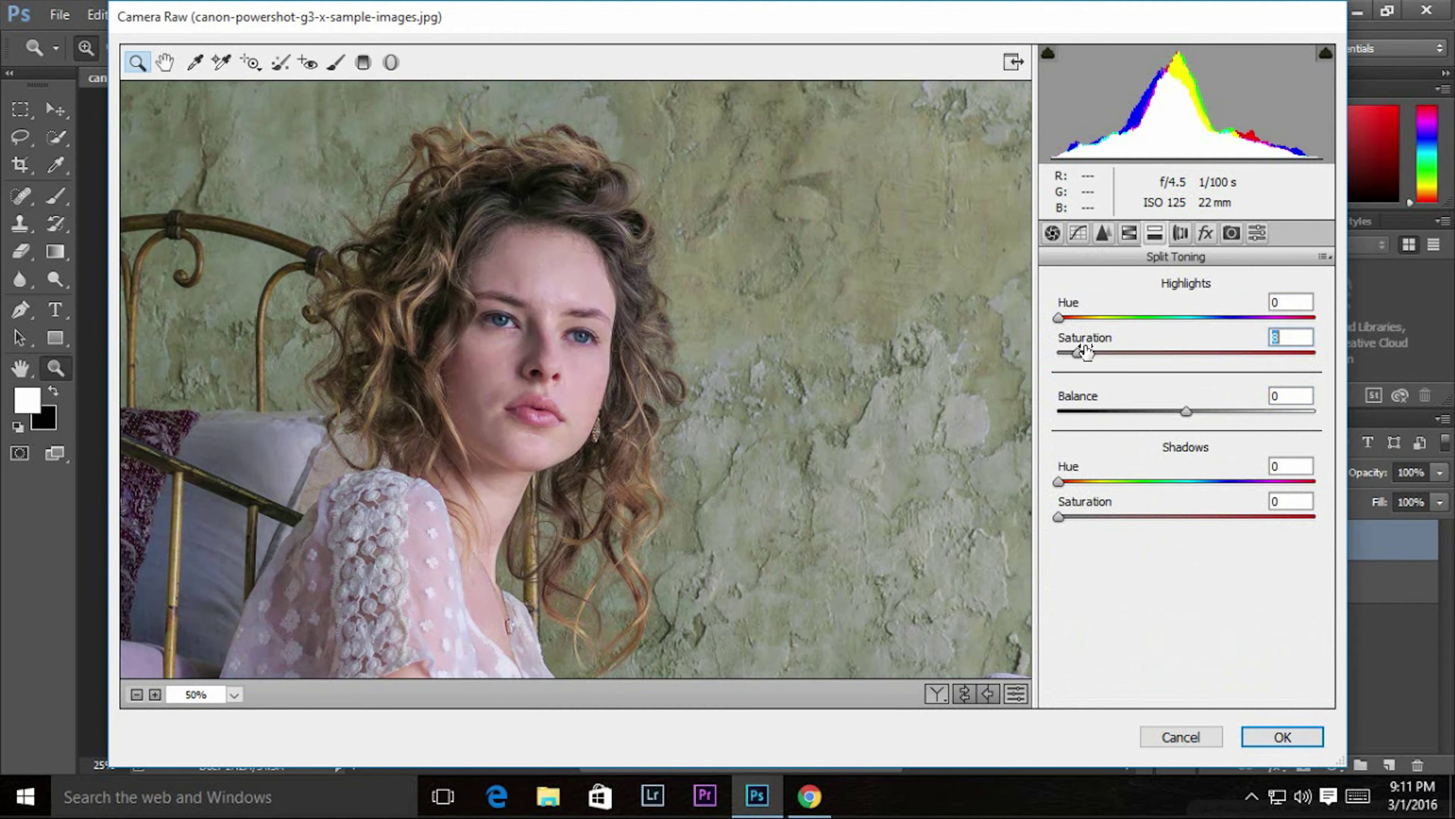
pyautogui.click(1100, 515)
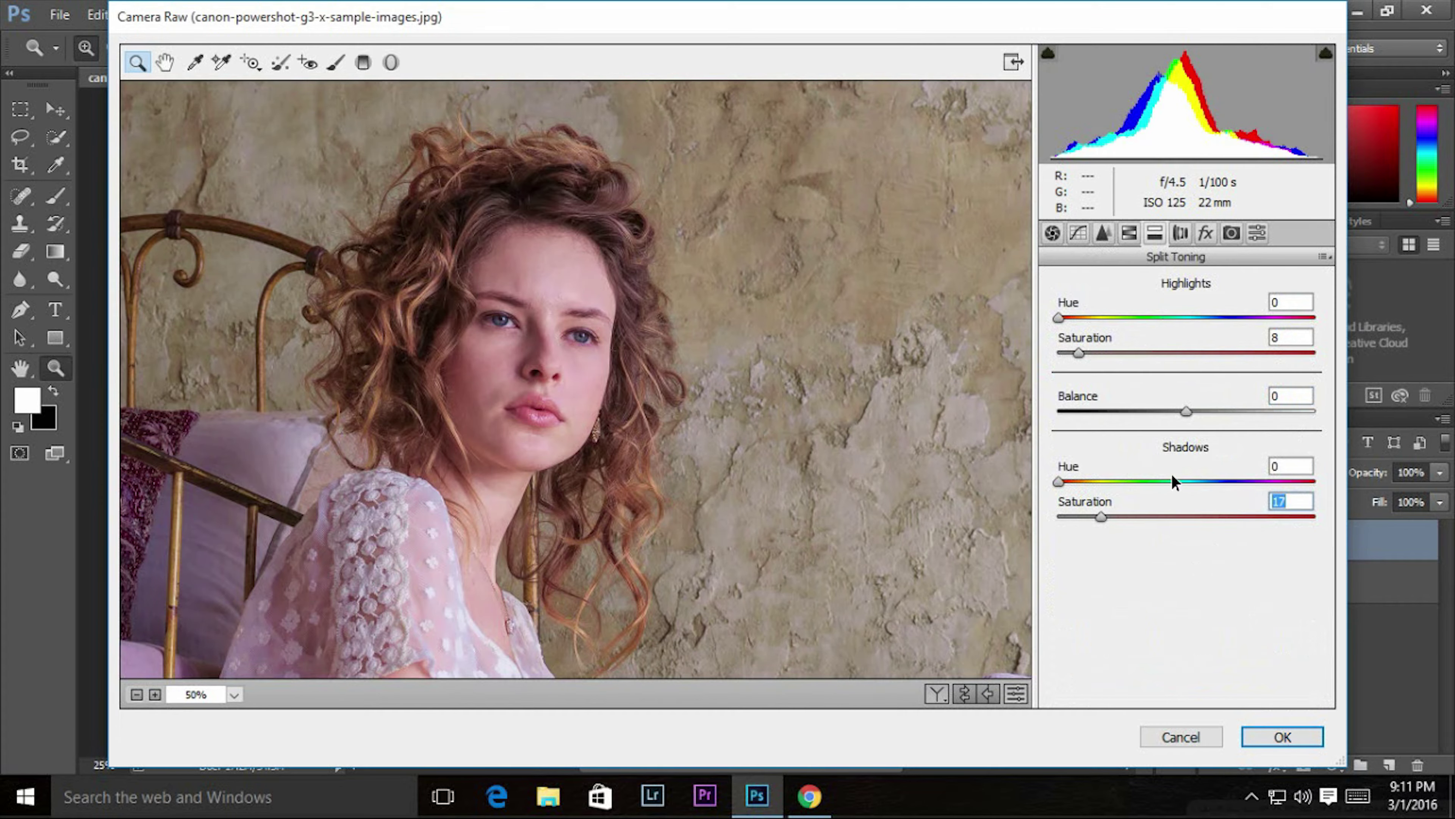
pyautogui.moveTo(1172, 481); pyautogui.dragTo(1211, 482)
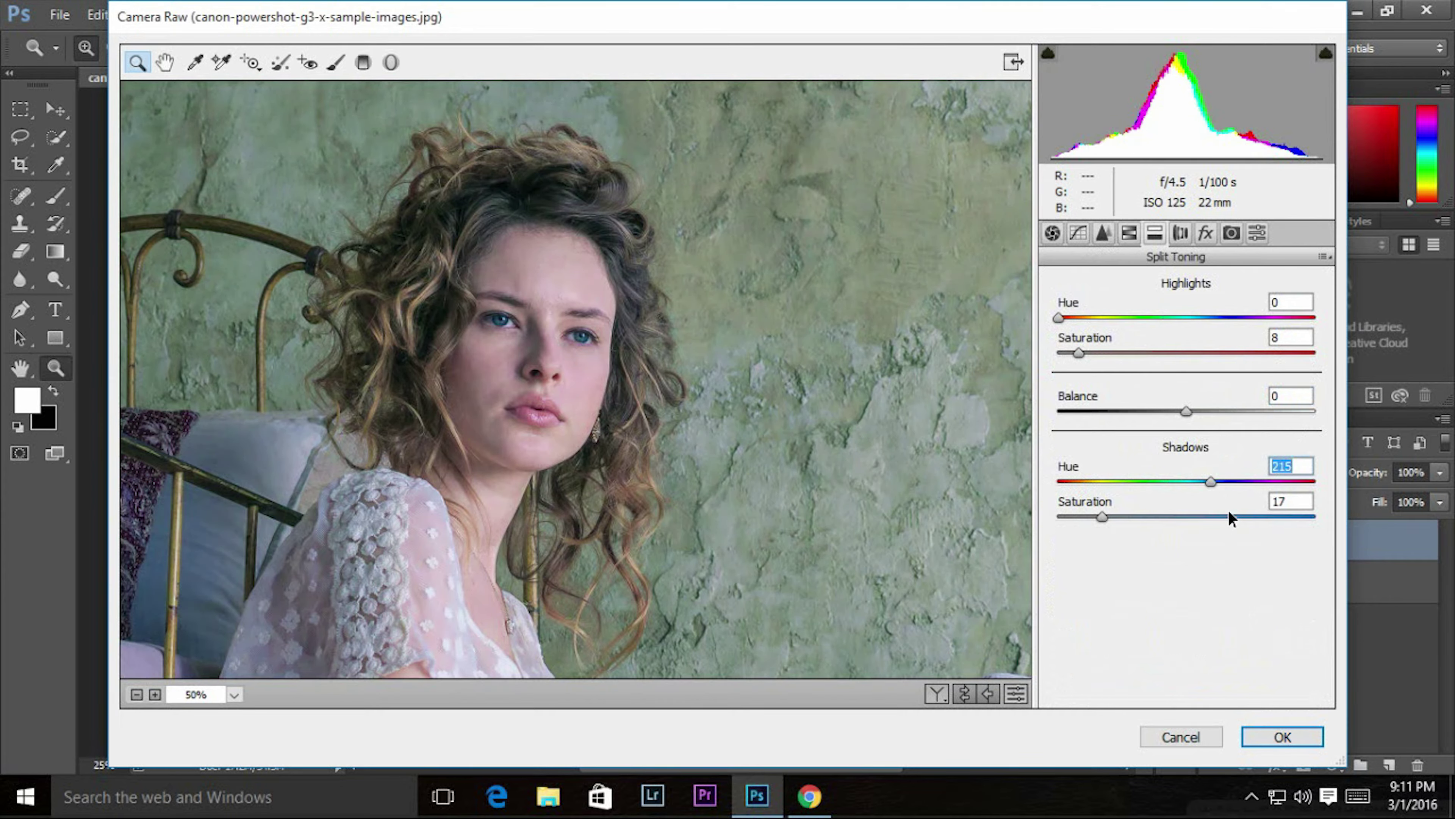
# Add Dehaze +10 and a -28 vignette, then apply the Camera Raw result to the layer.
pyautogui.click(1203, 235)
pyautogui.moveTo(1179, 323); pyautogui.dragTo(1192, 323)
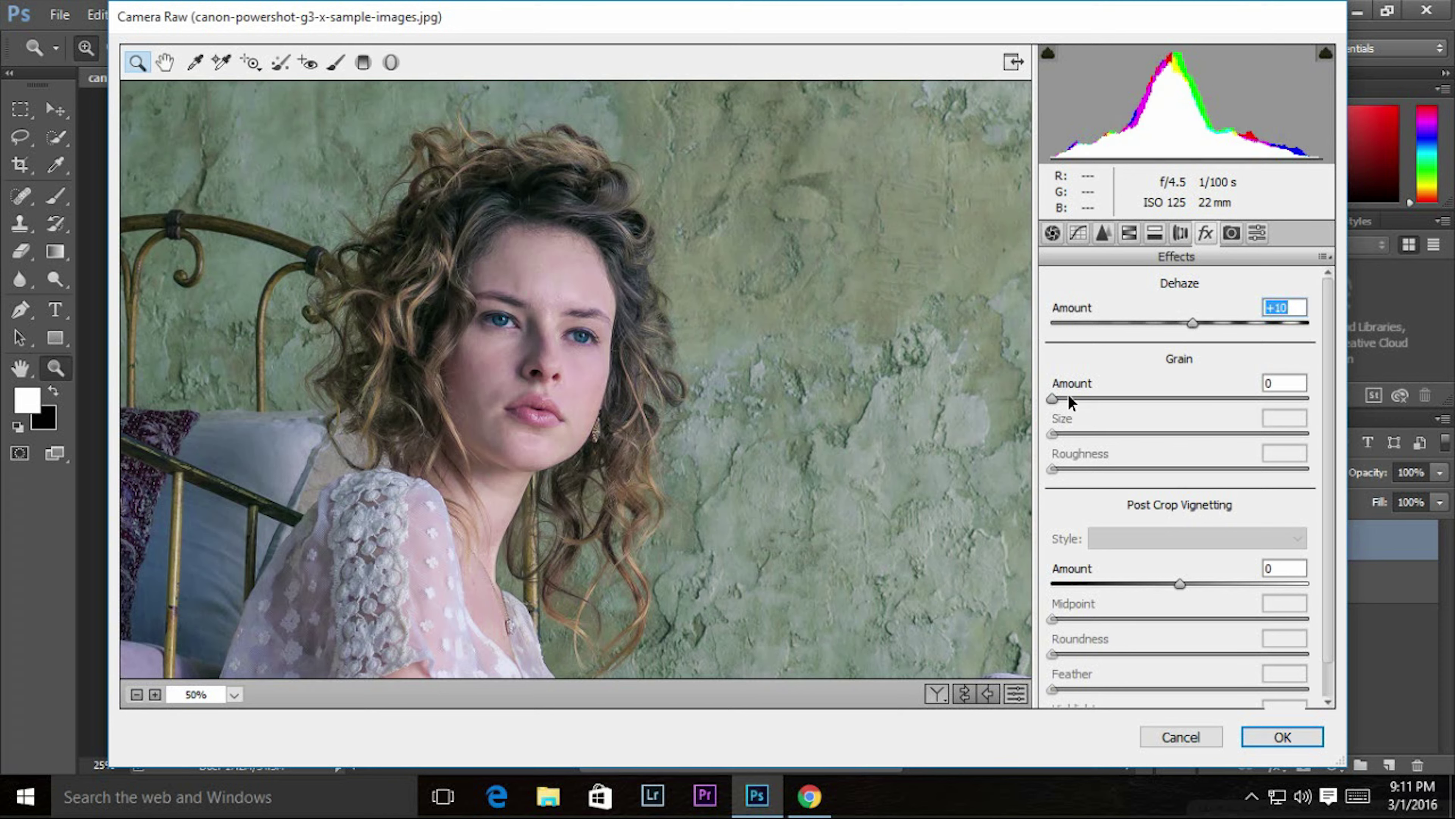
pyautogui.moveTo(1166, 582); pyautogui.dragTo(1144, 582)
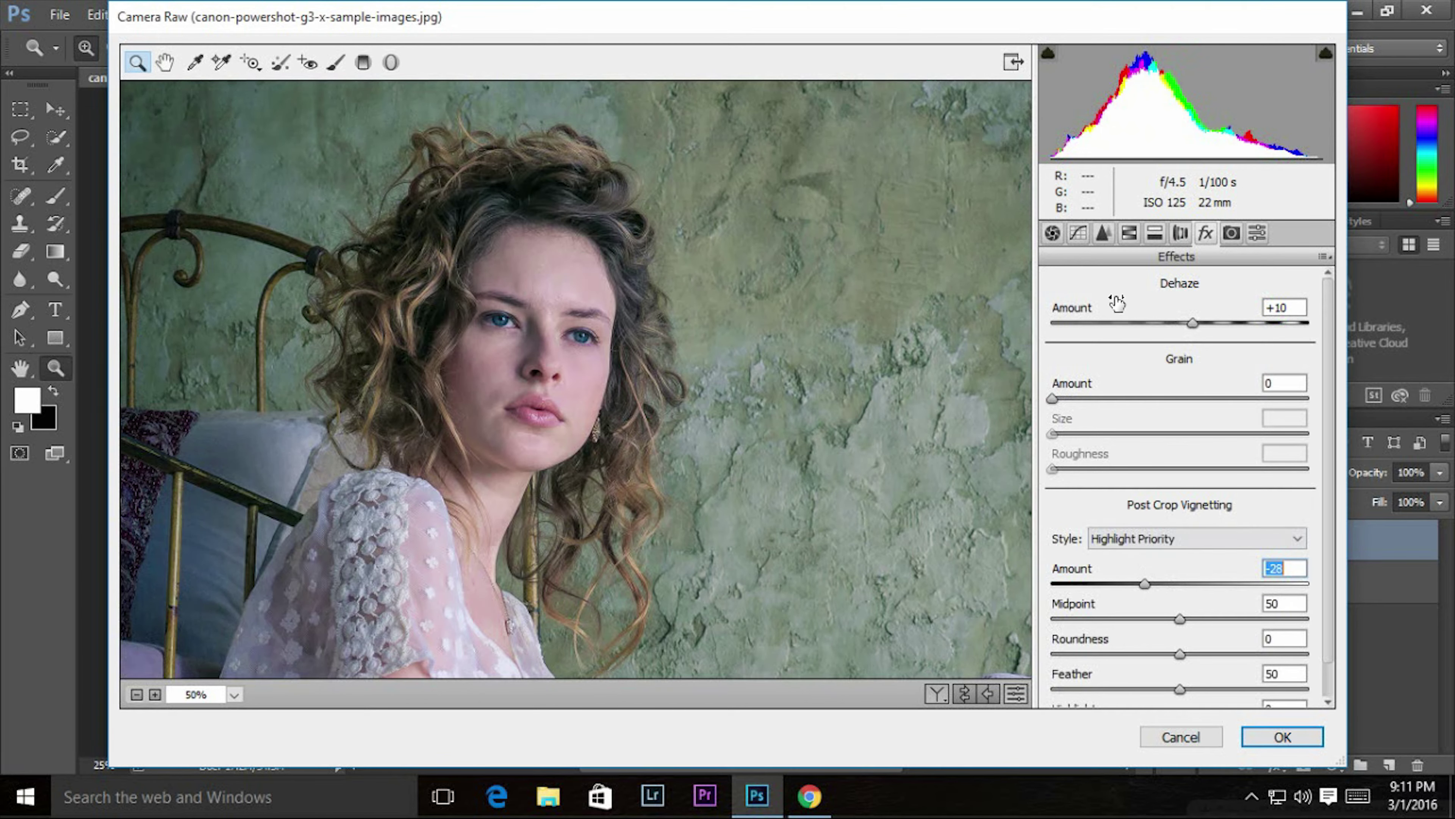
pyautogui.click(1282, 736)
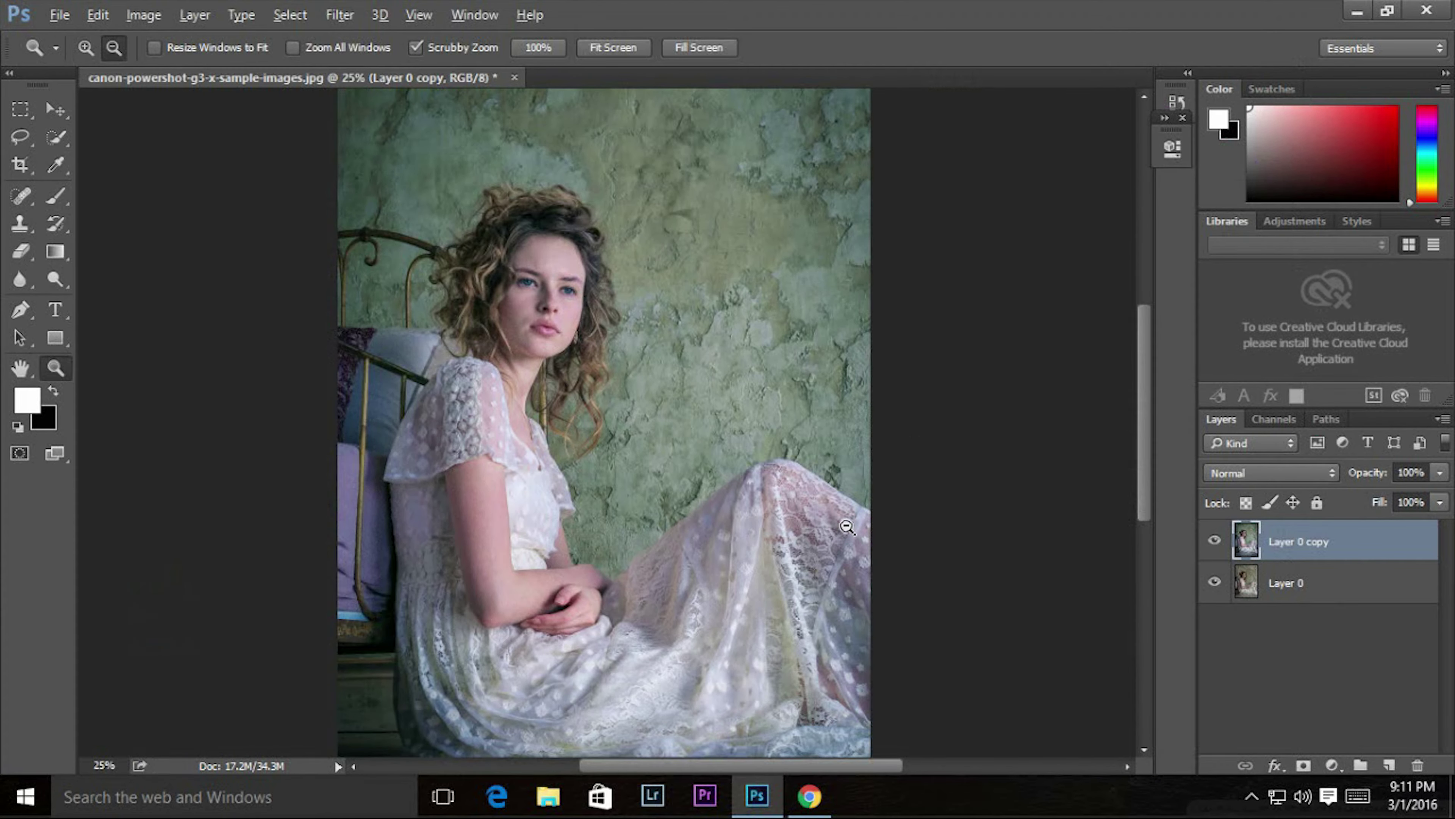
# Zoom out, compare the toned copy with the original, and duplicate it as Layer 0 copy 2.
pyautogui.keyDown('alt'); pyautogui.click(871, 516); pyautogui.keyUp('alt')
pyautogui.click(795, 494)
pyautogui.keyDown('alt'); pyautogui.click(796, 494); pyautogui.keyUp('alt')
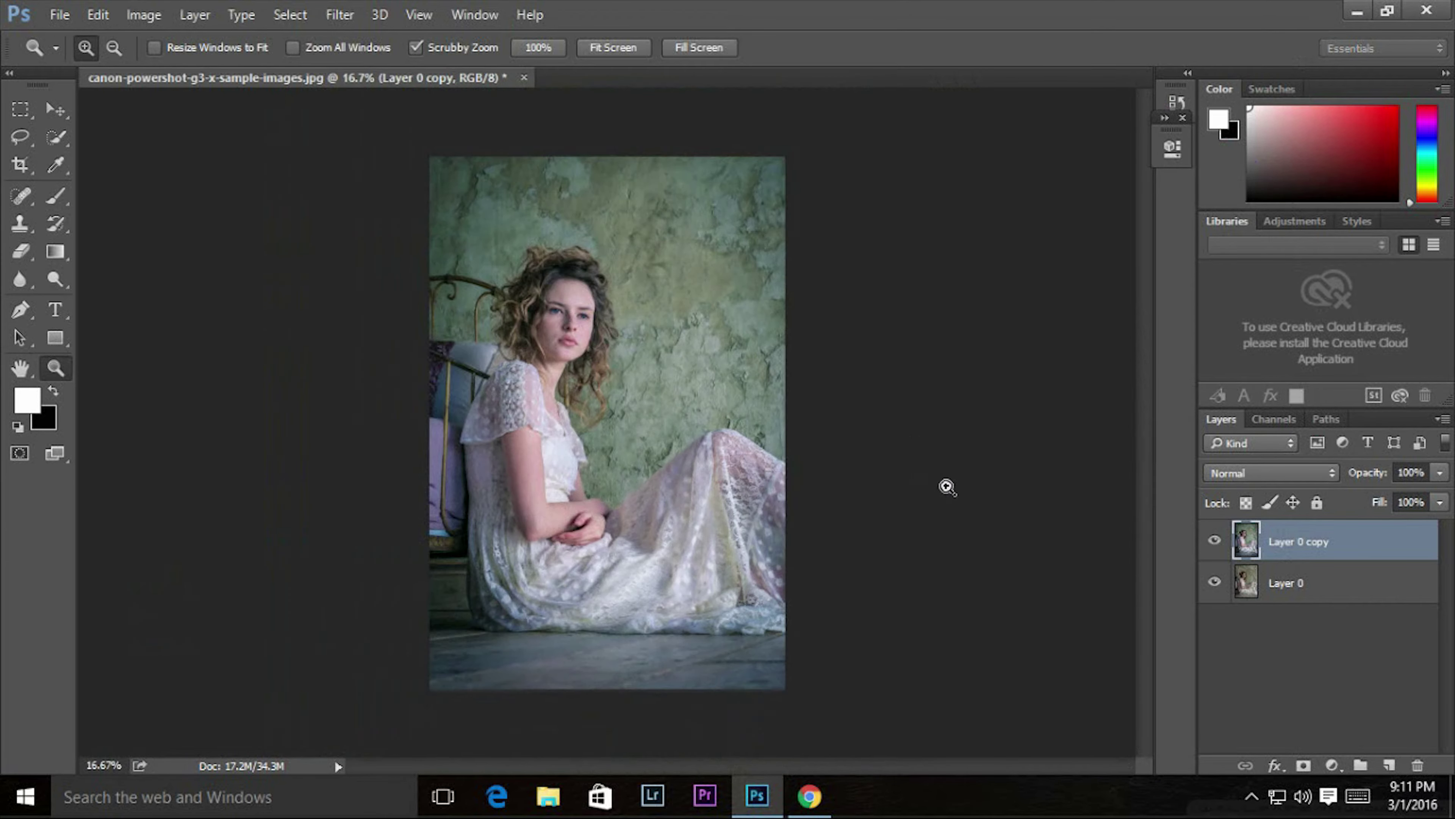
pyautogui.click(1214, 542)
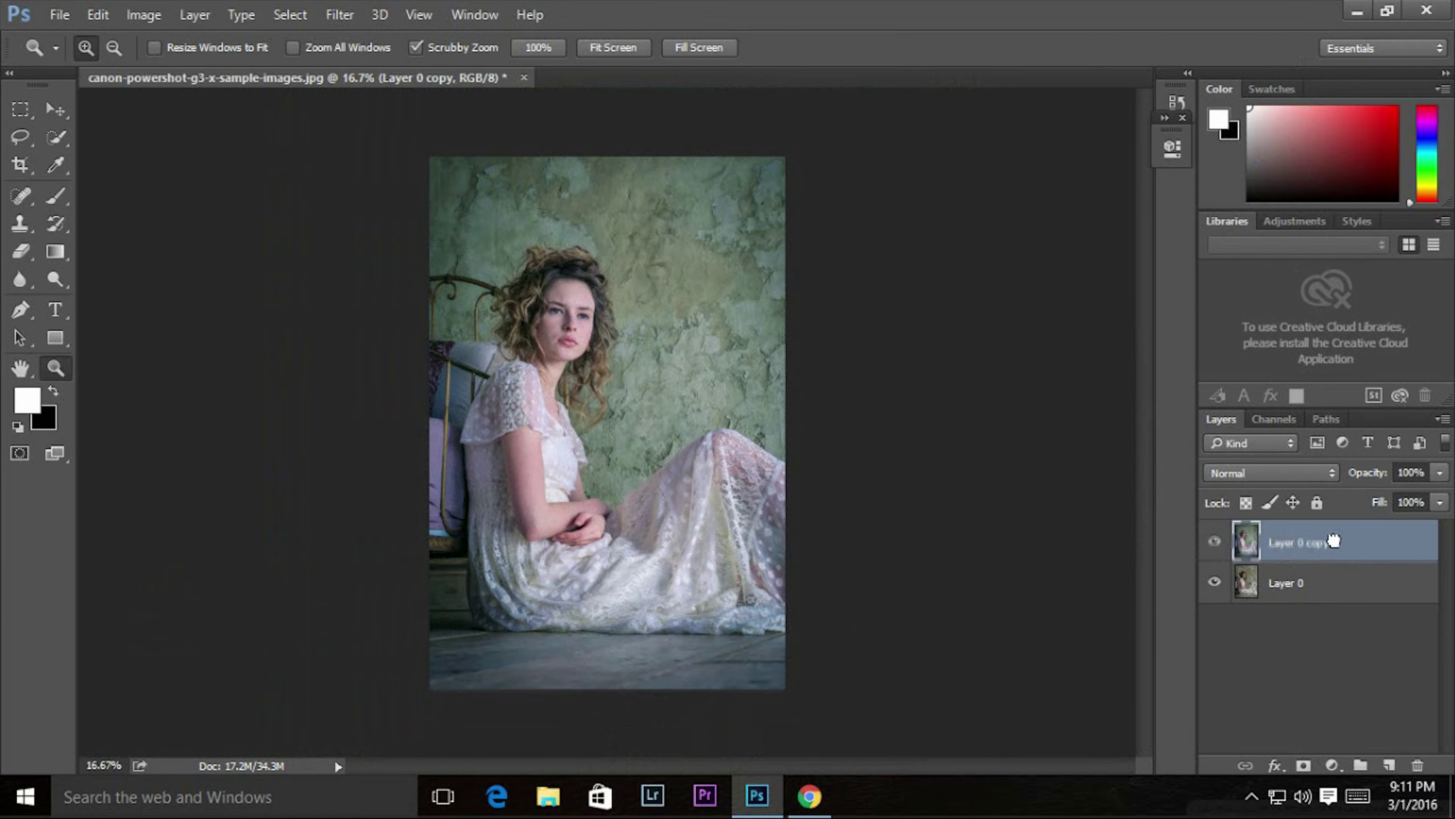
pyautogui.moveTo(1328, 541); pyautogui.dragTo(1389, 765)
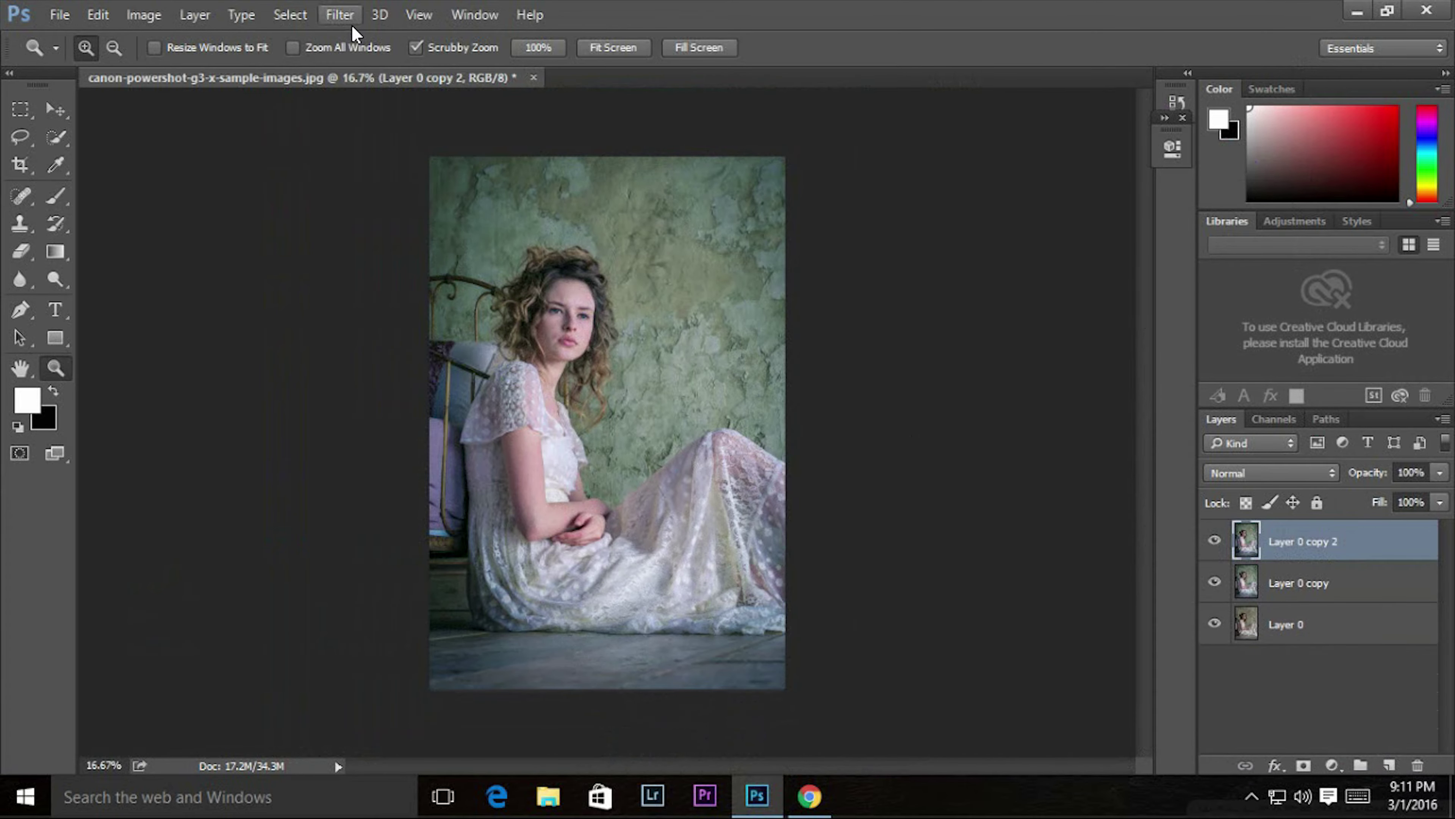
# Launch Color Efex Pro 4 from the Nik Collection on Layer 0 copy 2.
pyautogui.click(340, 15)
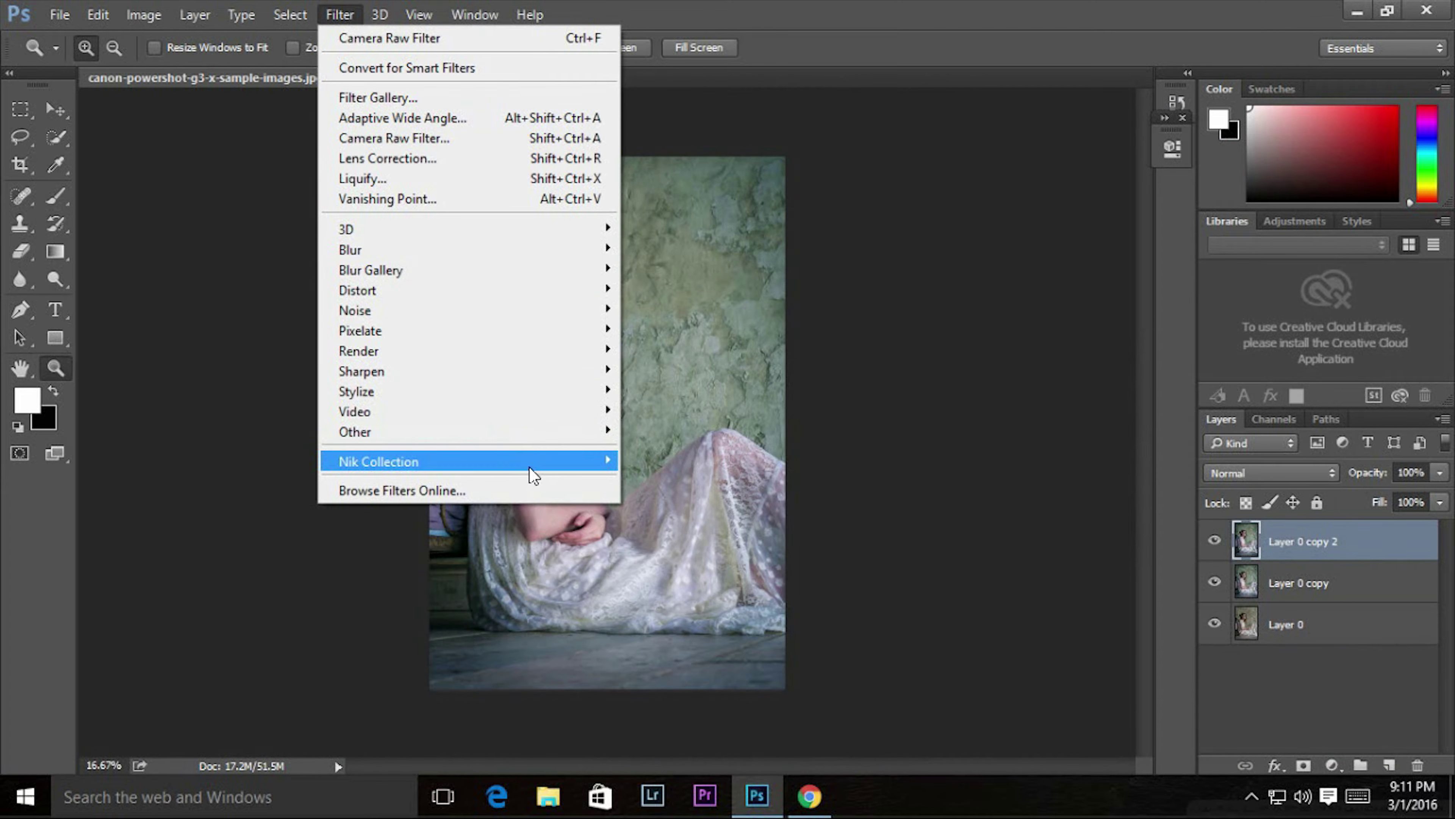
pyautogui.moveTo(378, 460)
pyautogui.click(718, 483)
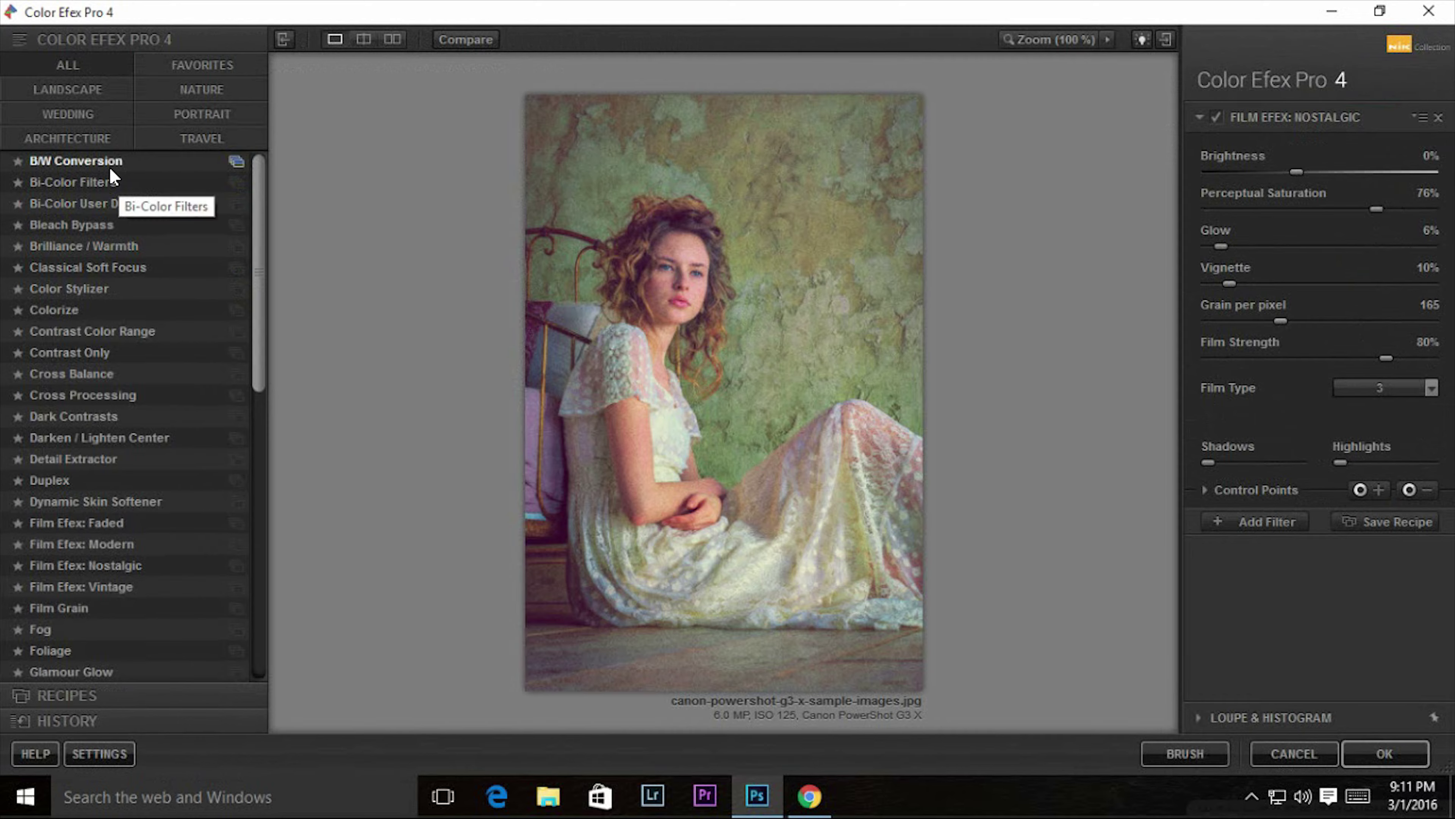
pyautogui.click(107, 163)
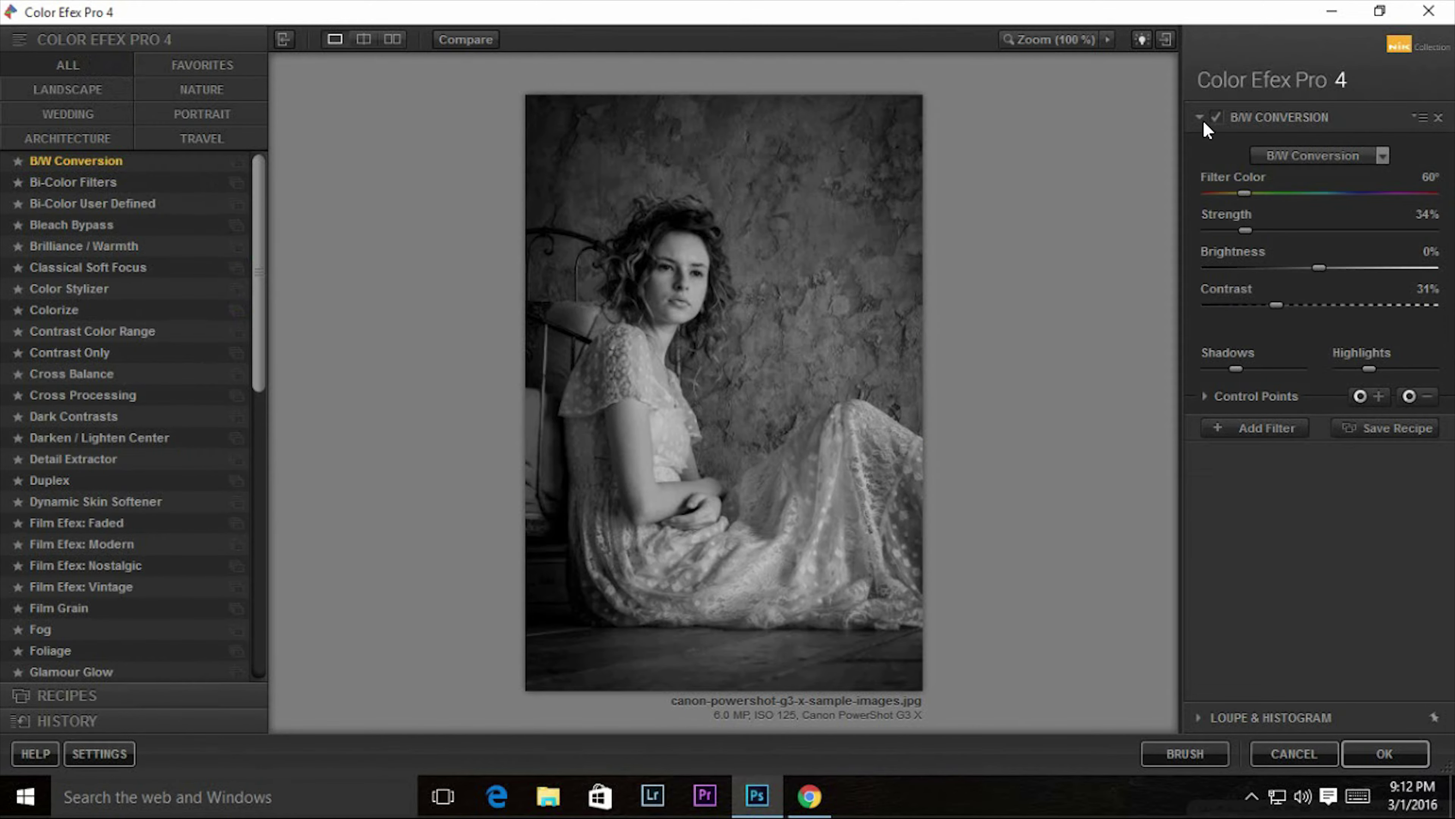
# Swap B/W Conversion for Cross Processing method C01, lift shadows and highlights, strength 44%.
pyautogui.click(1213, 117)
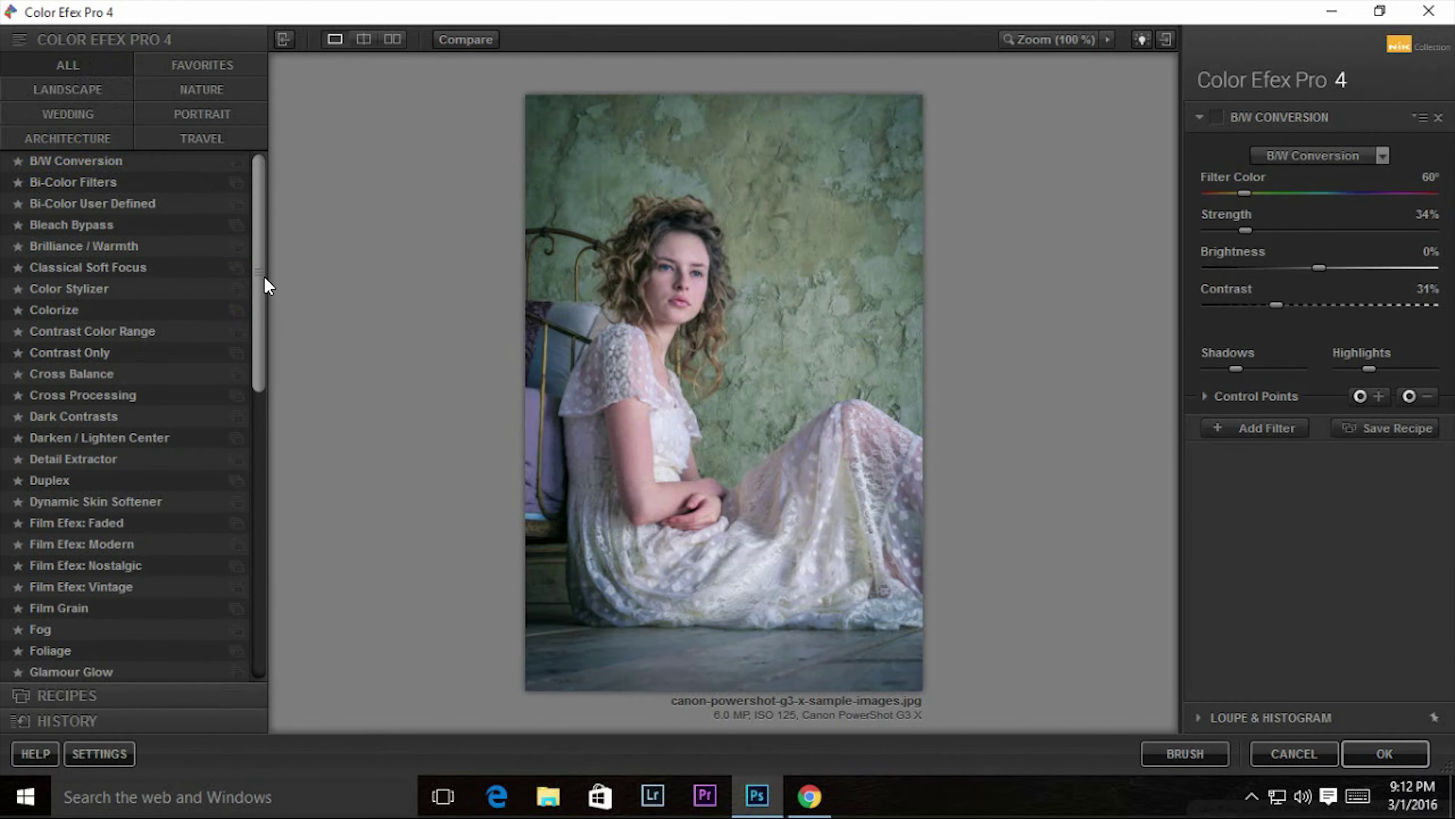
pyautogui.moveTo(263, 277)
pyautogui.mouseDown()
pyautogui.moveTo(230, 613)
pyautogui.moveTo(268, 310)
pyautogui.moveTo(245, 304)
pyautogui.mouseUp()
pyautogui.click(172, 344)
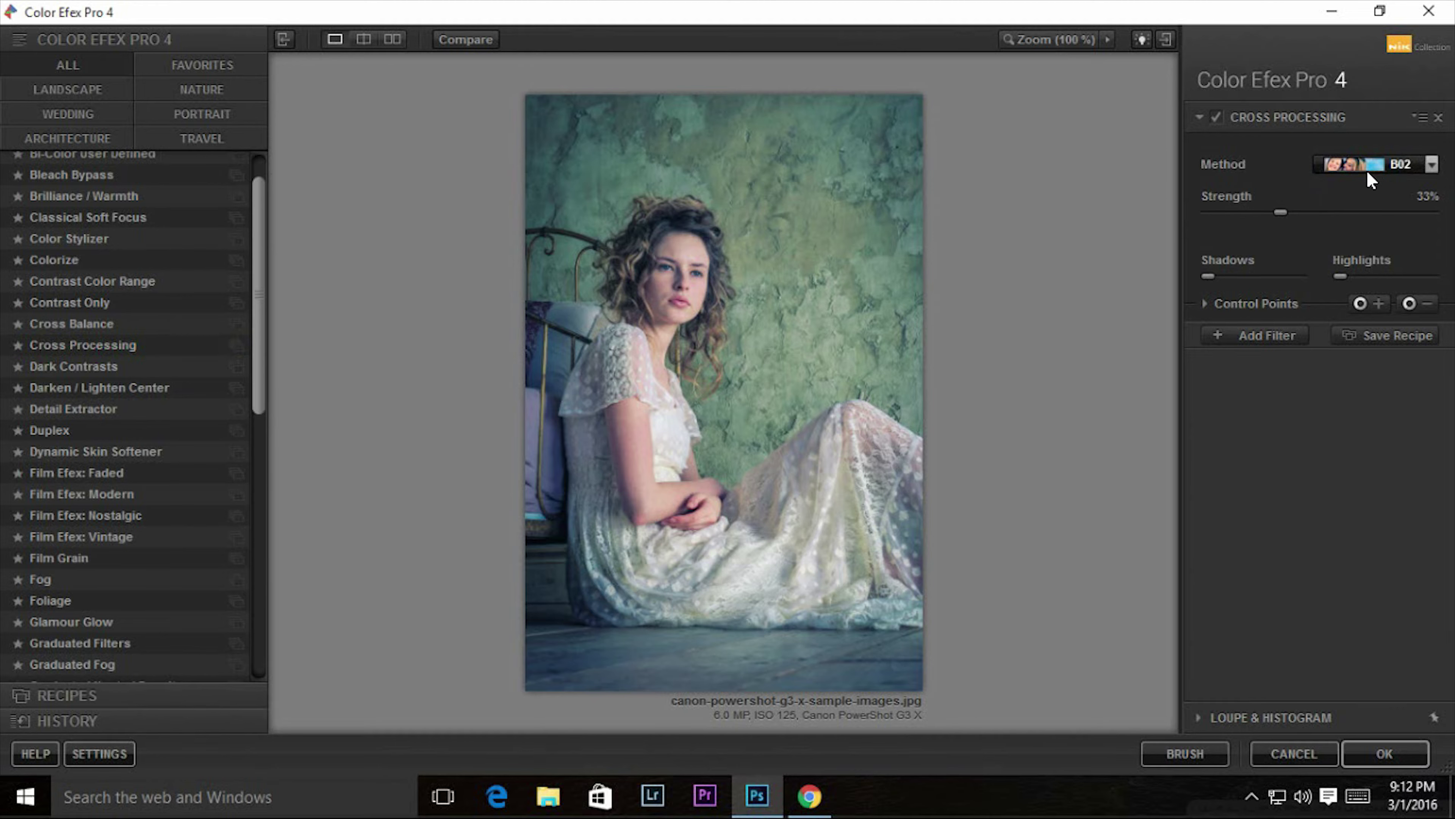
pyautogui.click(1369, 165)
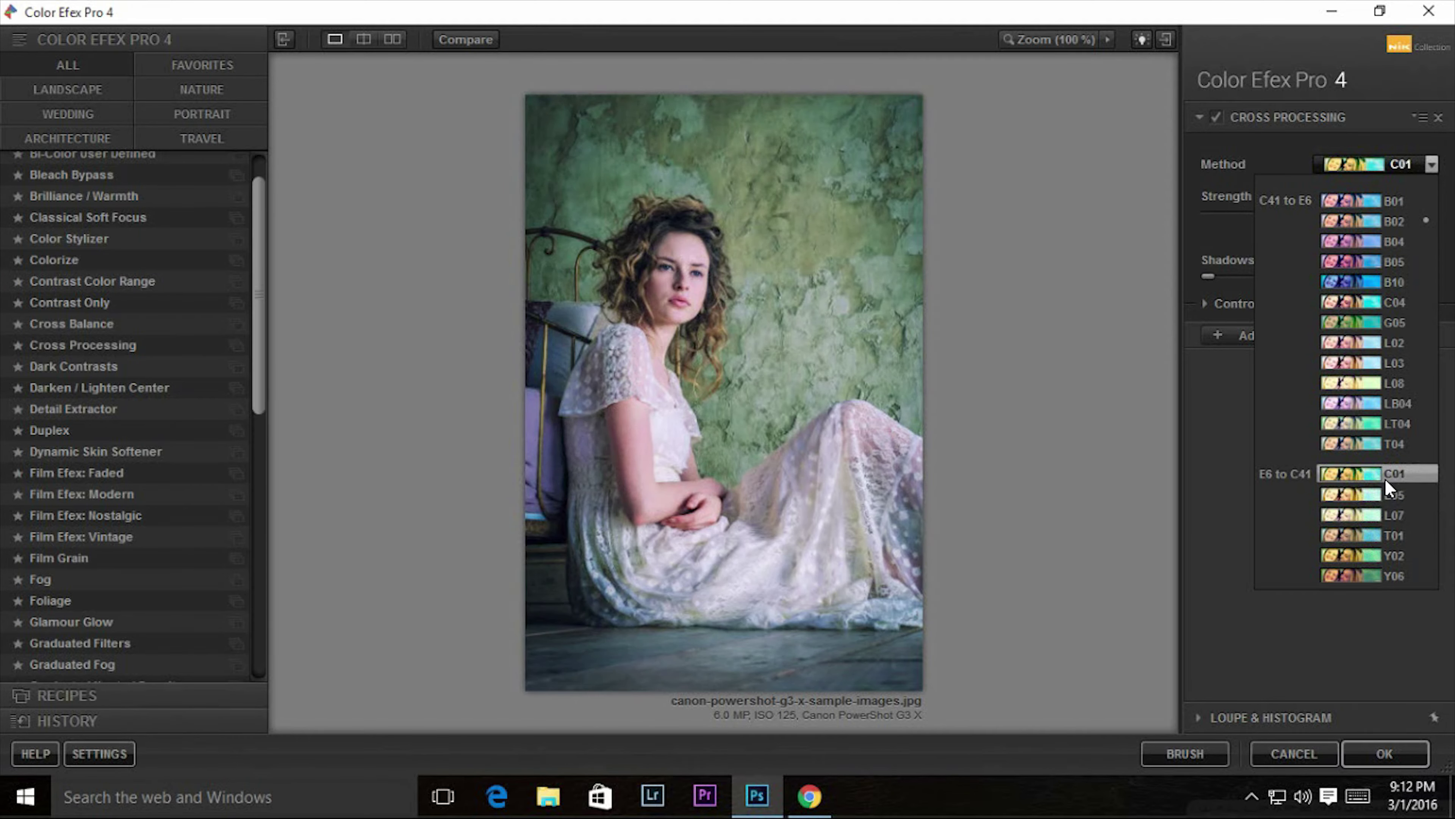
pyautogui.click(1385, 476)
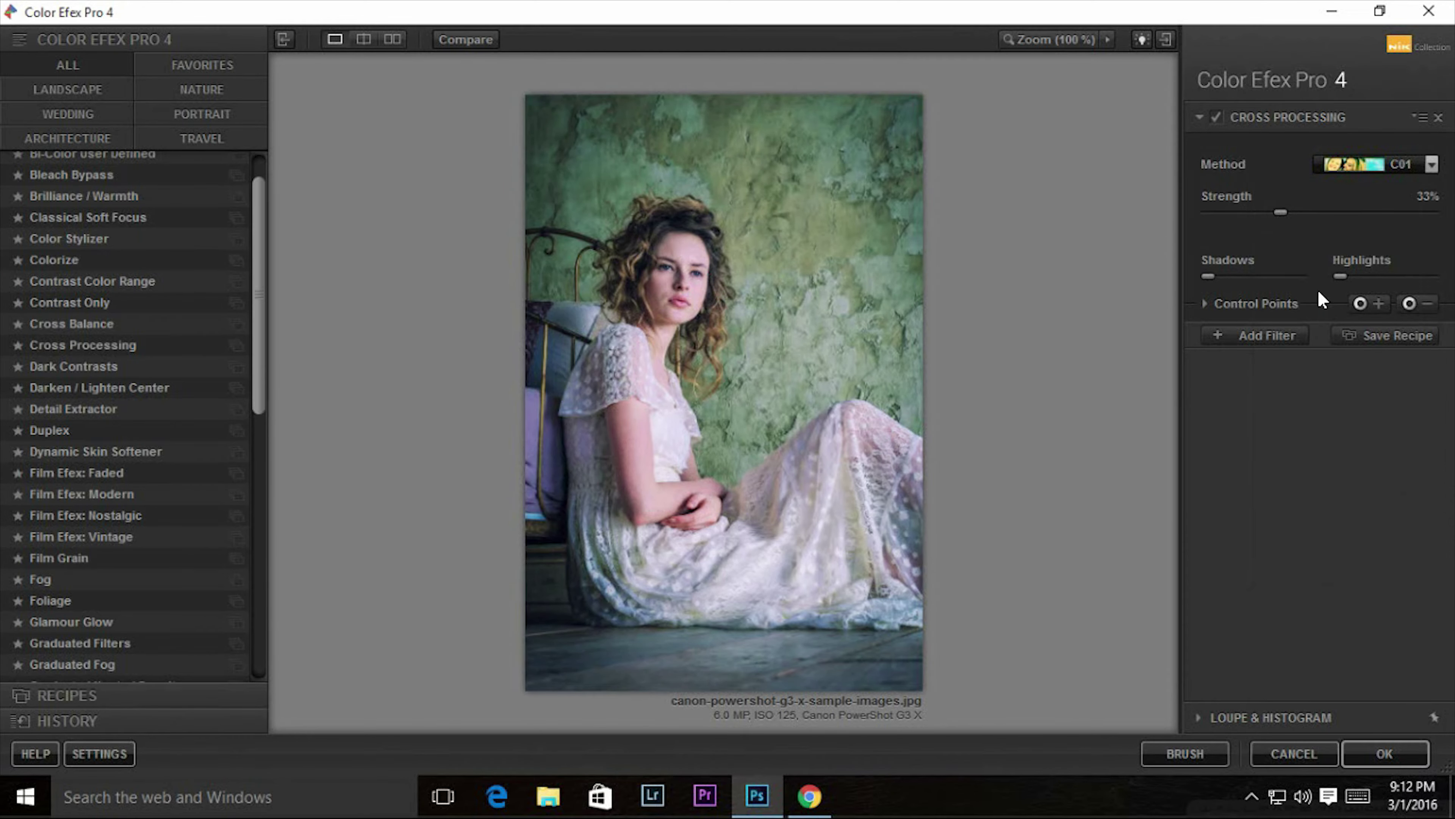
pyautogui.moveTo(1213, 275); pyautogui.dragTo(1233, 276)
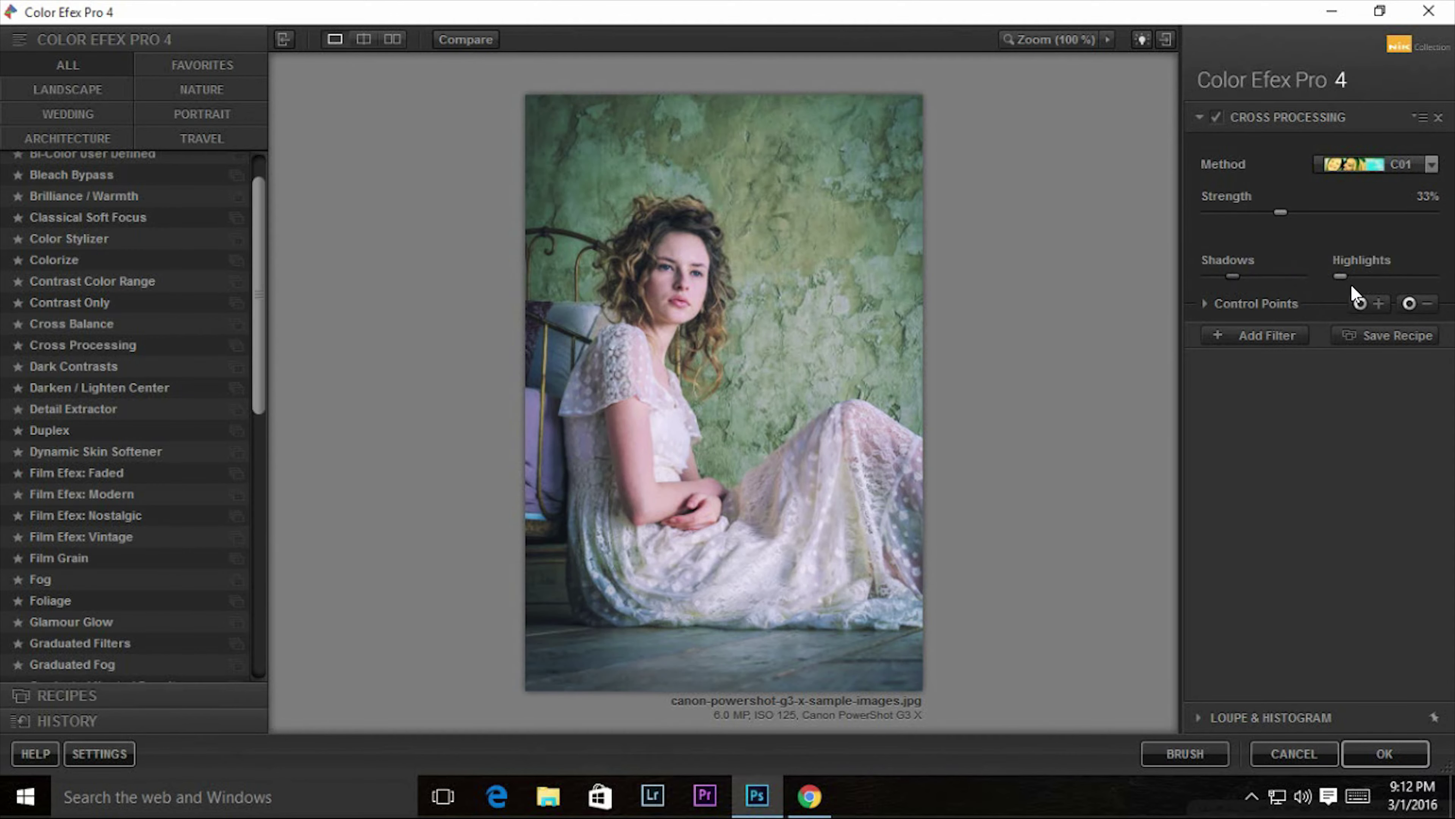
pyautogui.moveTo(1344, 275)
pyautogui.mouseDown()
pyautogui.moveTo(1378, 279)
pyautogui.moveTo(1352, 276)
pyautogui.mouseUp()
pyautogui.moveTo(1282, 212)
pyautogui.mouseDown()
pyautogui.moveTo(1305, 213)
pyautogui.moveTo(1292, 213)
pyautogui.mouseUp()
# Apply the Color Efex result as a layer and hide both Layer 0 copies.
pyautogui.click(1370, 748)
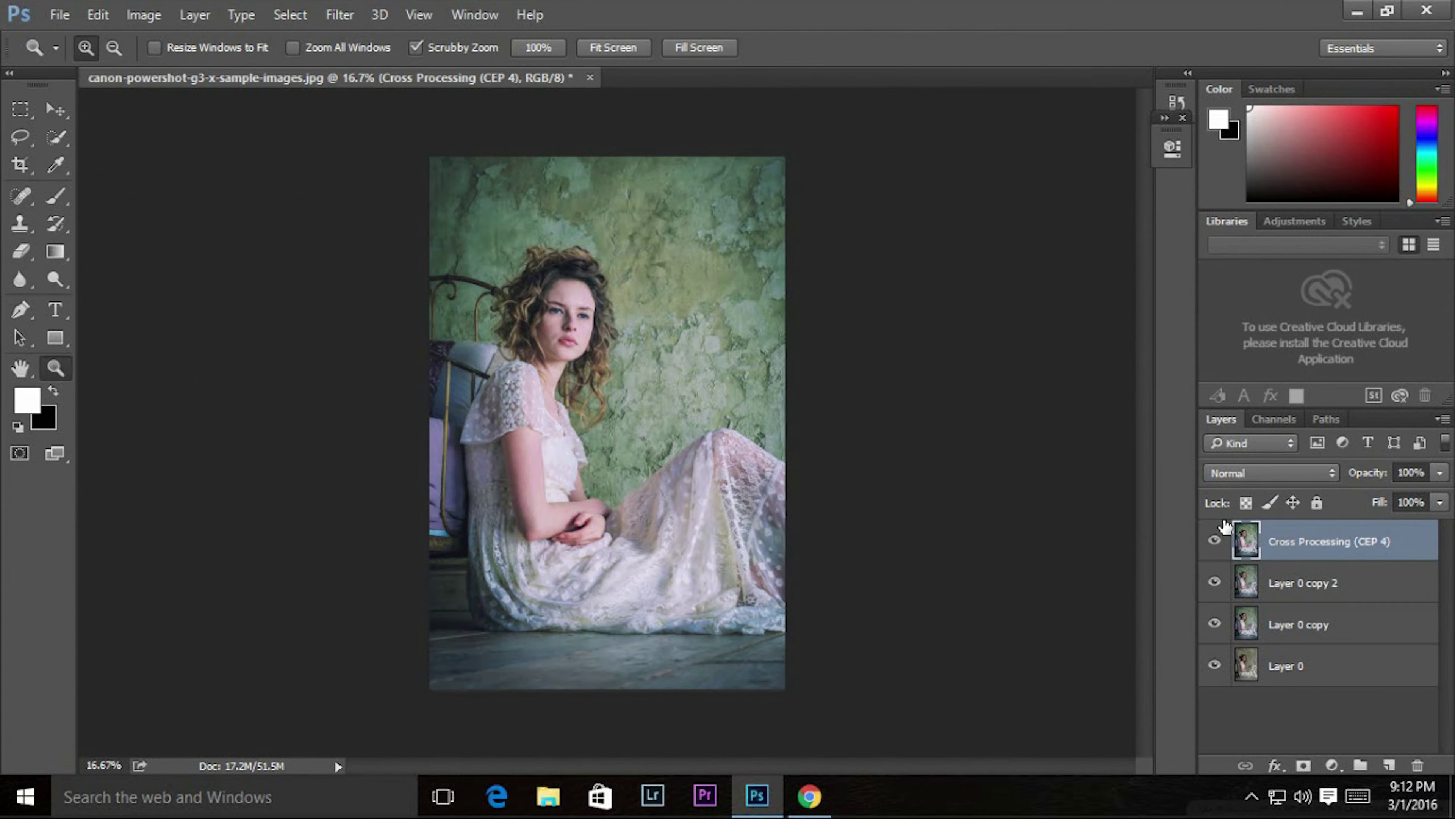
pyautogui.moveTo(1214, 583); pyautogui.dragTo(1214, 624)
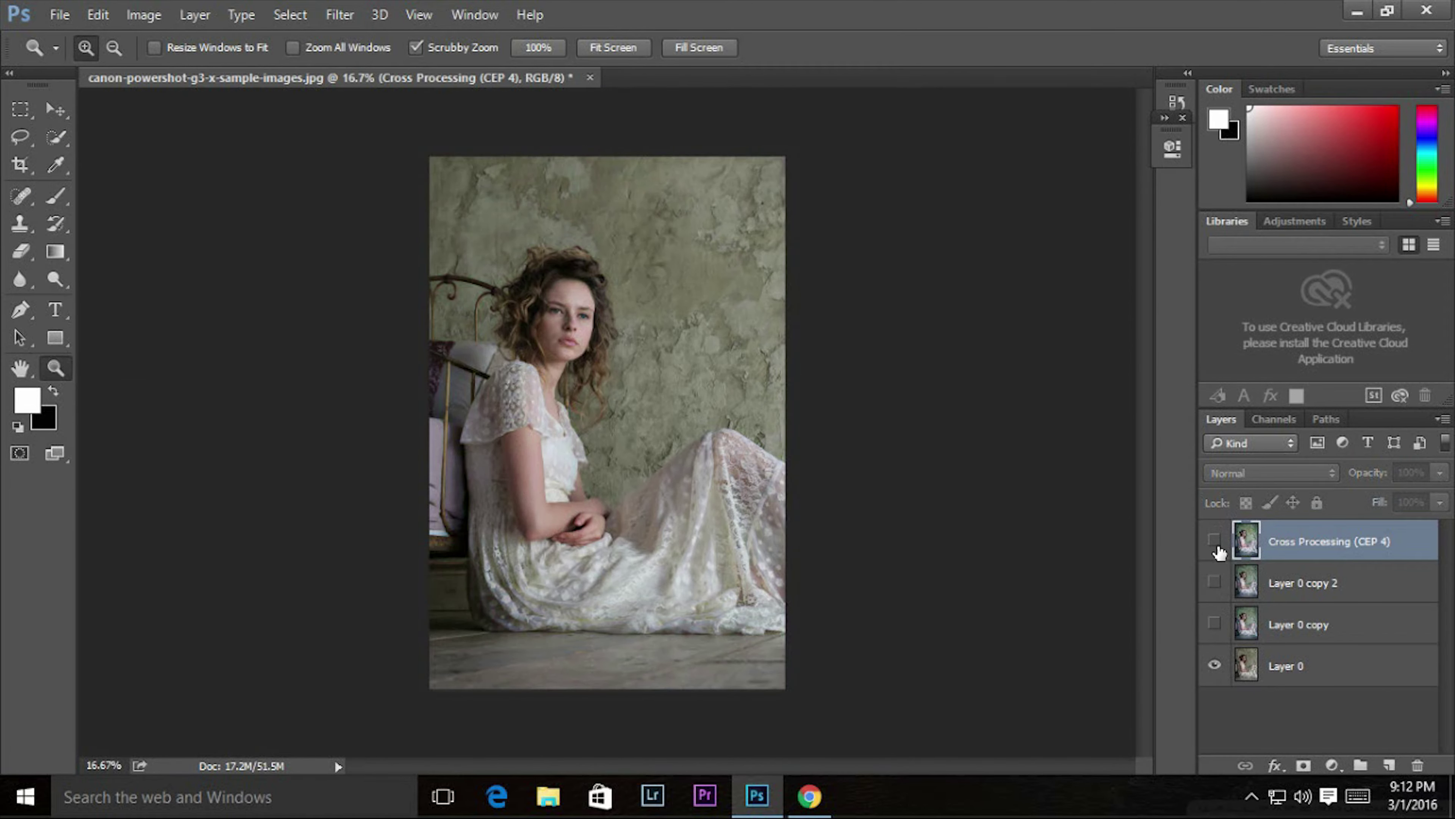
pyautogui.click(1214, 541)
pyautogui.click(1214, 541)
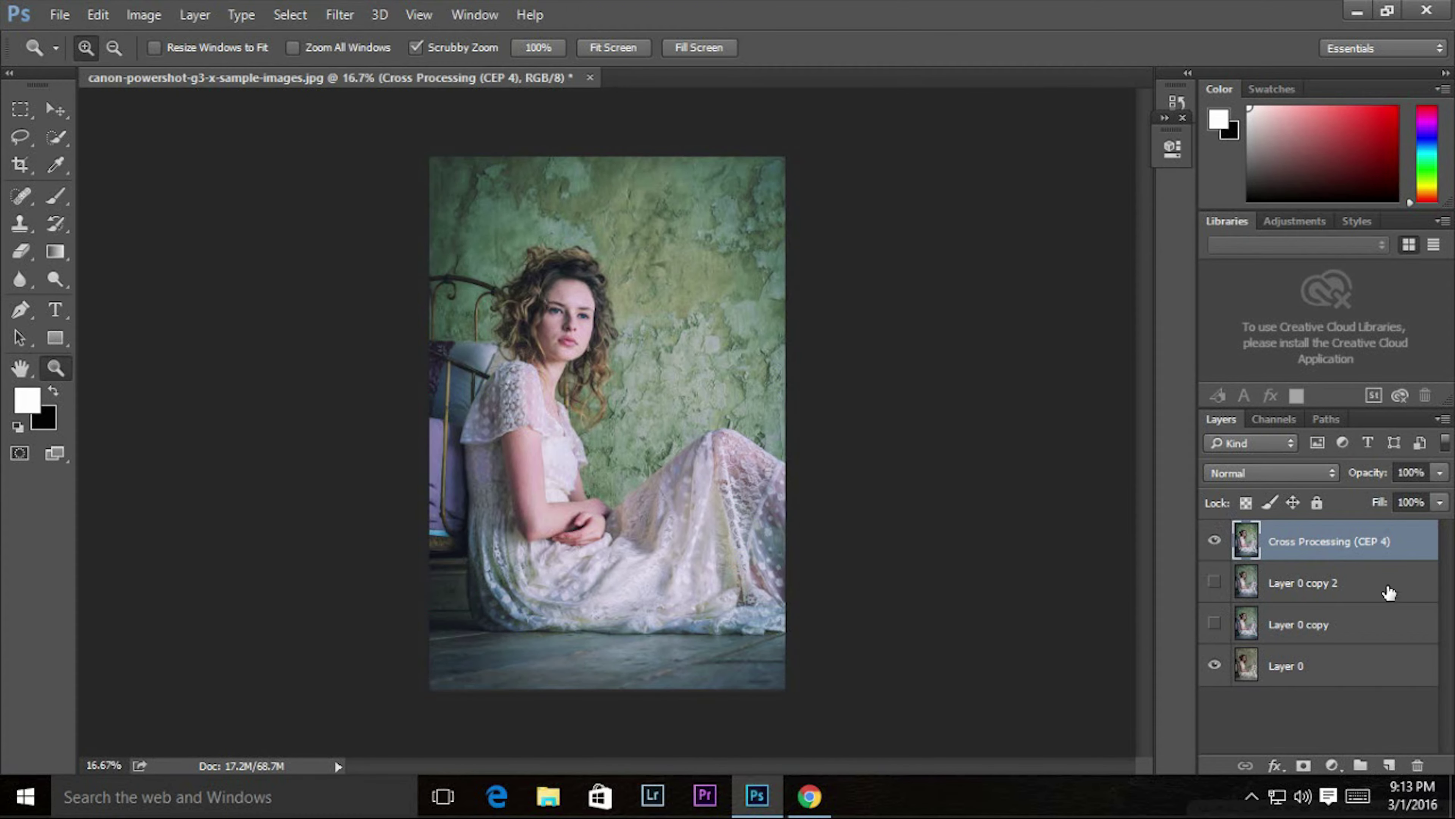
# Duplicate the Cross Processing (CEP 4) layer and zoom in on the face.
pyautogui.moveTo(1360, 553); pyautogui.dragTo(1389, 762)
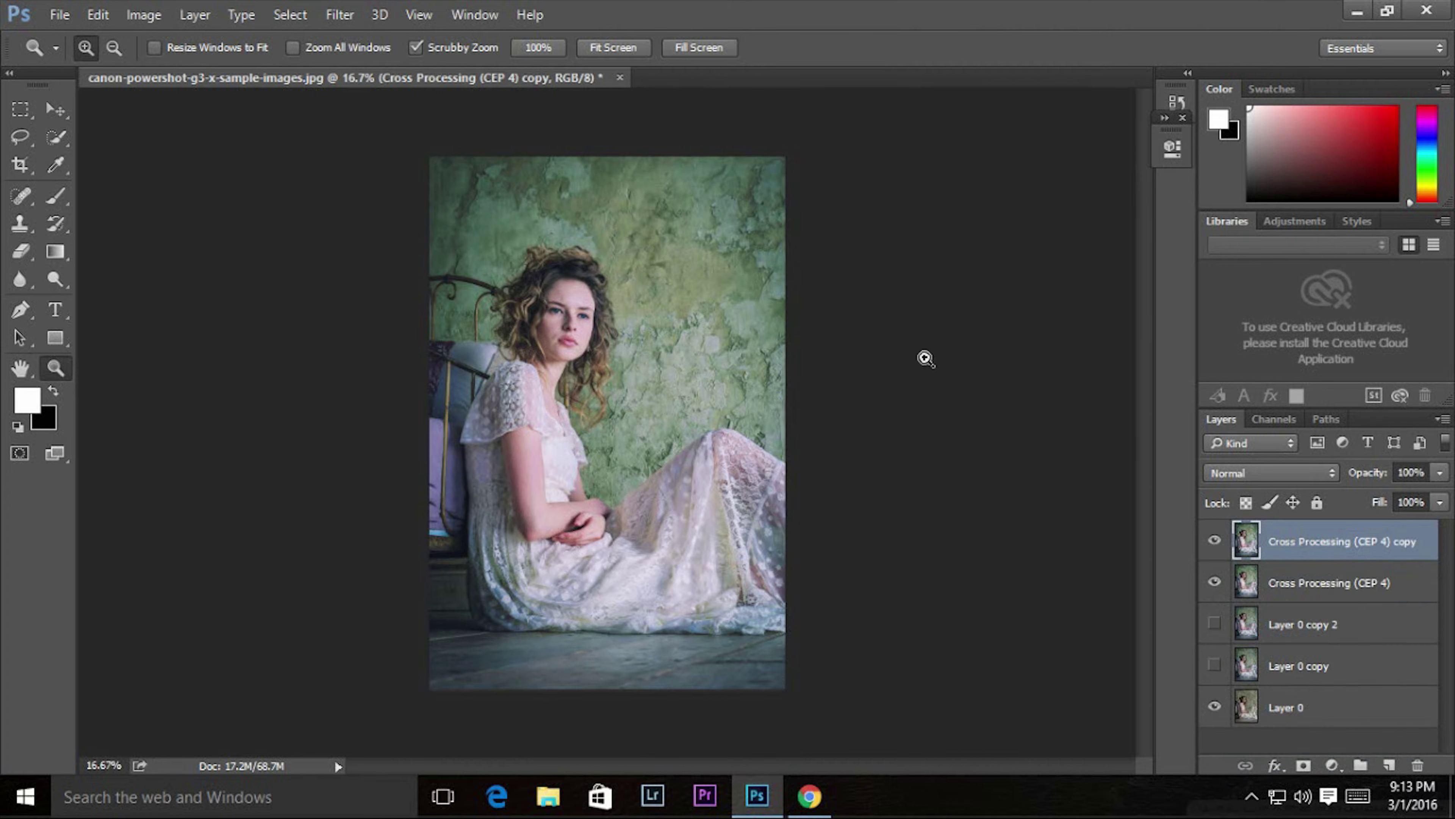
pyautogui.click(570, 312)
pyautogui.click(570, 312)
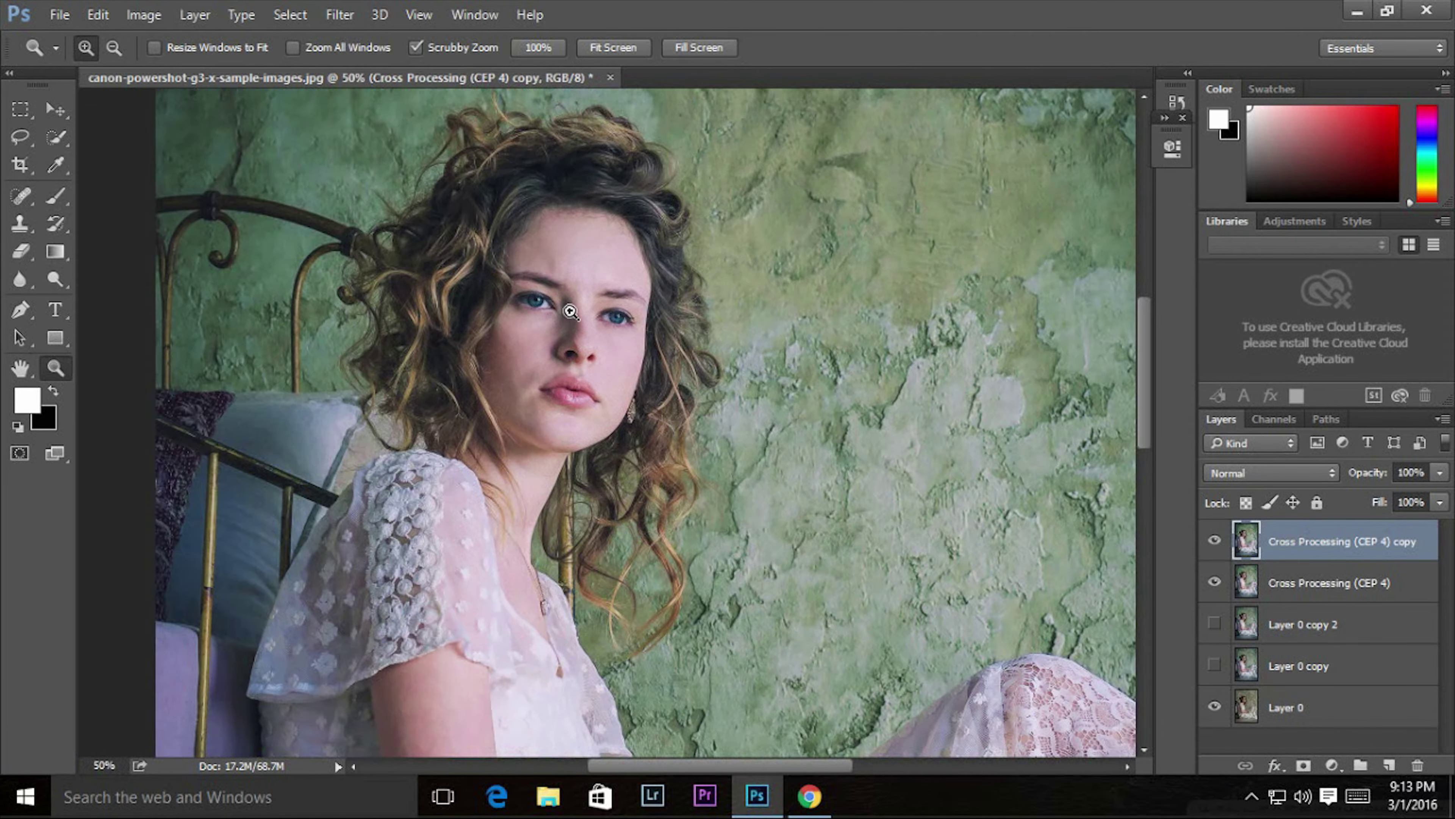
# Sharpen the copy with Unsharp Mask: Amount 25%, Radius 1.0 px, Threshold 0.
pyautogui.click(350, 15)
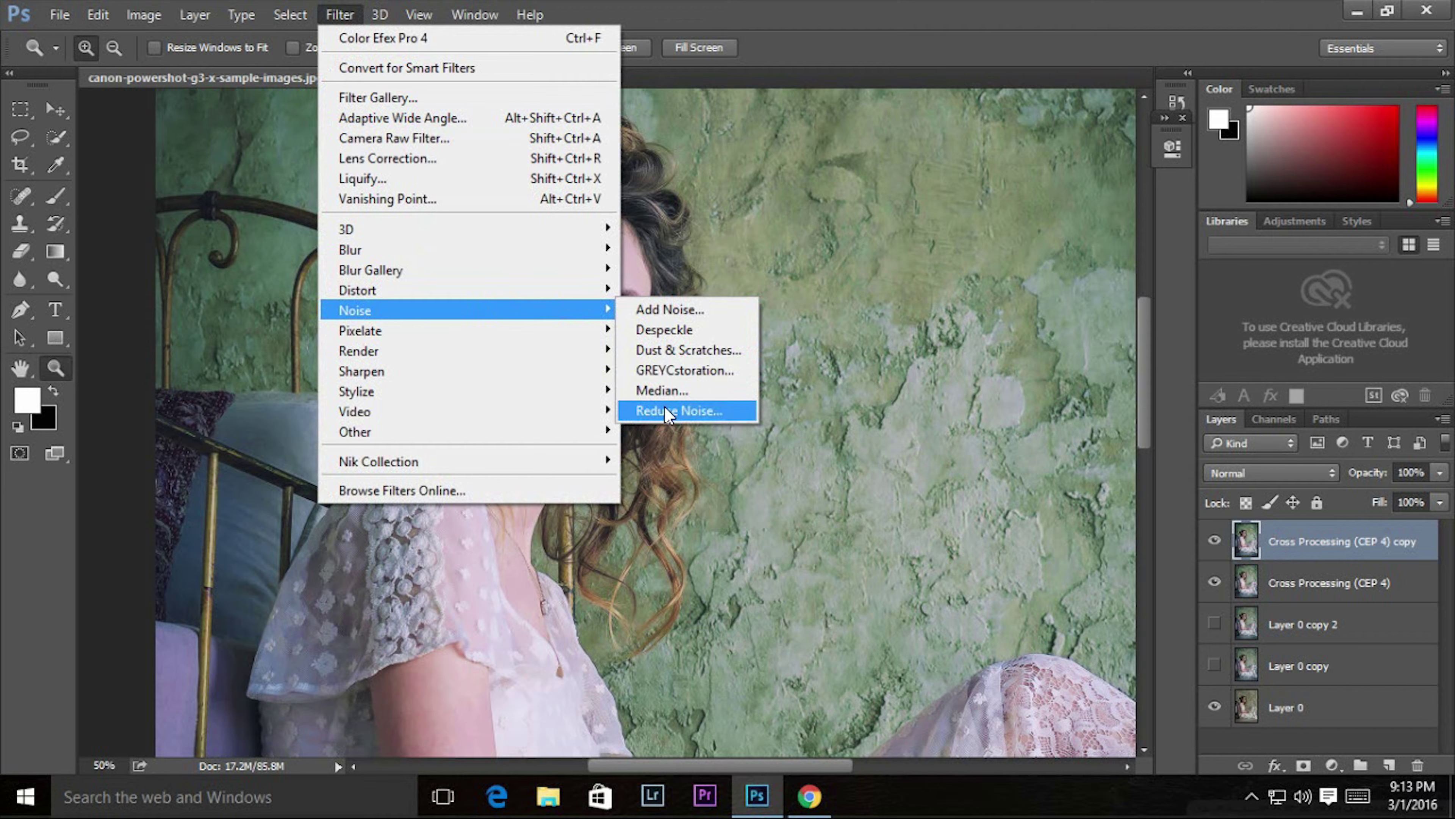
pyautogui.moveTo(466, 371)
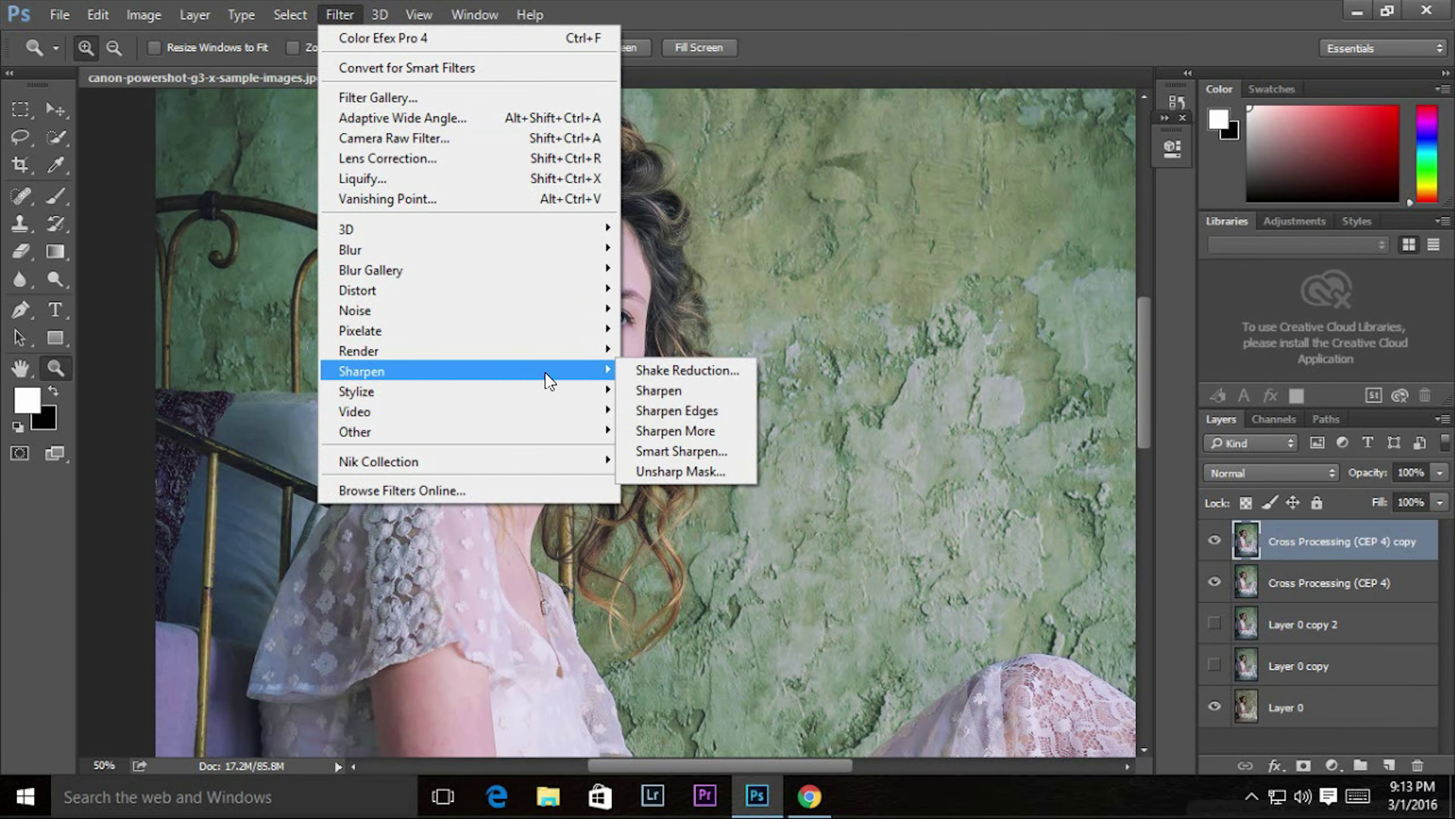
pyautogui.click(680, 471)
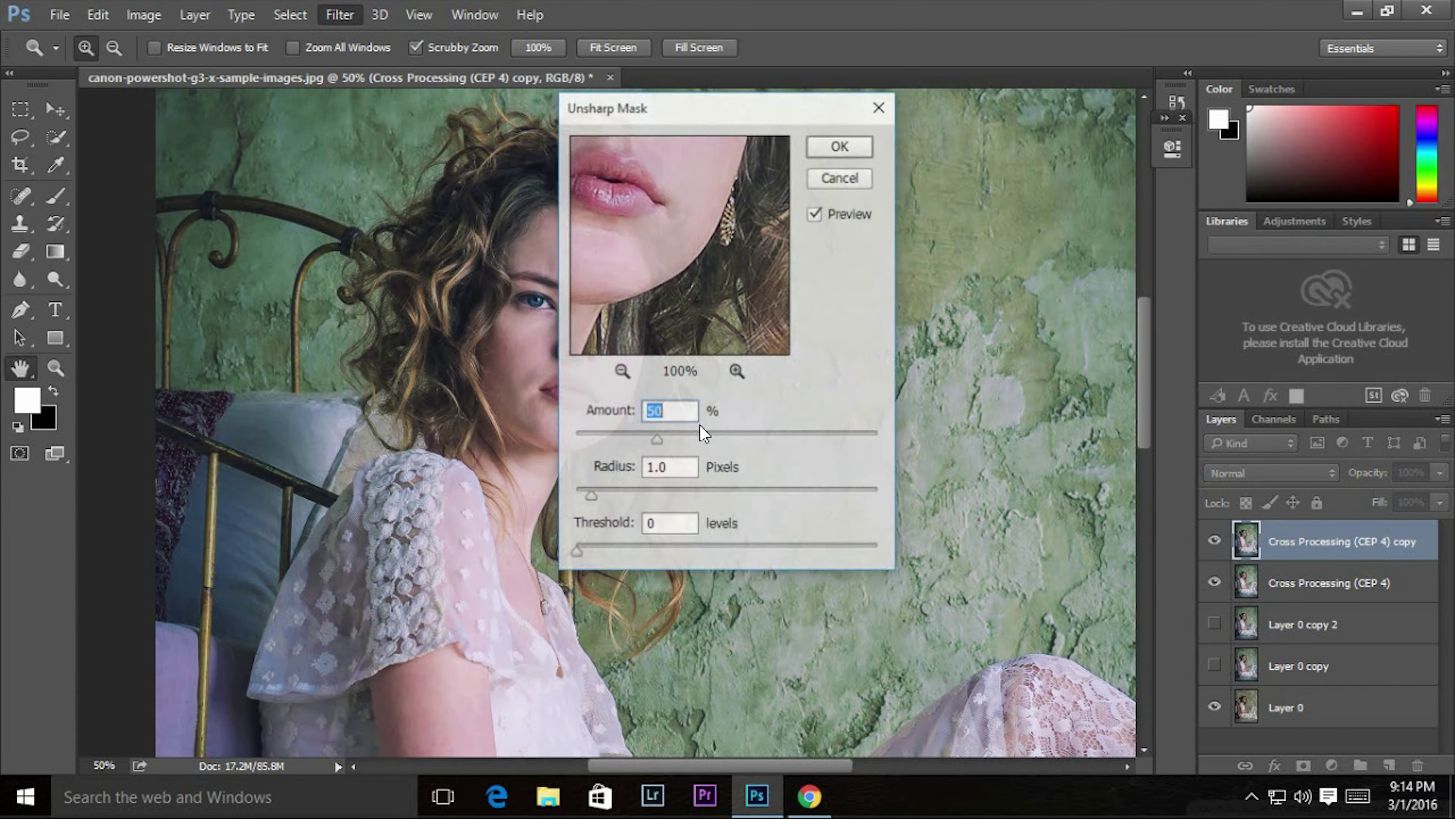
pyautogui.moveTo(753, 117); pyautogui.dragTo(926, 149)
pyautogui.moveTo(837, 241)
pyautogui.mouseDown()
pyautogui.moveTo(894, 349)
pyautogui.moveTo(887, 322)
pyautogui.mouseUp()
pyautogui.moveTo(837, 480)
pyautogui.mouseDown()
pyautogui.moveTo(877, 488)
pyautogui.moveTo(832, 478)
pyautogui.mouseUp()
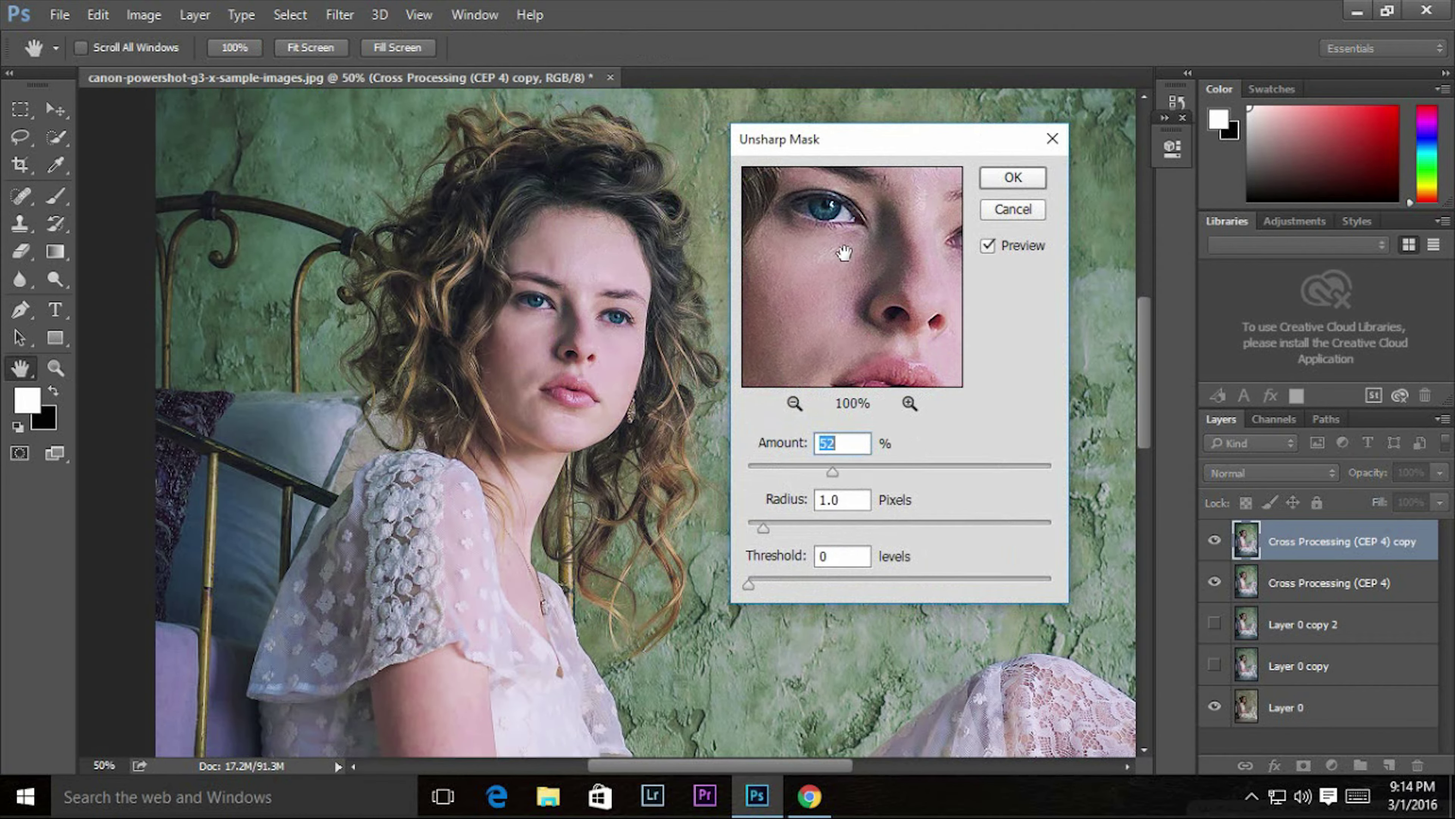
pyautogui.moveTo(844, 253); pyautogui.dragTo(862, 394)
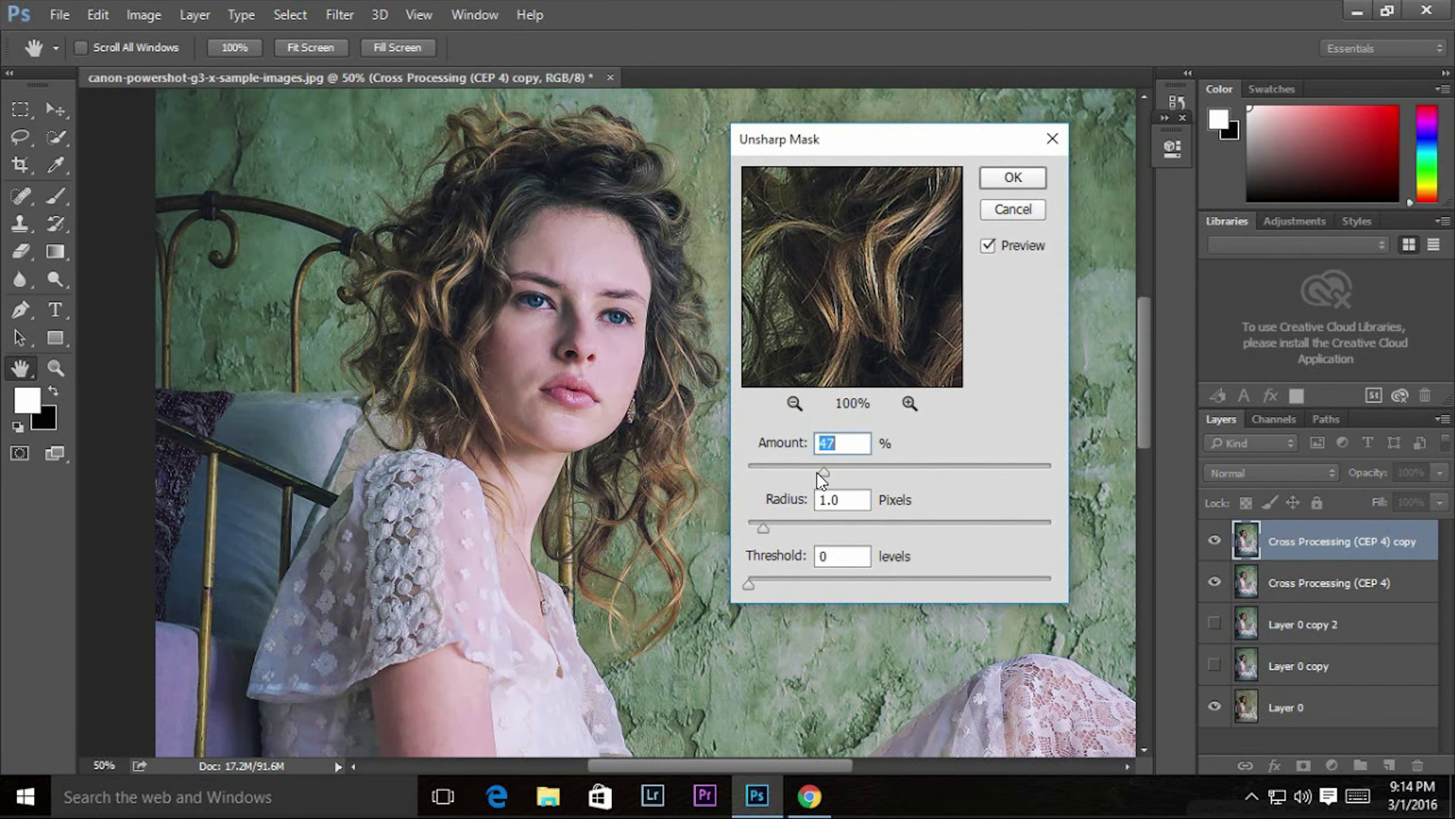
pyautogui.moveTo(805, 469); pyautogui.dragTo(790, 470)
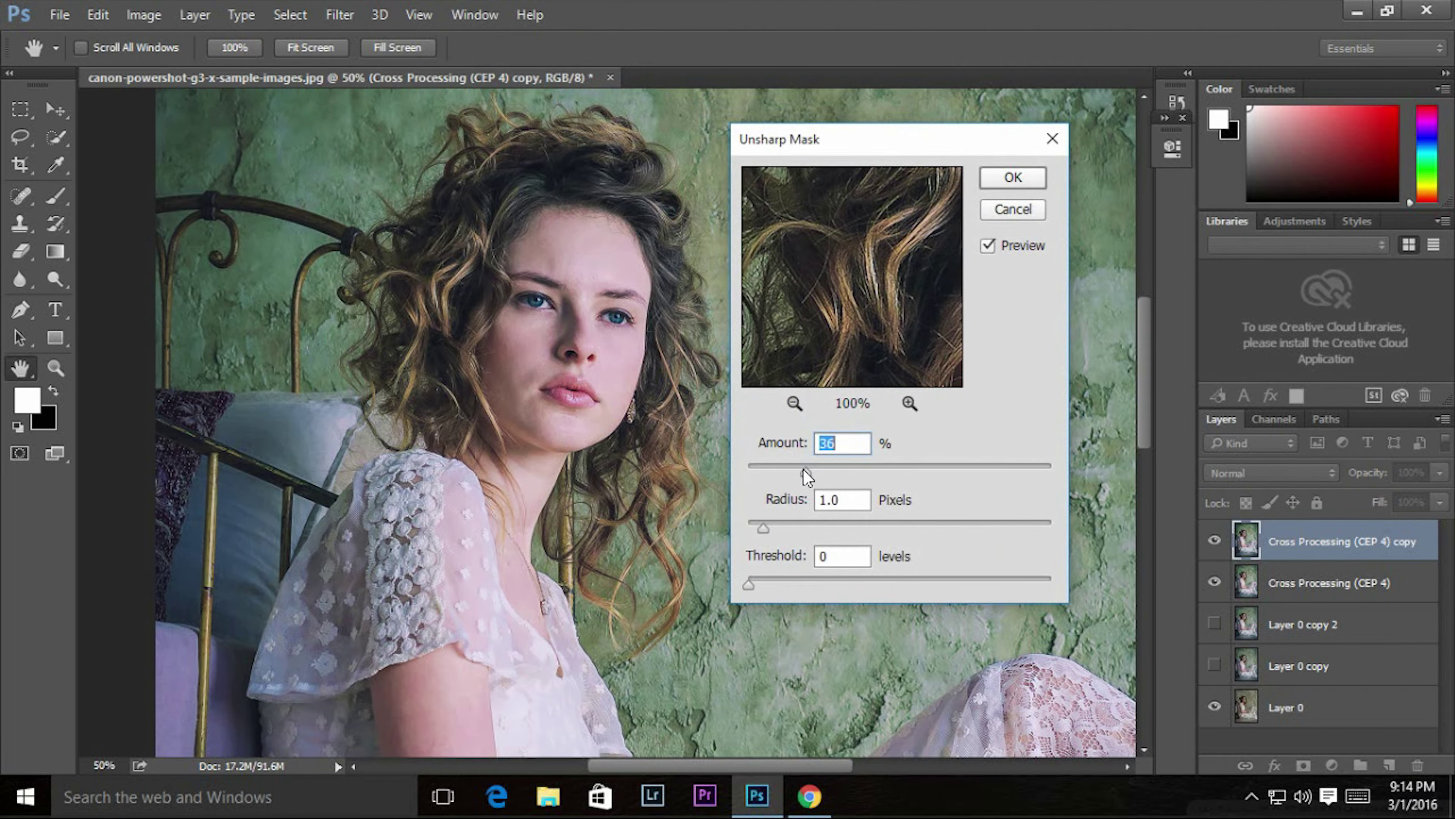
pyautogui.click(1012, 178)
pyautogui.press('z')
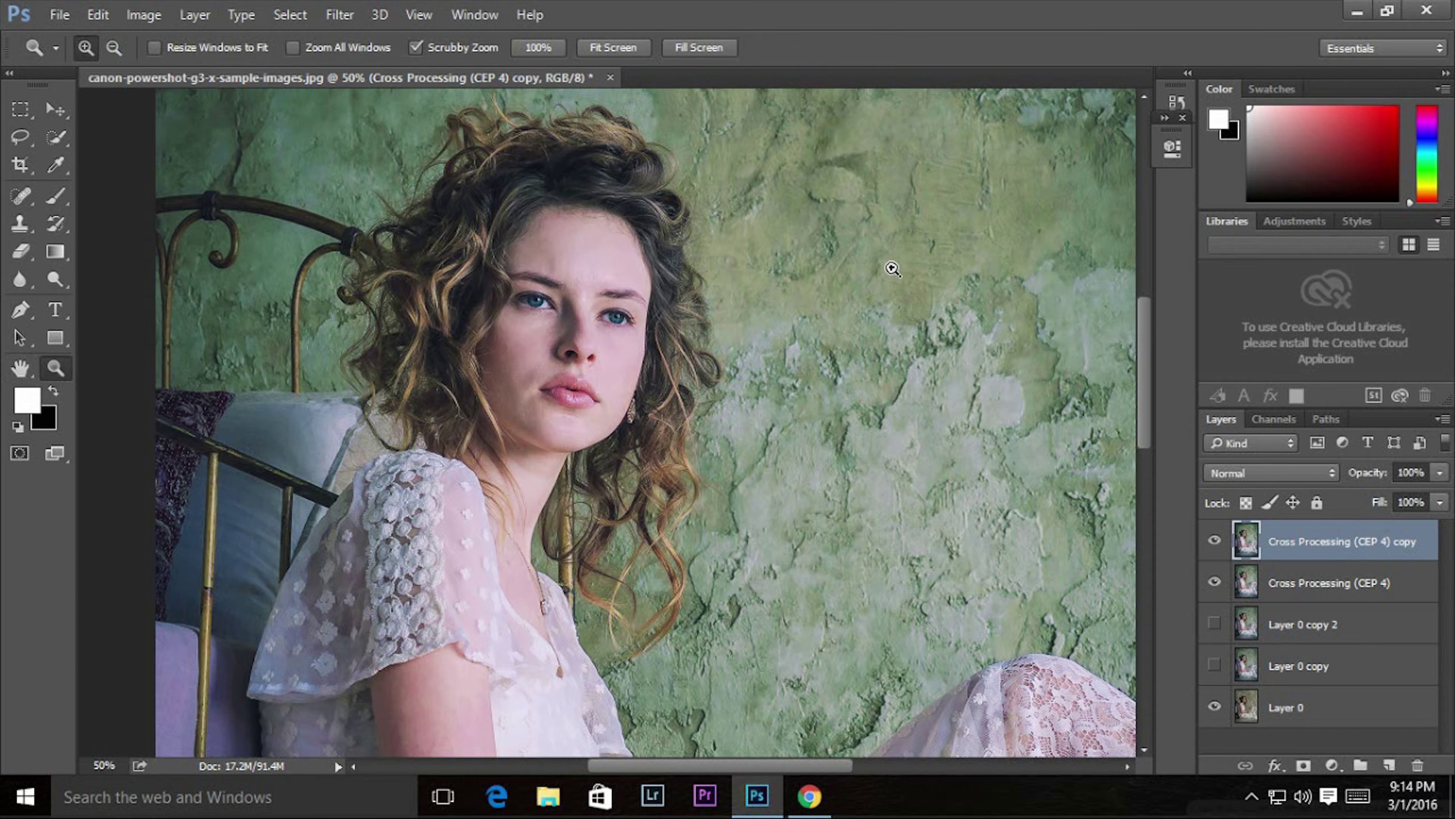
# Compare the sharpened layer on and off at 100% zoom, then reapply Unsharp Mask.
pyautogui.click(1214, 543)
pyautogui.click(1215, 542)
pyautogui.click(1214, 542)
pyautogui.click(517, 275)
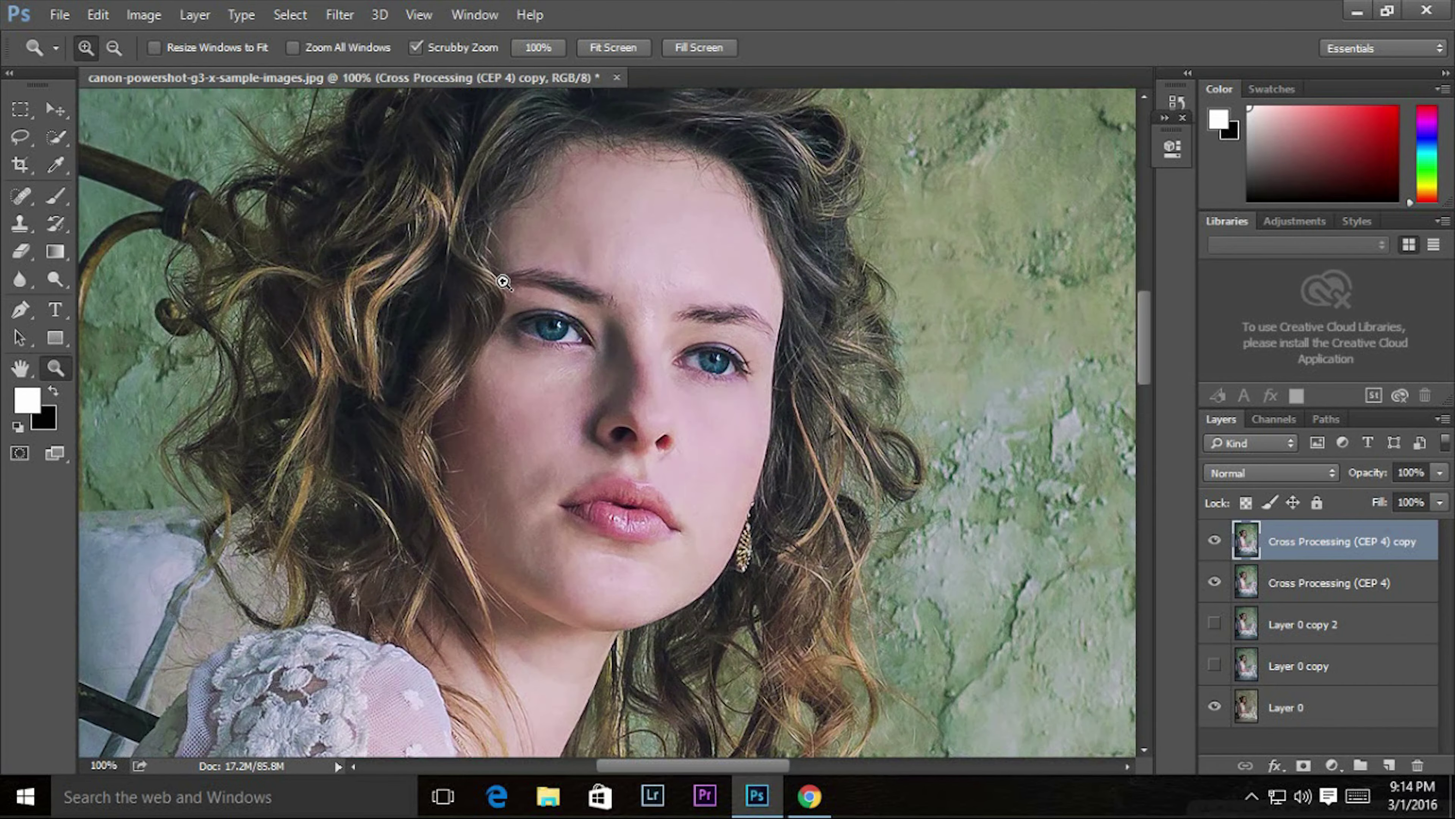
pyautogui.click(1213, 542)
pyautogui.click(1215, 543)
pyautogui.click(340, 14)
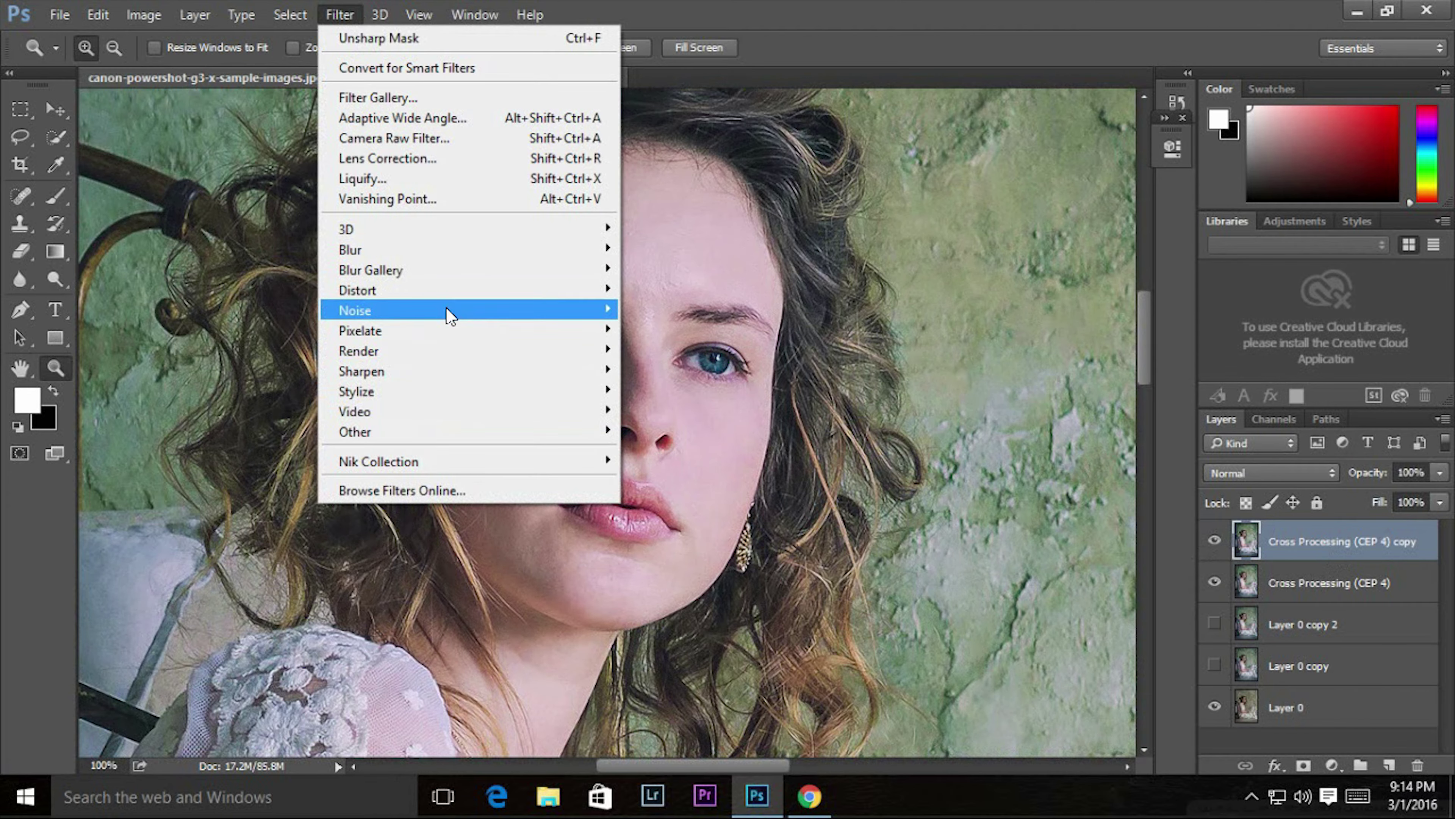
pyautogui.click(461, 39)
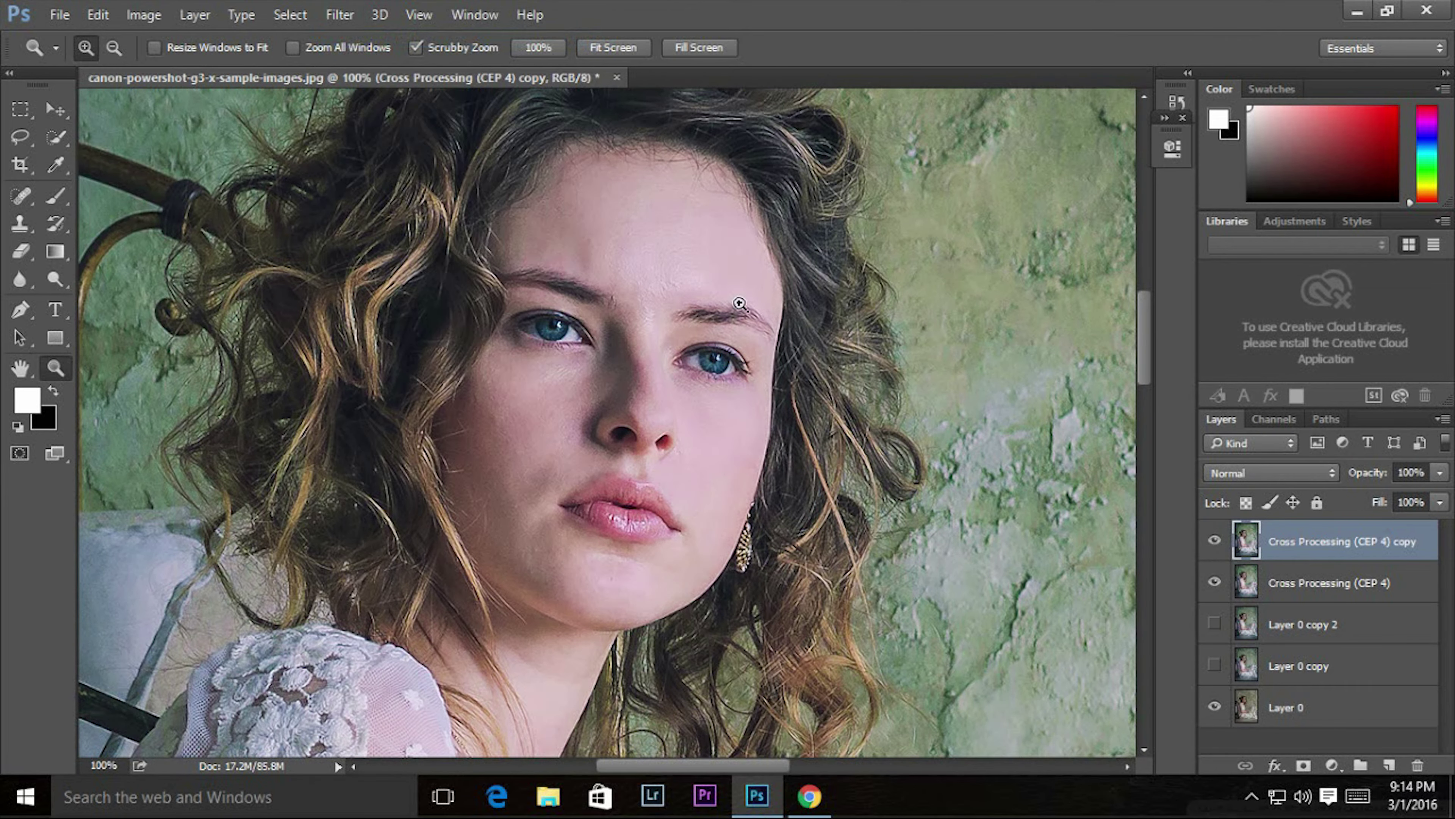
# Toggle the sharpened layer to compare, add a white layer mask, and take the Brush.
pyautogui.click(1214, 541)
pyautogui.click(1214, 541)
pyautogui.click(1312, 764)
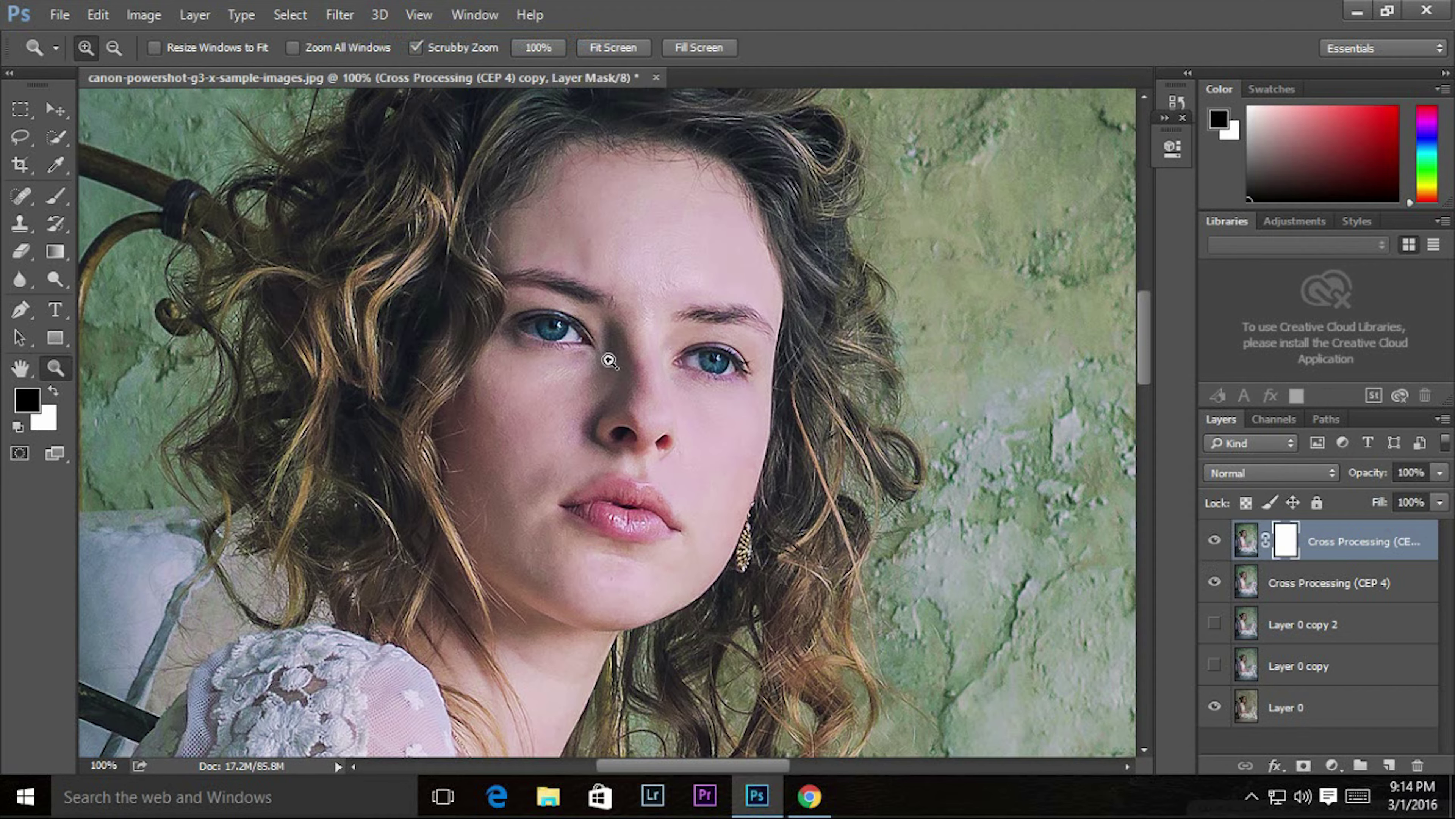
pyautogui.click(56, 196)
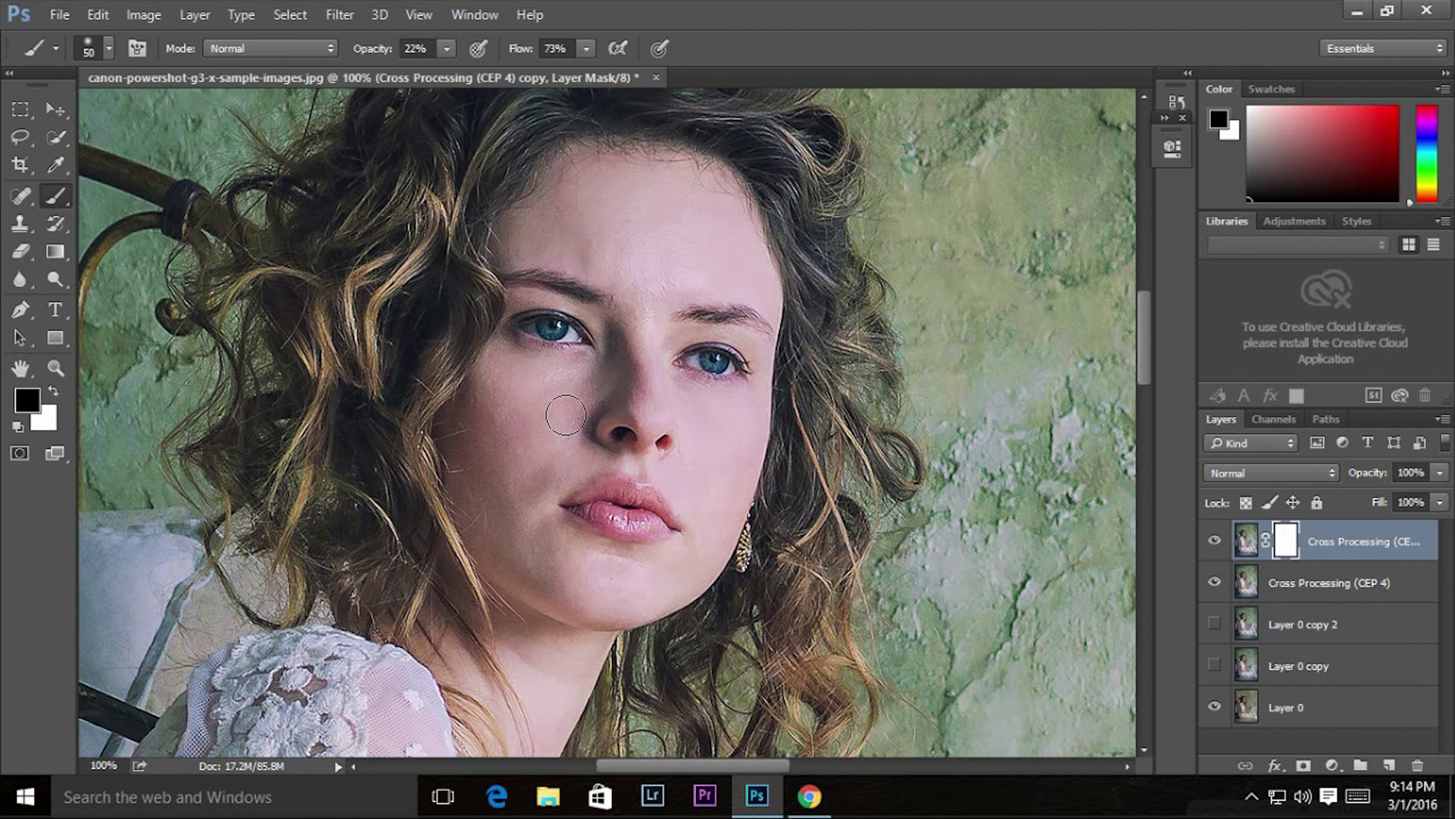
# Paint black over the cheek skin at 100% opacity with a 20–30 px brush.
pyautogui.moveTo(562, 438); pyautogui.dragTo(567, 350)
pyautogui.press('[')
pyautogui.write('78')
pyautogui.press(']')
pyautogui.moveTo(370, 55); pyautogui.dragTo(467, 55)
pyautogui.press(']')
pyautogui.press(']')
pyautogui.press('[')
# Paint black on the mask over the neck, chest and arm with a 35–70 px brush.
pyautogui.scroll(-5, 692, 590)
pyautogui.scroll(-3, 714, 335)
pyautogui.scroll(2, 682, 433)
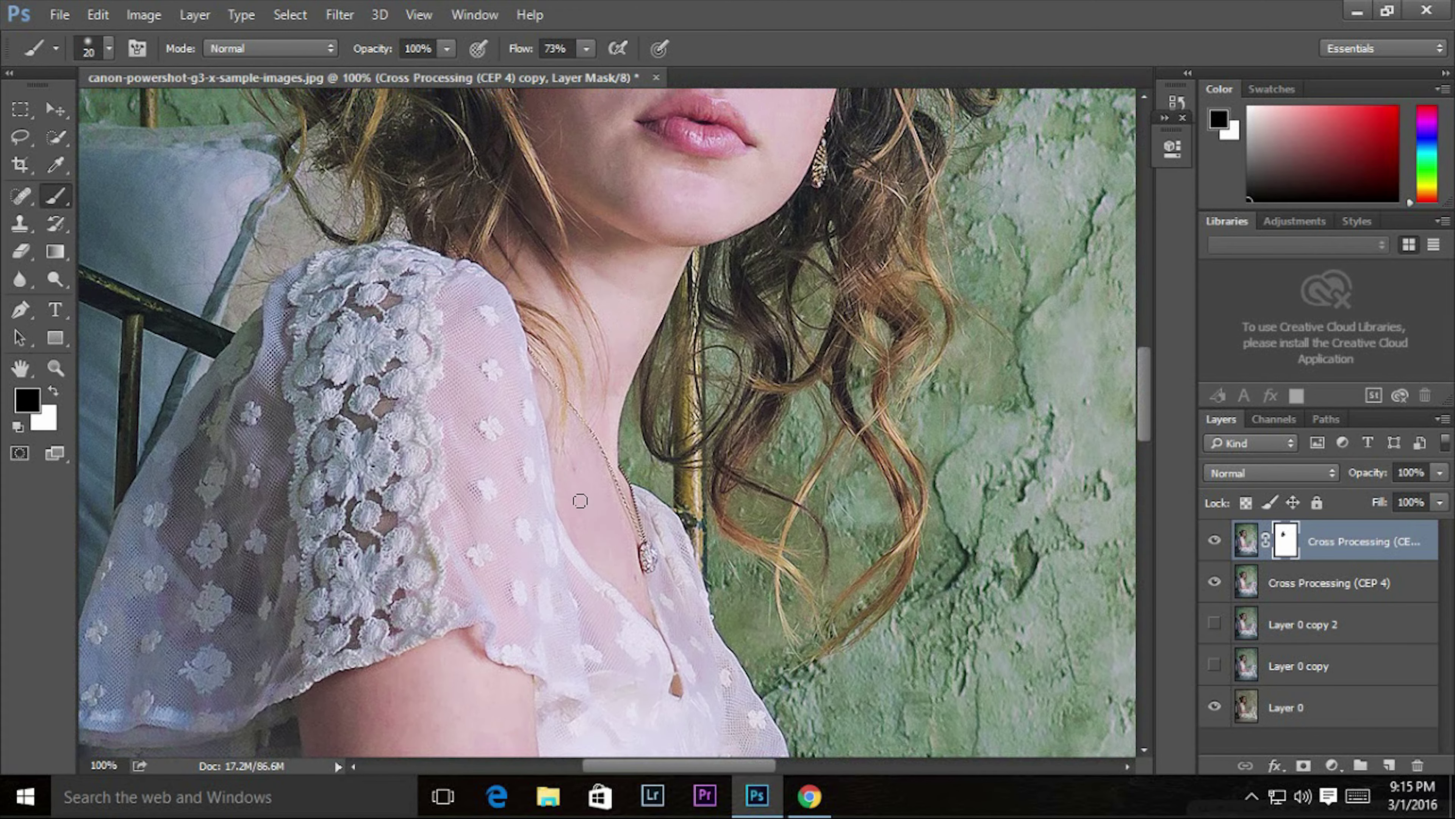
pyautogui.scroll(-5, 565, 296)
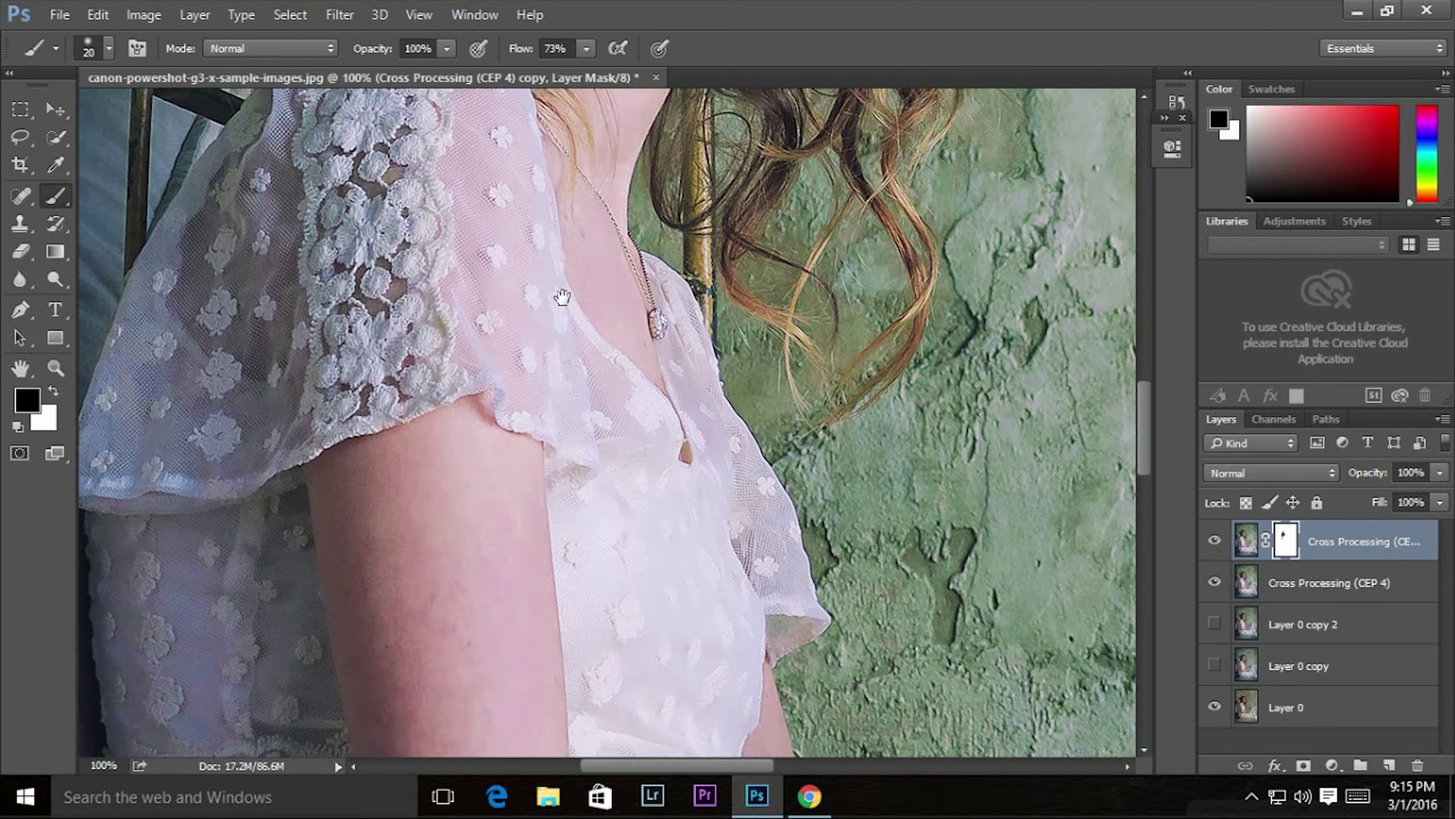
pyautogui.scroll(-4, 543, 315)
pyautogui.scroll(-3, 456, 282)
pyautogui.press(']')
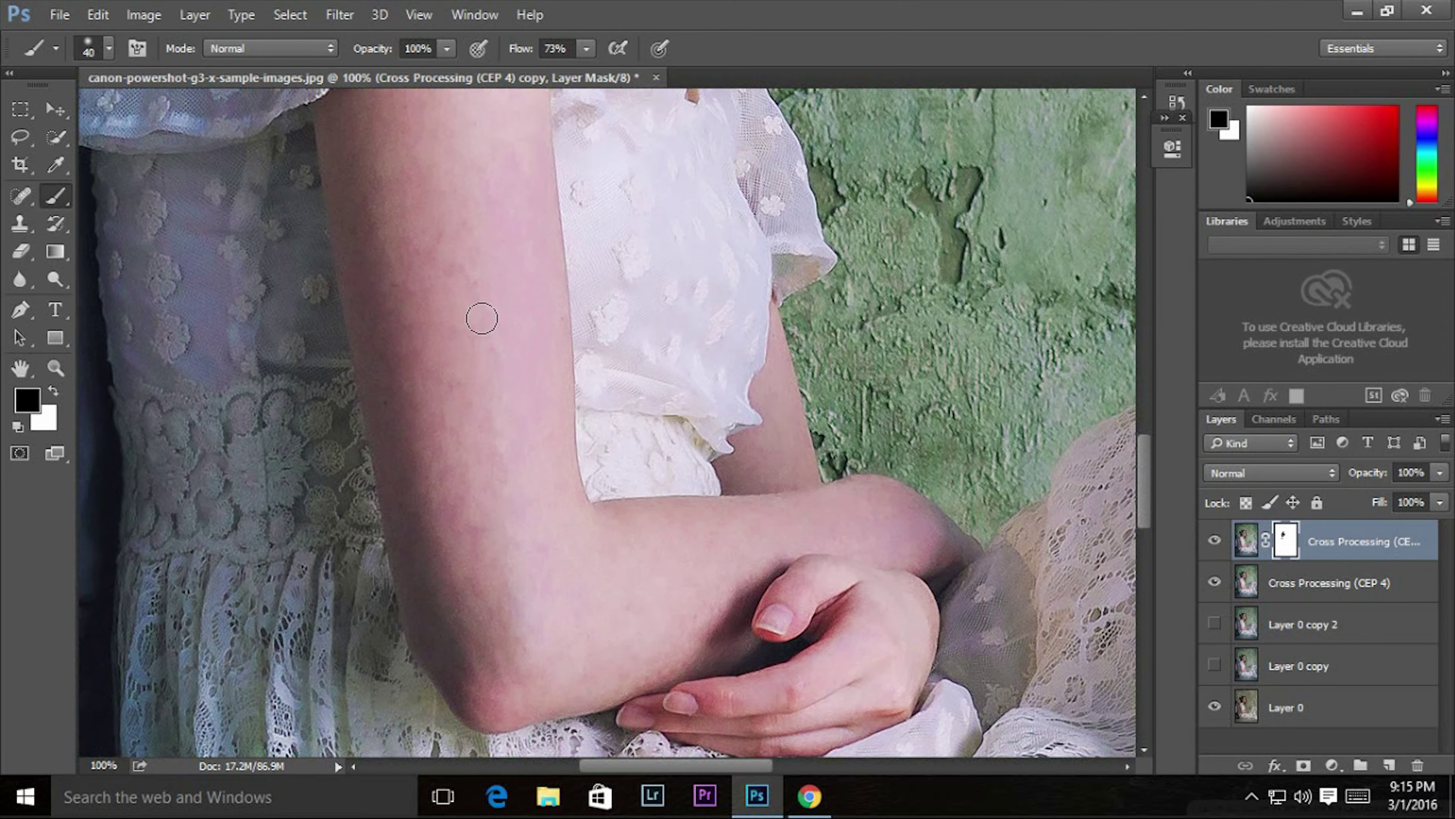
pyautogui.press(']')
pyautogui.press(']')
pyautogui.press(']')
pyautogui.press(']')
pyautogui.press('[')
pyautogui.press('[')
pyautogui.press('[')
pyautogui.press('[')
# Select the Cross Processing (CEP 4) layer and launch Color Efex Pro 4 on it.
pyautogui.click(1337, 583)
pyautogui.press('x')
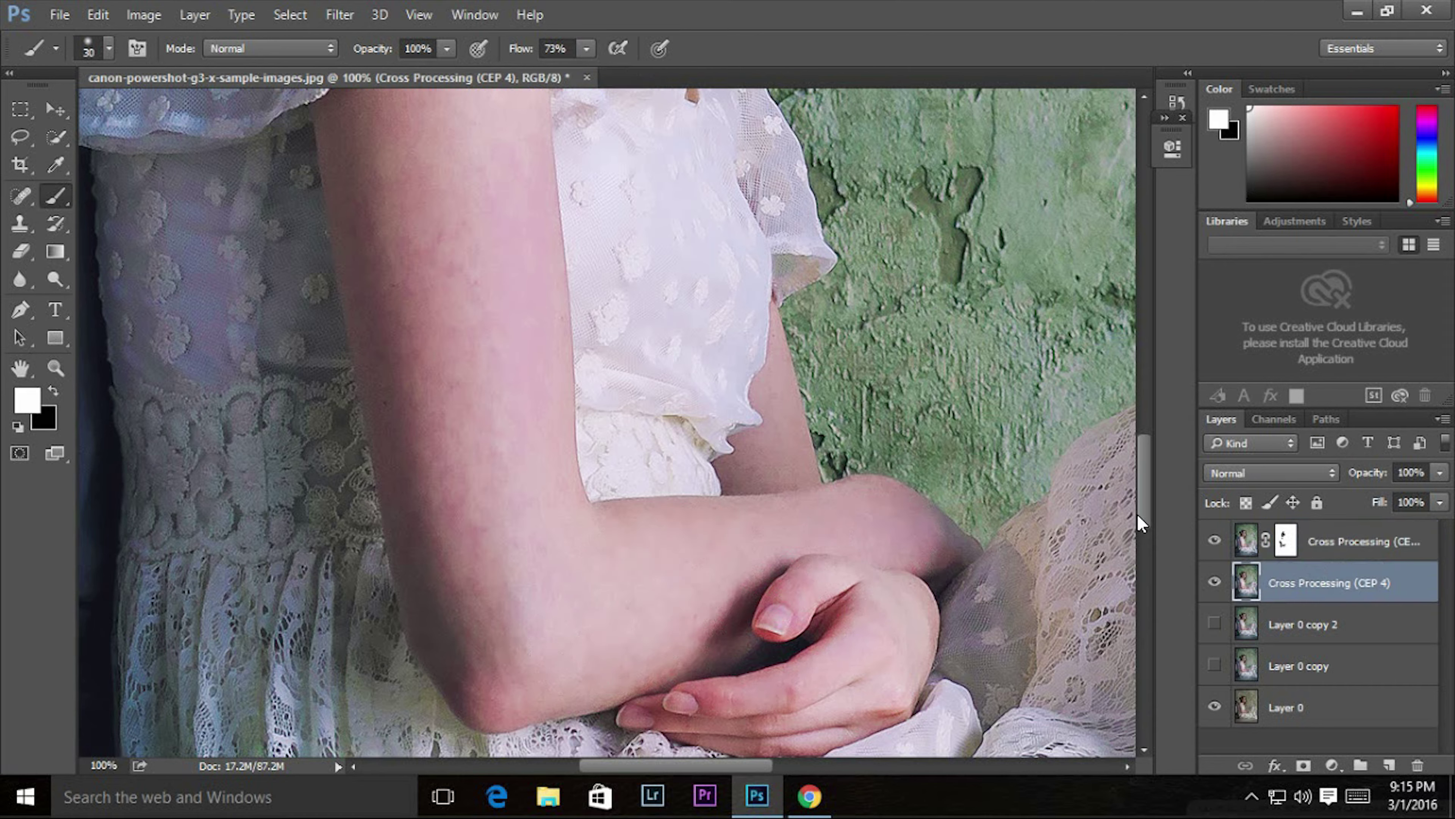
pyautogui.click(340, 14)
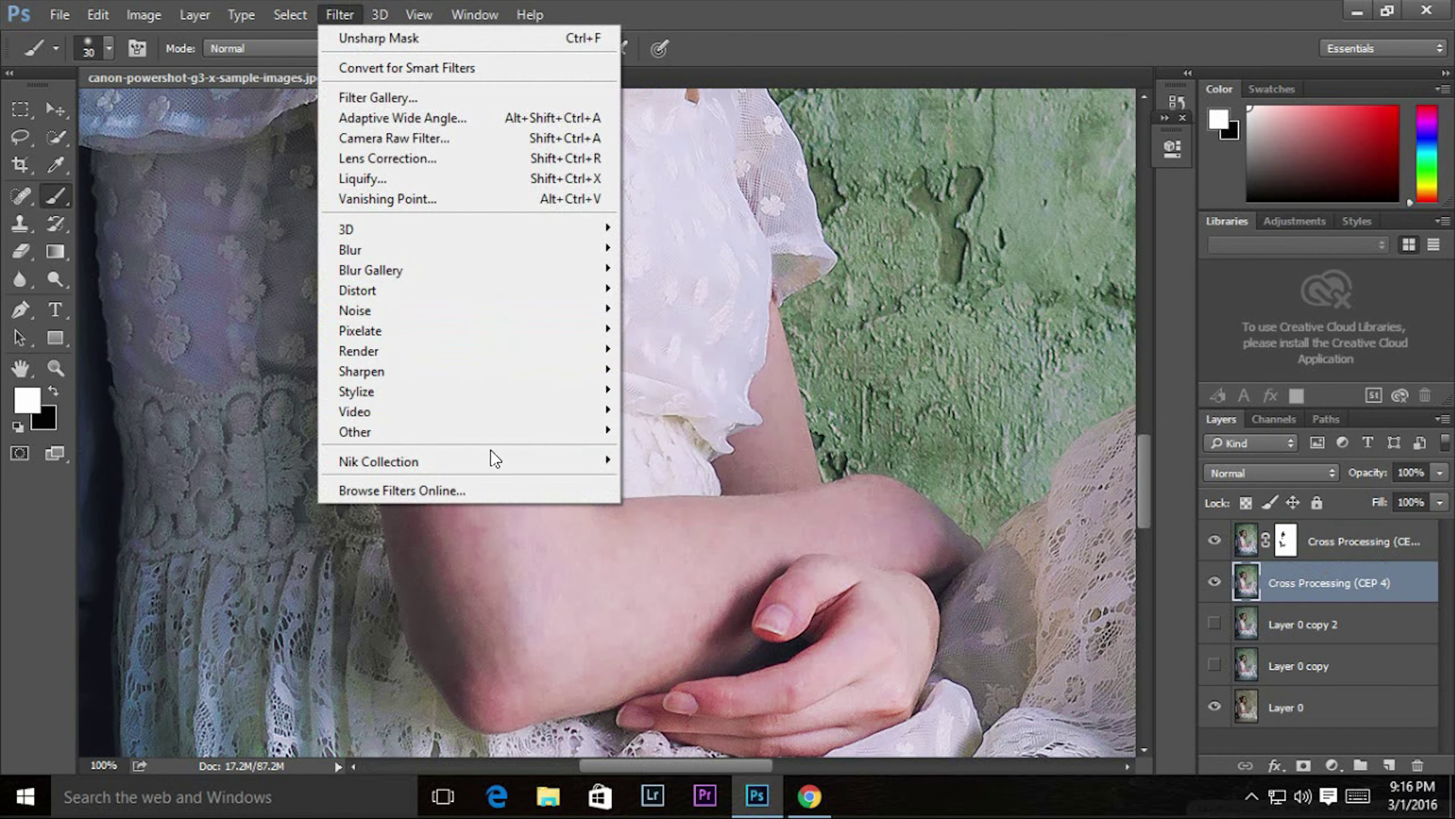
pyautogui.moveTo(378, 460)
pyautogui.click(697, 481)
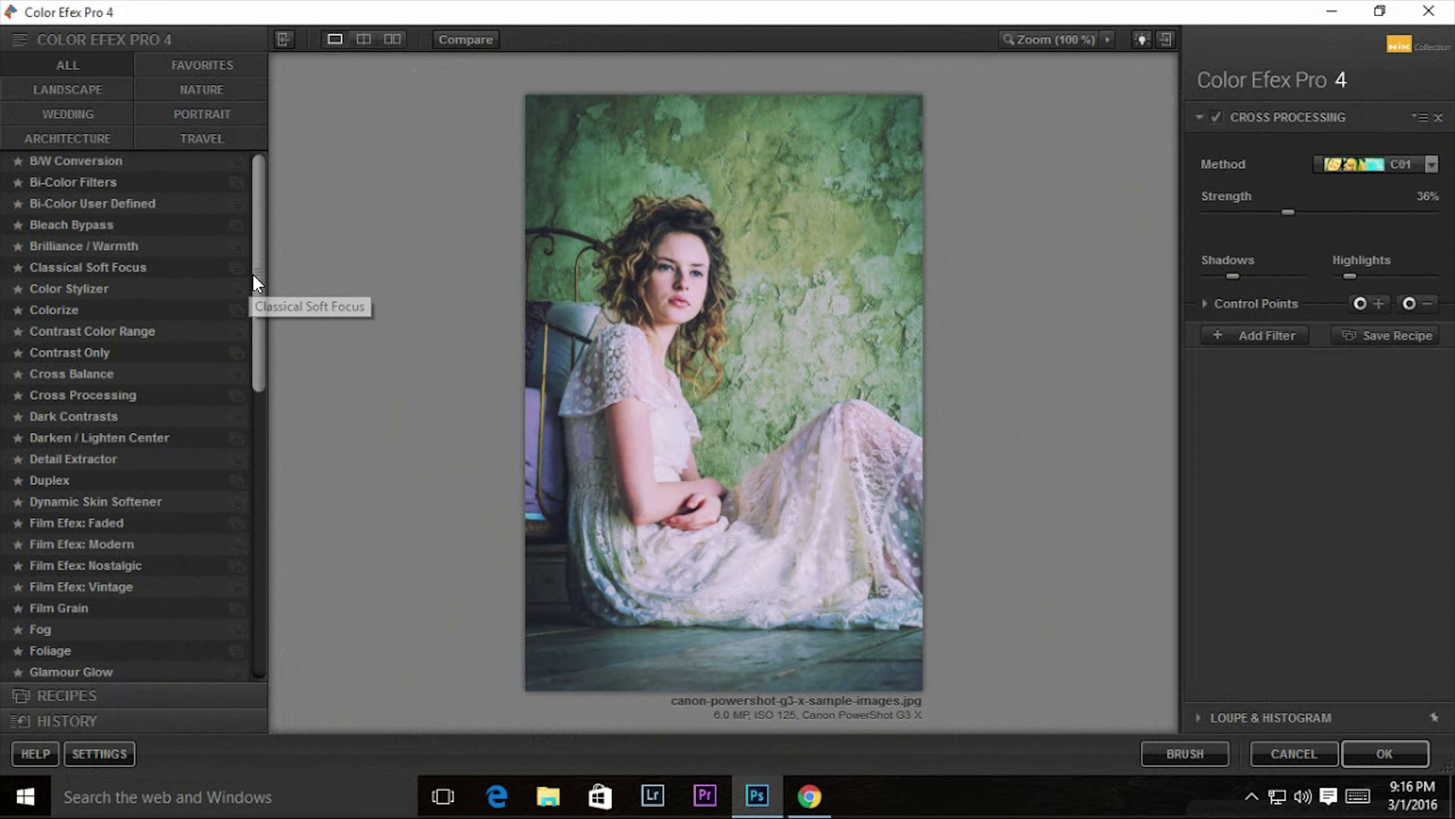
# Apply the Dynamic Skin Softener filter with Color Reach at 39%.
pyautogui.moveTo(262, 273)
pyautogui.mouseDown()
pyautogui.moveTo(269, 580)
pyautogui.moveTo(229, 387)
pyautogui.moveTo(251, 254)
pyautogui.mouseUp()
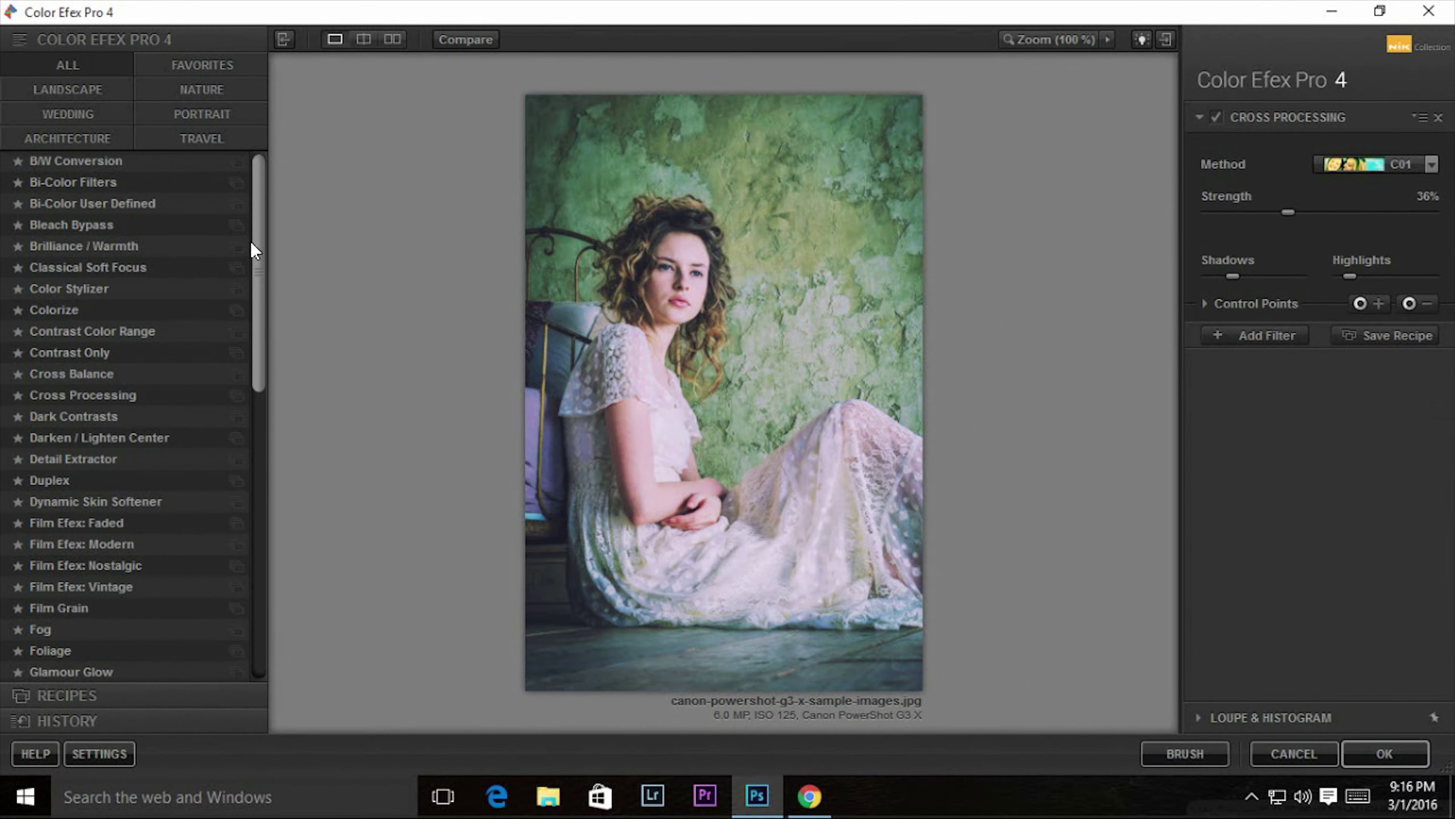
pyautogui.scroll(-1, 256, 241)
pyautogui.click(186, 452)
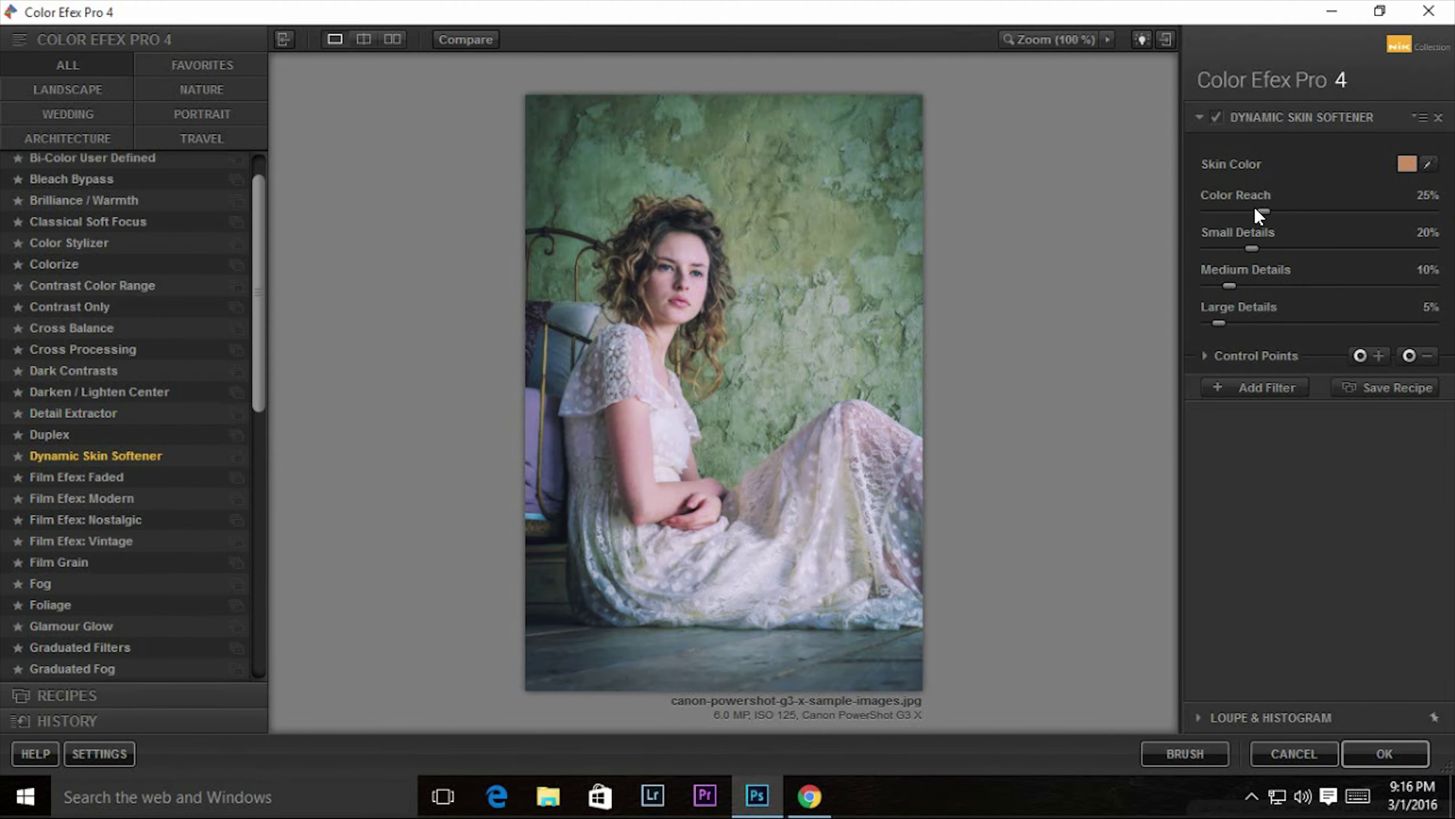
pyautogui.moveTo(1260, 211); pyautogui.dragTo(1292, 211)
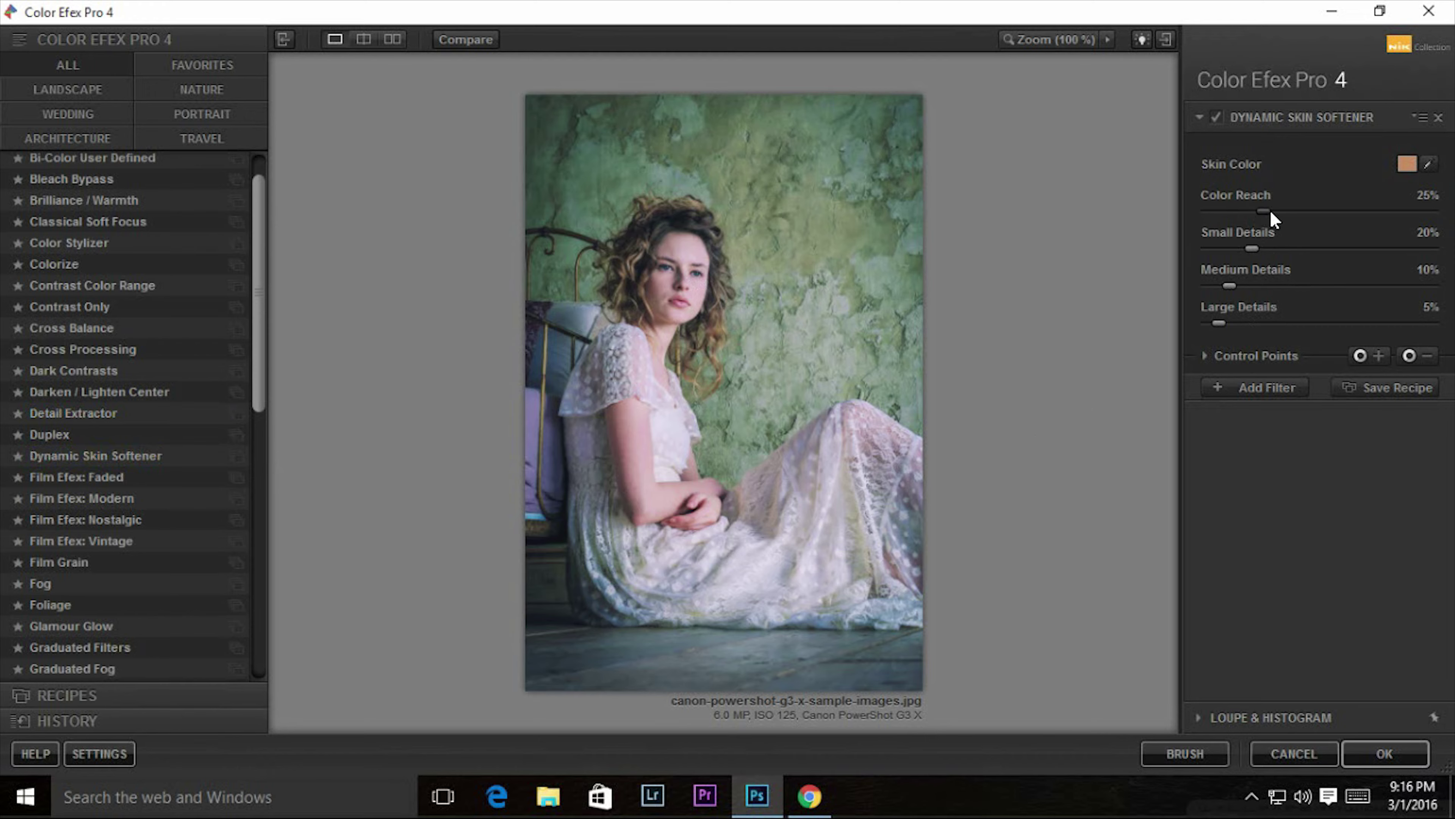
pyautogui.click(1362, 758)
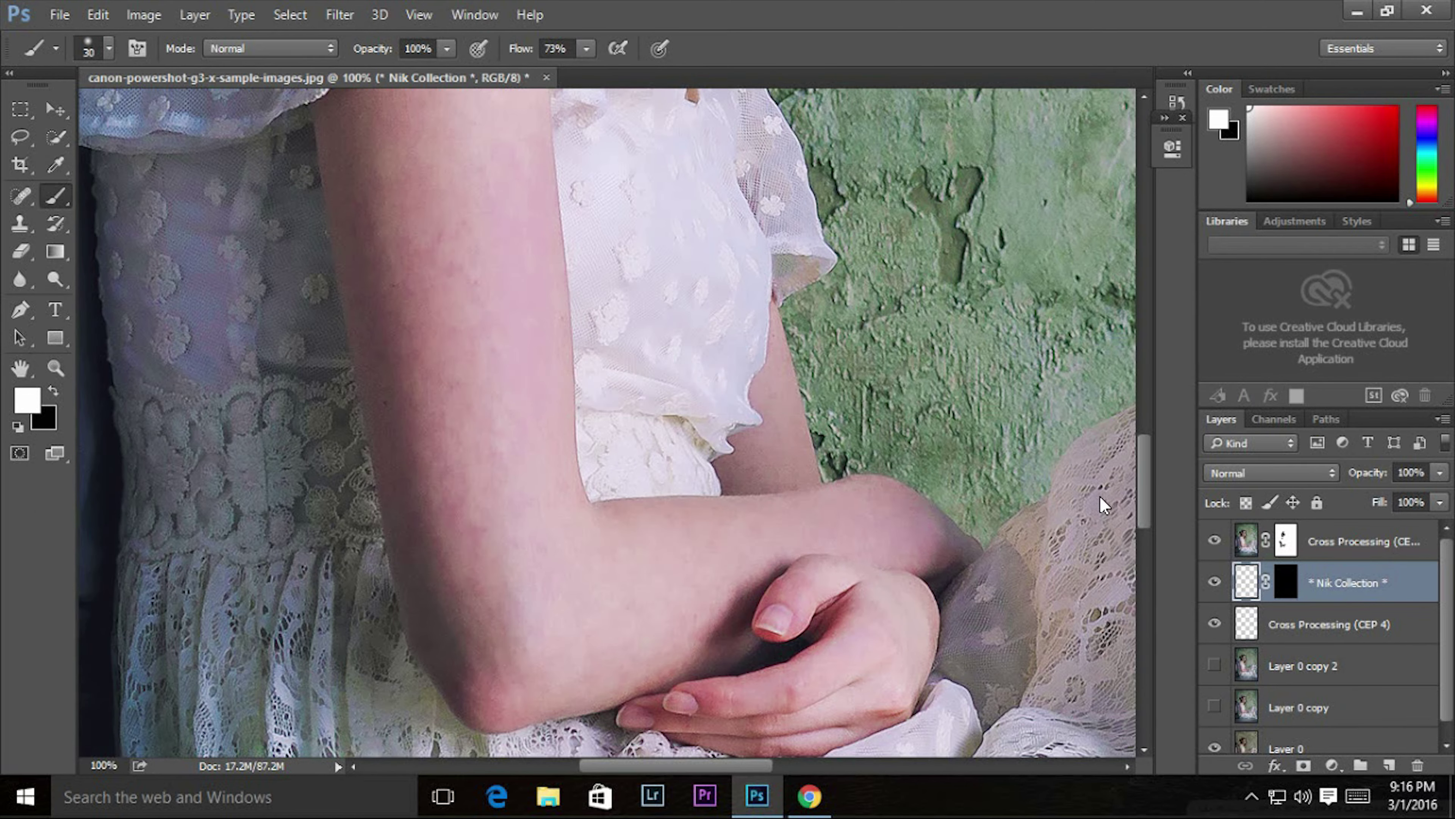
# Reselect the sharpened copy's mask and paint more of the arm and hand at 100% Flow, 35 px brush.
pyautogui.click(1287, 545)
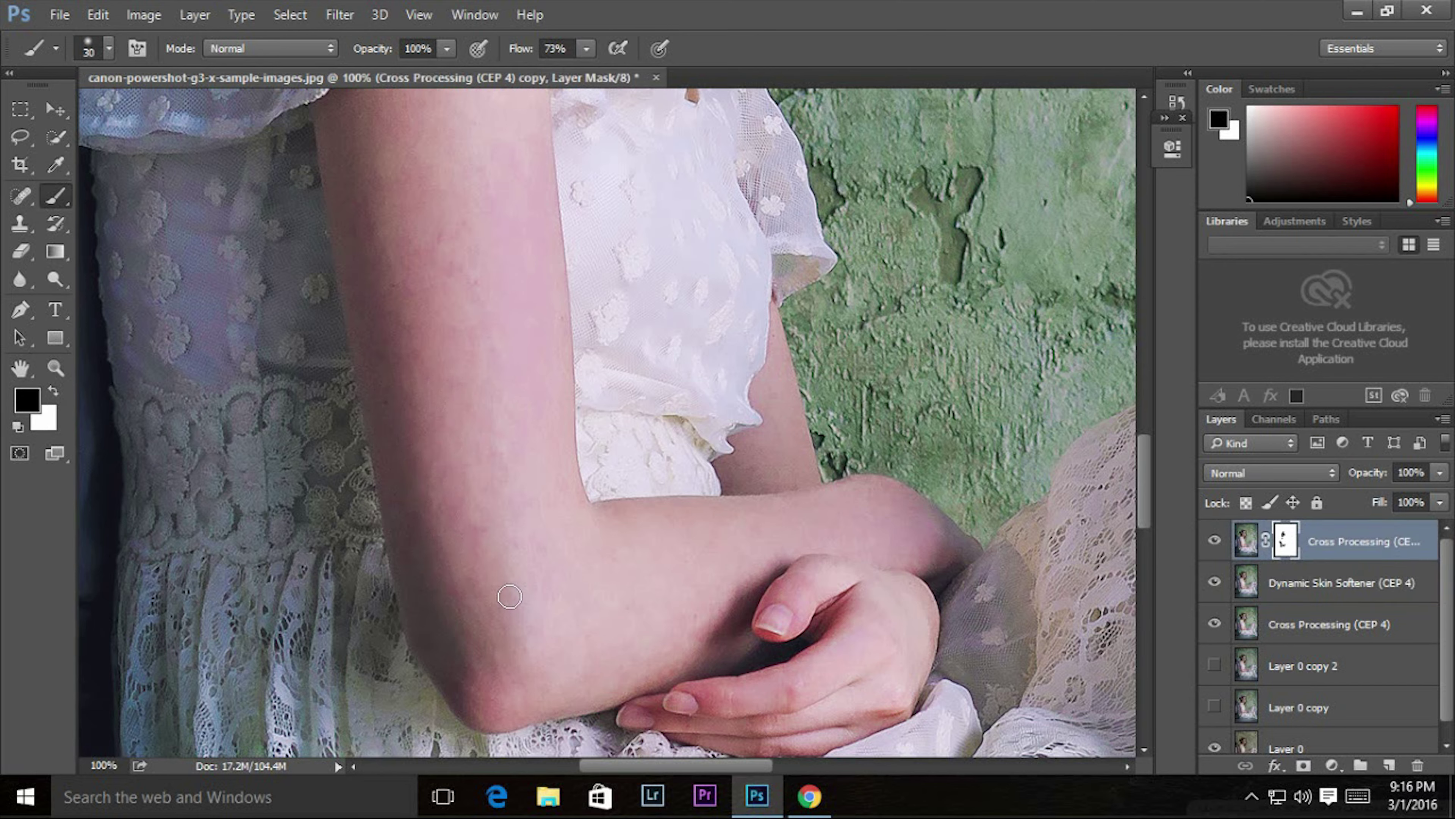
pyautogui.moveTo(521, 48); pyautogui.dragTo(619, 49)
pyautogui.press(']')
pyautogui.moveTo(507, 510)
pyautogui.mouseDown()
pyautogui.moveTo(451, 319)
pyautogui.moveTo(448, 504)
pyautogui.moveTo(584, 439)
pyautogui.moveTo(529, 575)
pyautogui.moveTo(474, 453)
pyautogui.moveTo(448, 471)
pyautogui.moveTo(480, 503)
pyautogui.moveTo(688, 539)
pyautogui.moveTo(599, 581)
pyautogui.mouseUp()
pyautogui.moveTo(694, 251)
pyautogui.mouseDown()
pyautogui.moveTo(659, 526)
pyautogui.moveTo(630, 361)
pyautogui.mouseUp()
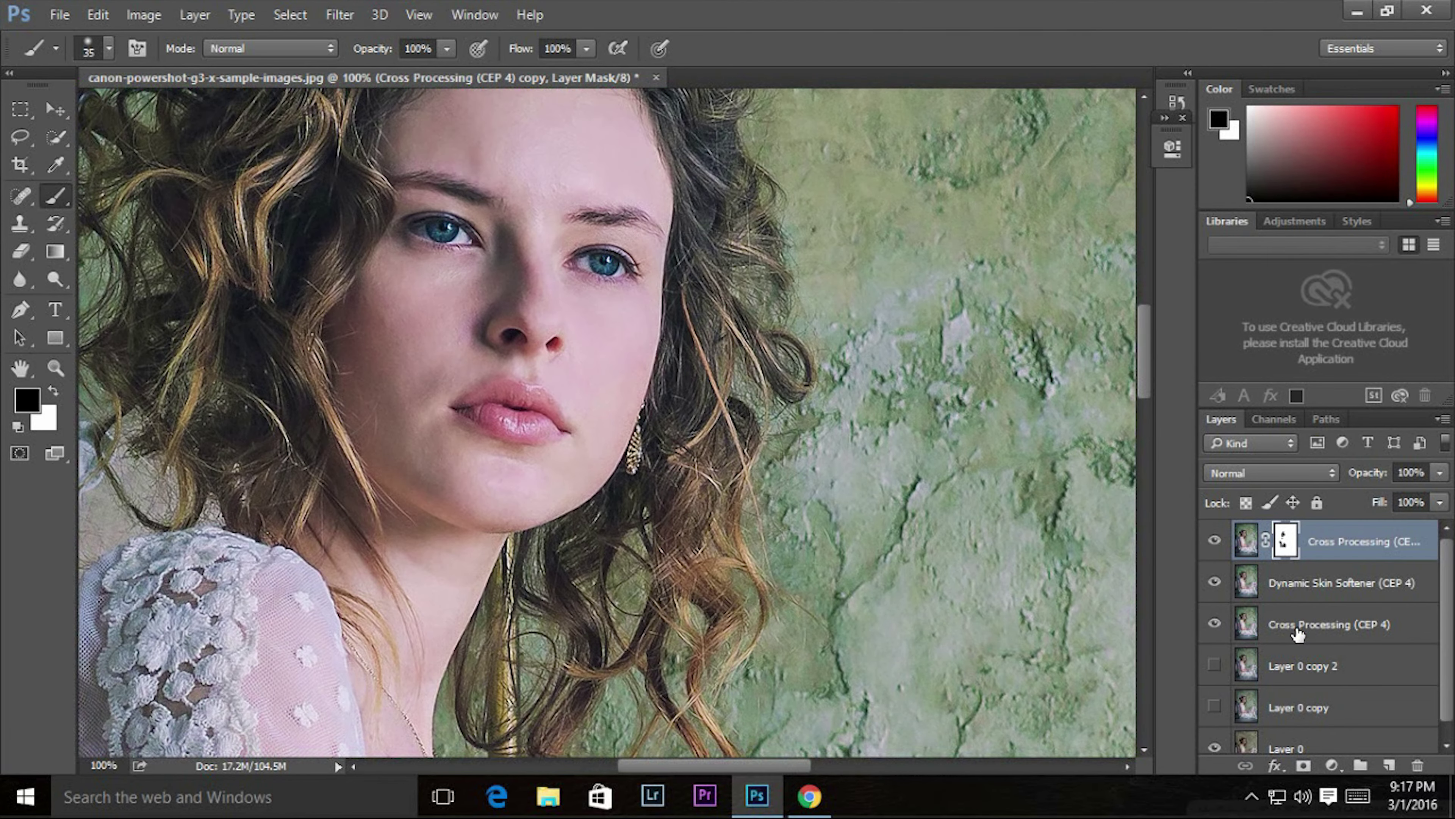
# Merge all visible layers into a new Layer 1 with Ctrl+Shift+Alt+E.
pyautogui.hotkey('ctrl', 'shift', 'alt', 'e')
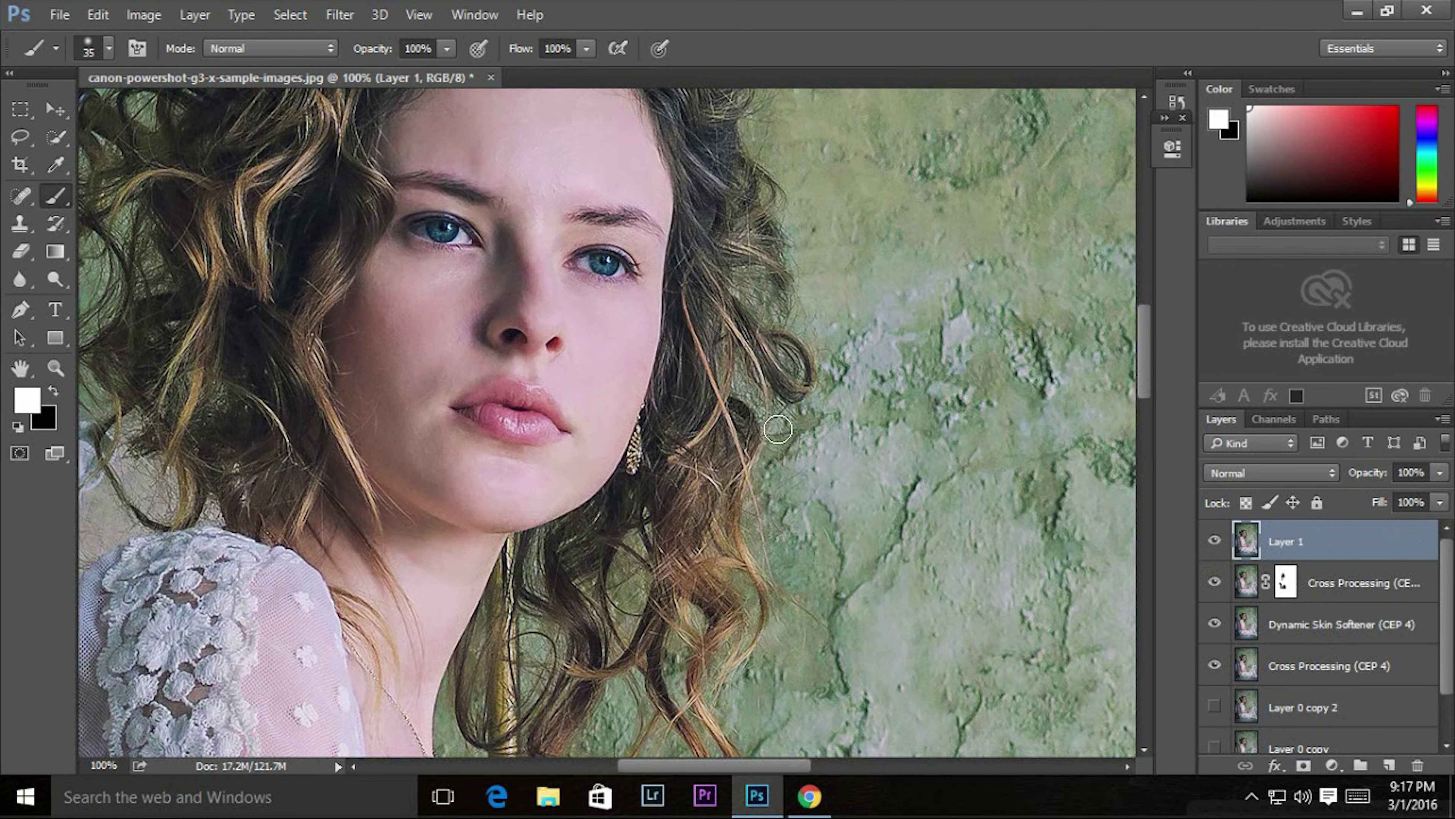
pyautogui.press('[')
pyautogui.press('[')
pyautogui.press('[')
pyautogui.click(55, 367)
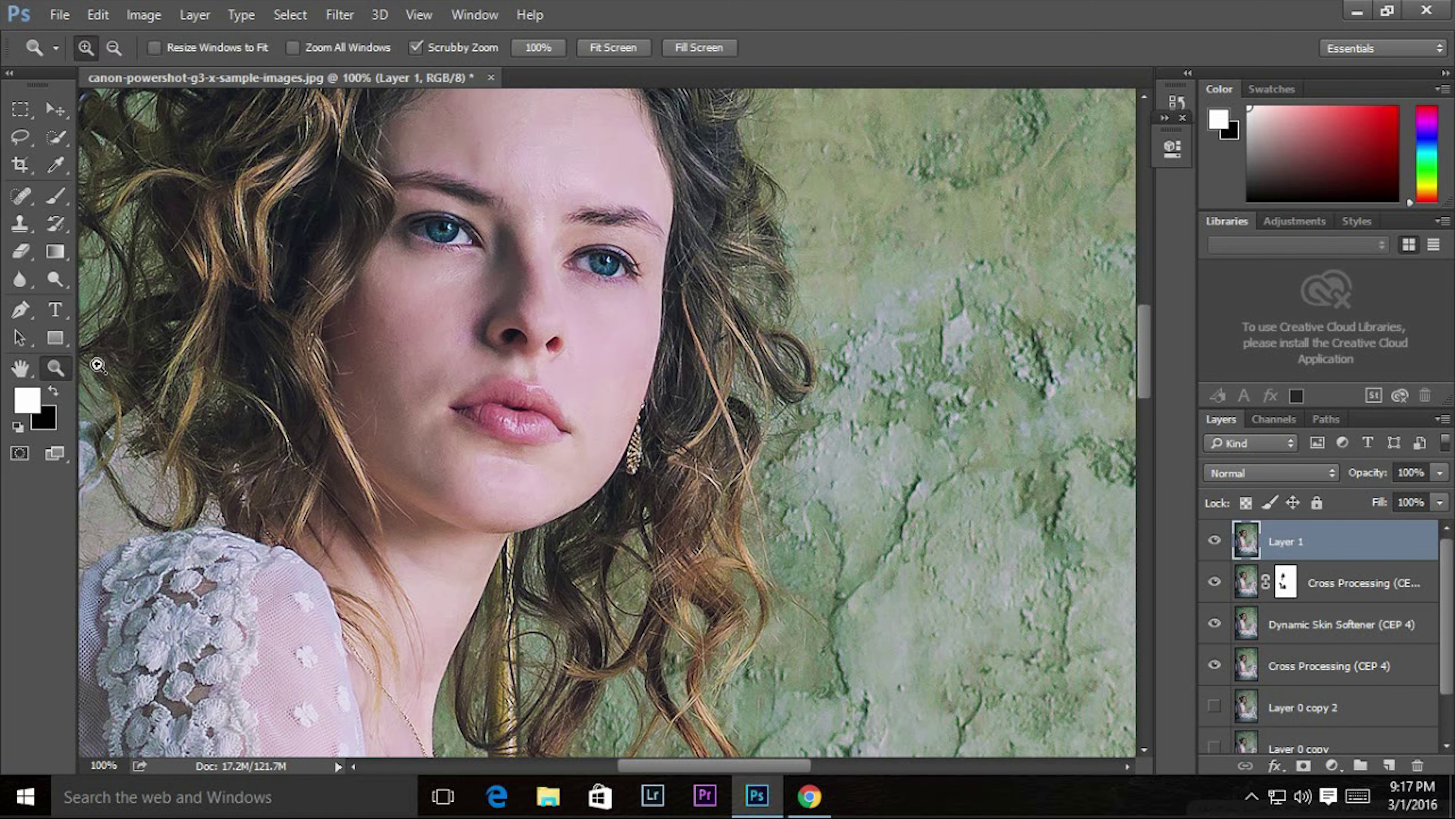
# Burn the lower lip darker with a small brush at low exposure.
pyautogui.click(56, 275)
pyautogui.rightClick(60, 281)
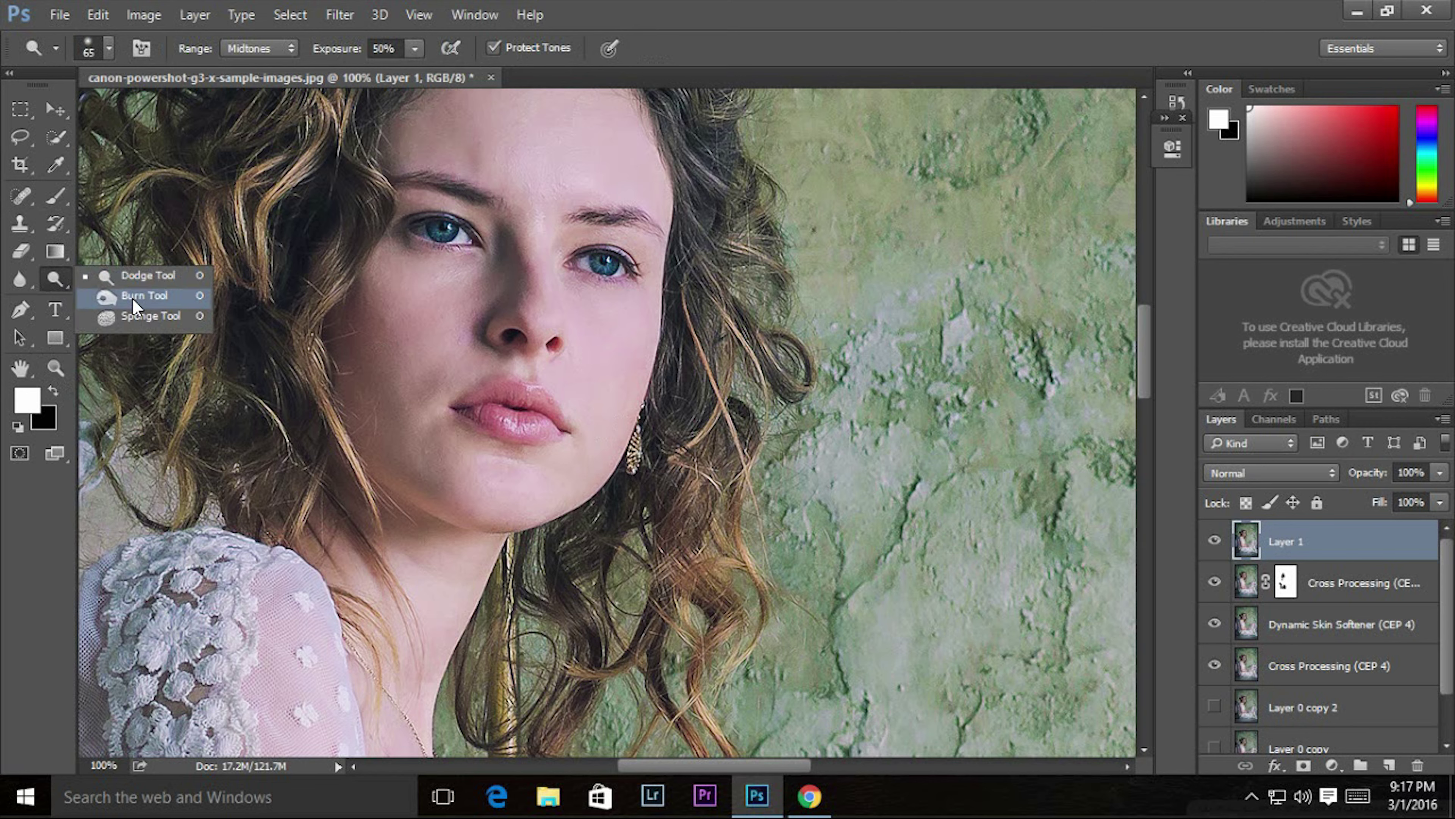
pyautogui.click(143, 295)
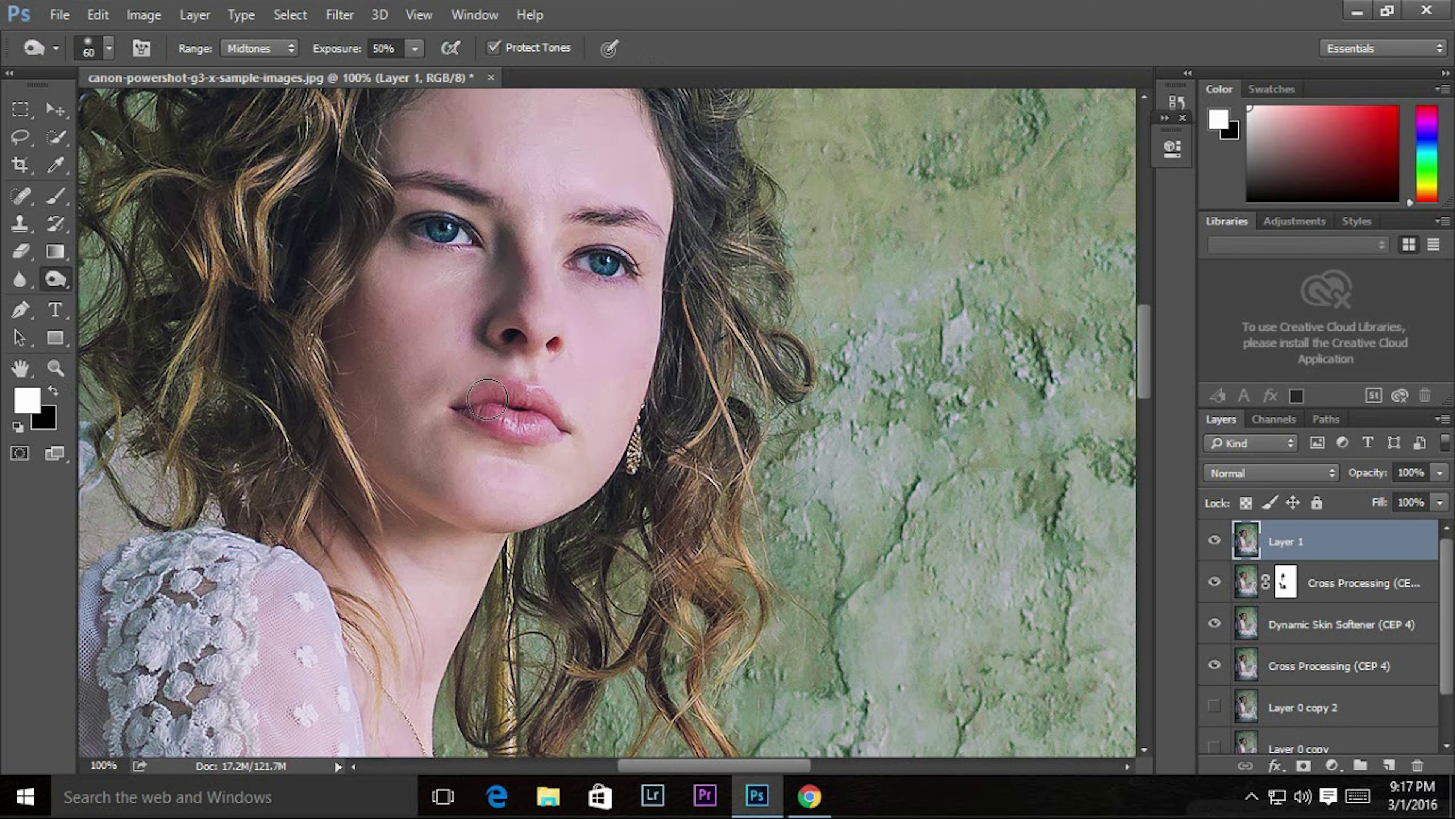
pyautogui.press('[')
pyautogui.press('[')
pyautogui.press('[')
pyautogui.moveTo(484, 411); pyautogui.dragTo(520, 412)
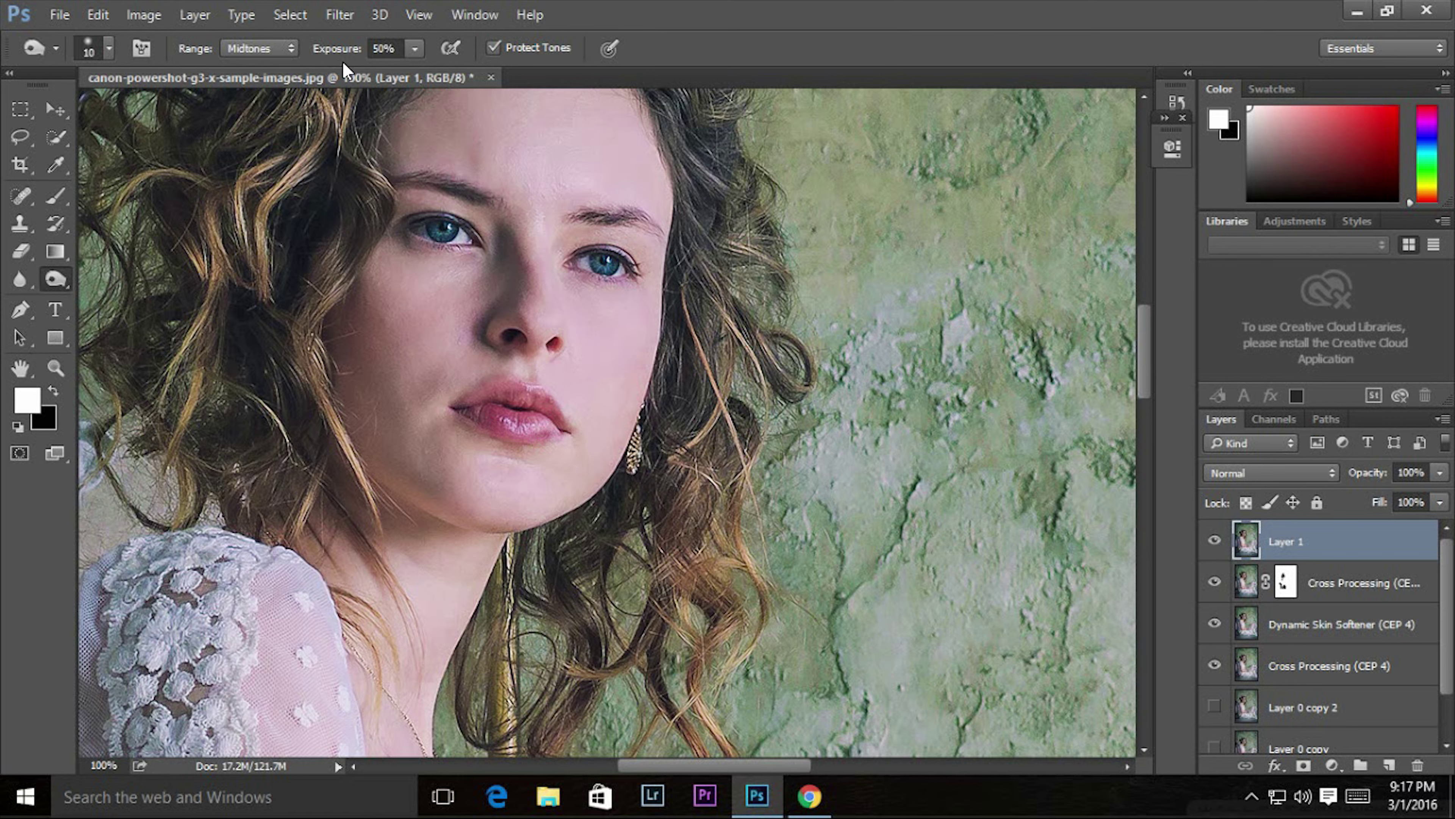
pyautogui.moveTo(336, 49)
pyautogui.mouseDown()
pyautogui.moveTo(308, 51)
pyautogui.moveTo(364, 57)
pyautogui.mouseUp()
# Zoom to 100% around the lips and switch to the Sponge tool.
pyautogui.press('z')
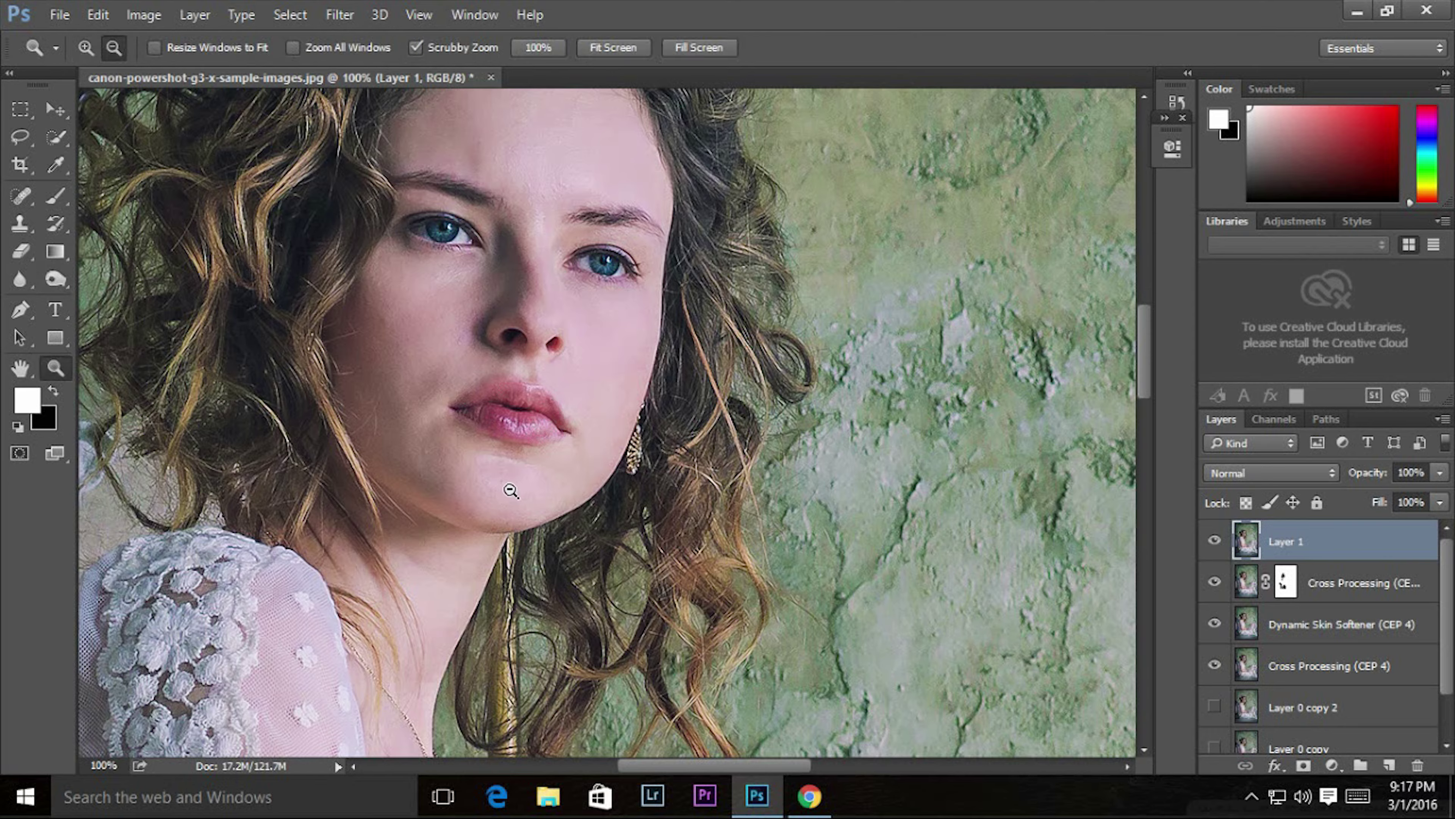
pyautogui.keyDown('alt'); pyautogui.click(510, 459); pyautogui.keyUp('alt')
pyautogui.keyDown('alt'); pyautogui.click(510, 476); pyautogui.keyUp('alt')
pyautogui.keyDown('alt'); pyautogui.click(527, 498); pyautogui.keyUp('alt')
pyautogui.keyDown('alt'); pyautogui.click(536, 514); pyautogui.keyUp('alt')
pyautogui.click(523, 475)
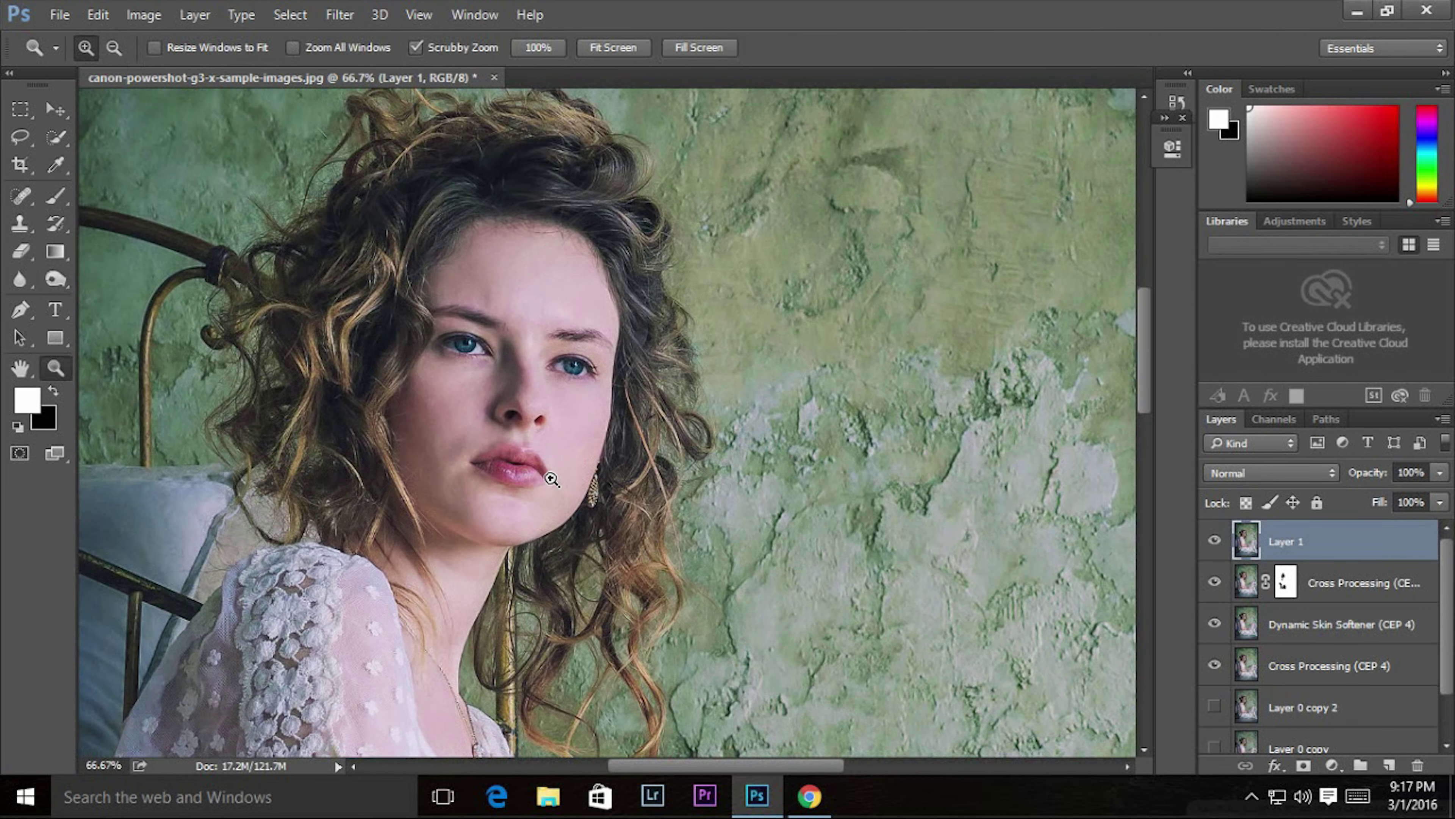
pyautogui.click(545, 475)
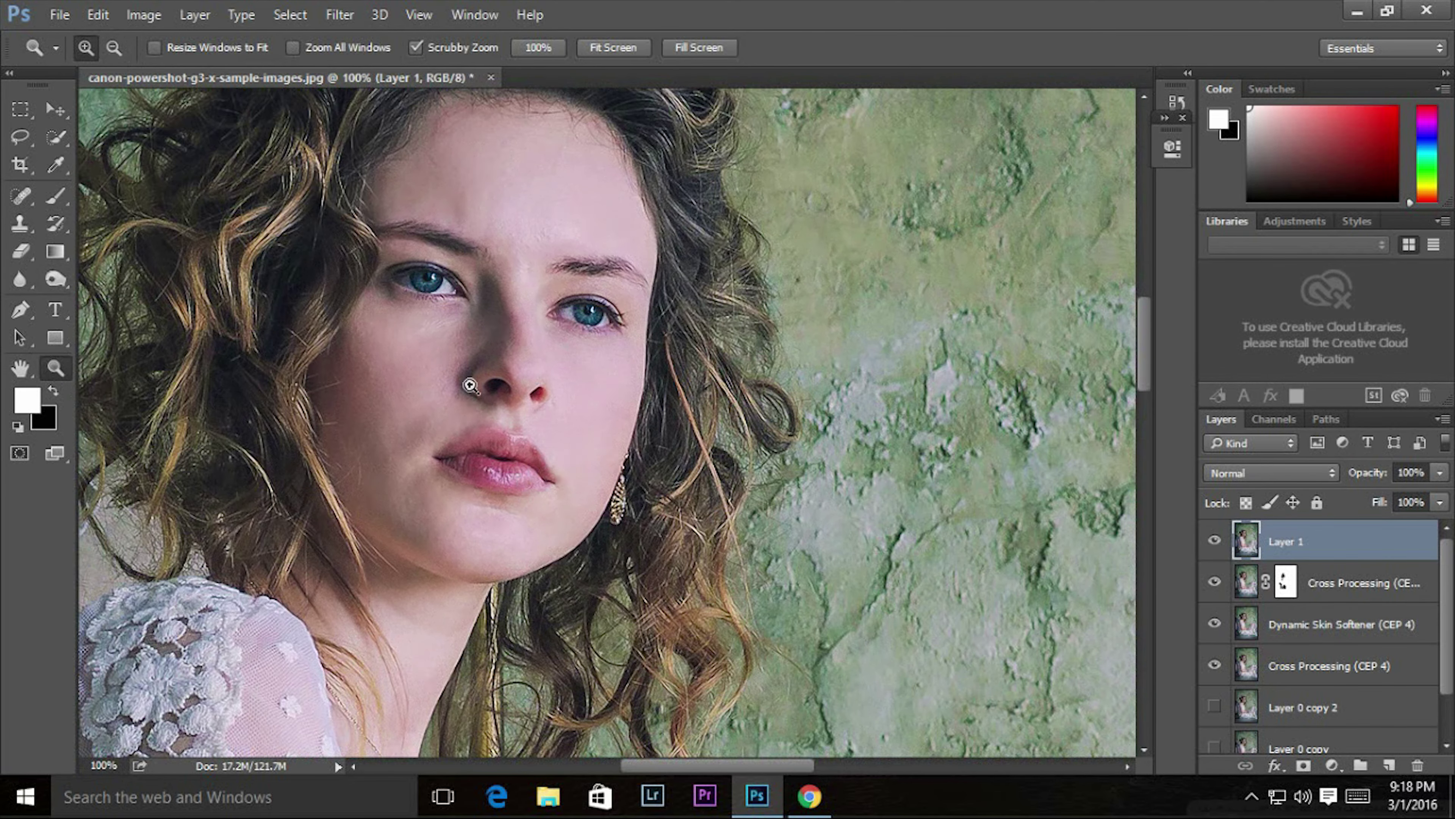
pyautogui.click(61, 282)
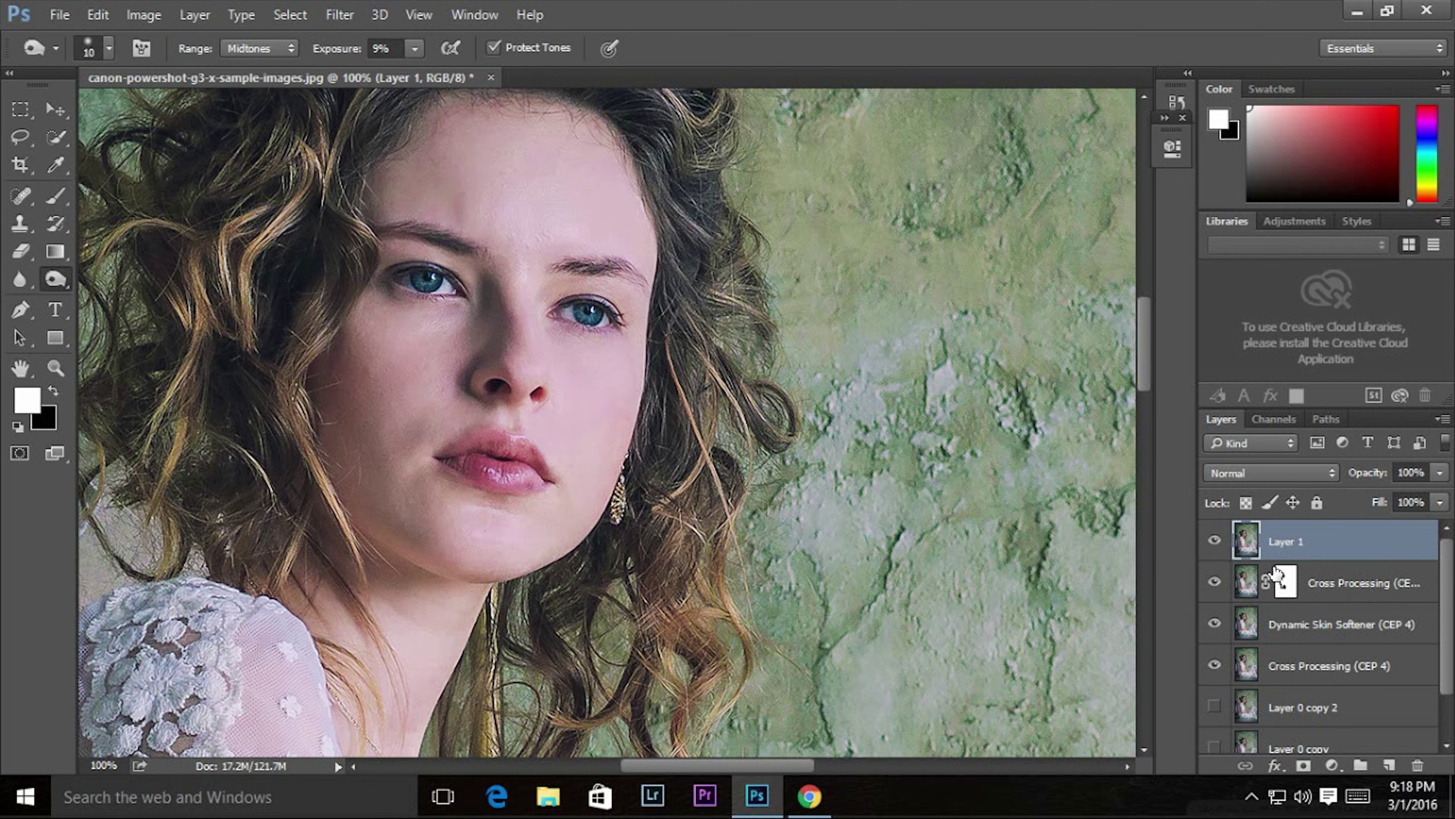
pyautogui.click(340, 14)
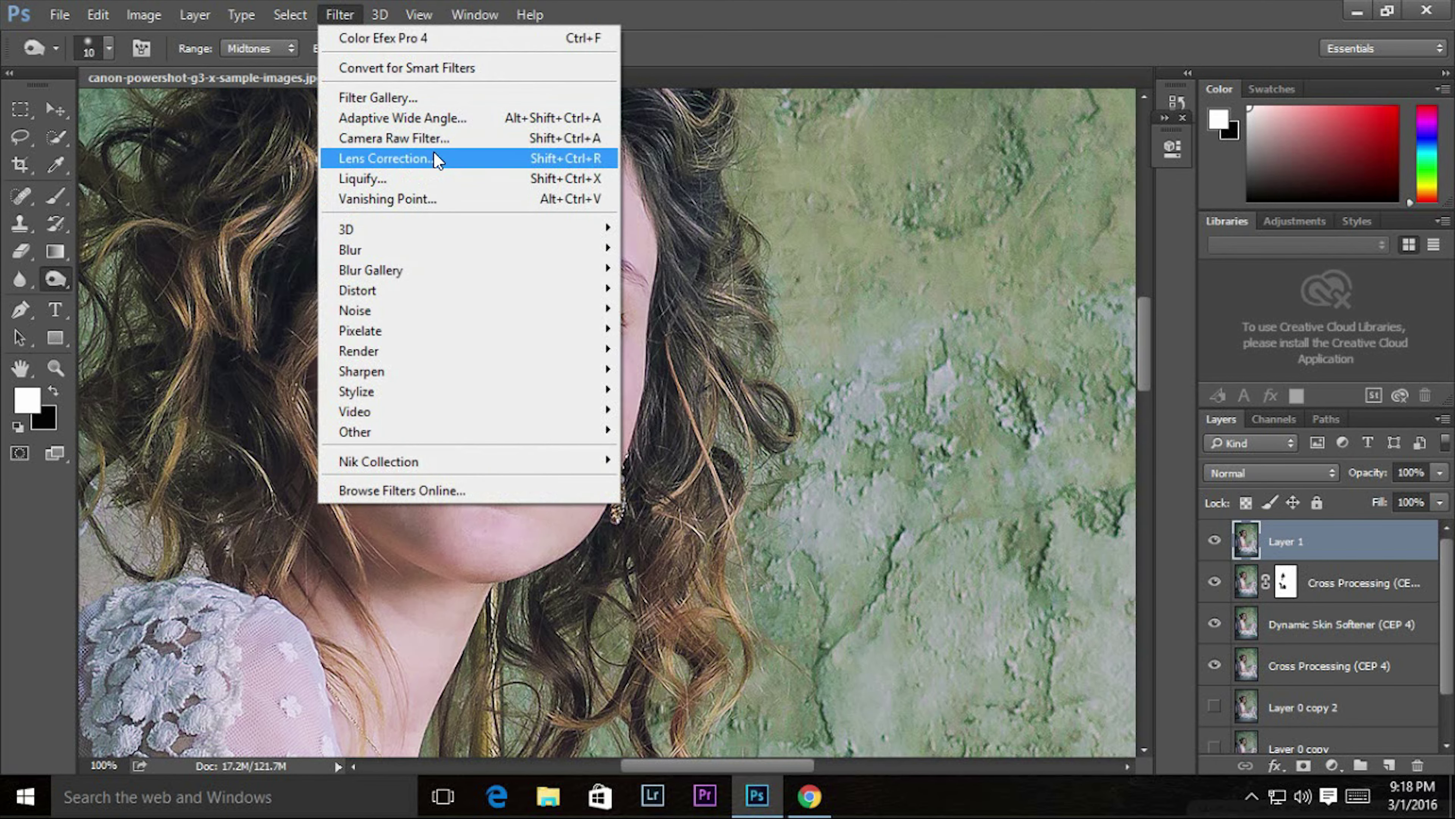
# Launch the Camera Raw Filter on Layer 1 and zoom the preview around the face.
pyautogui.click(458, 139)
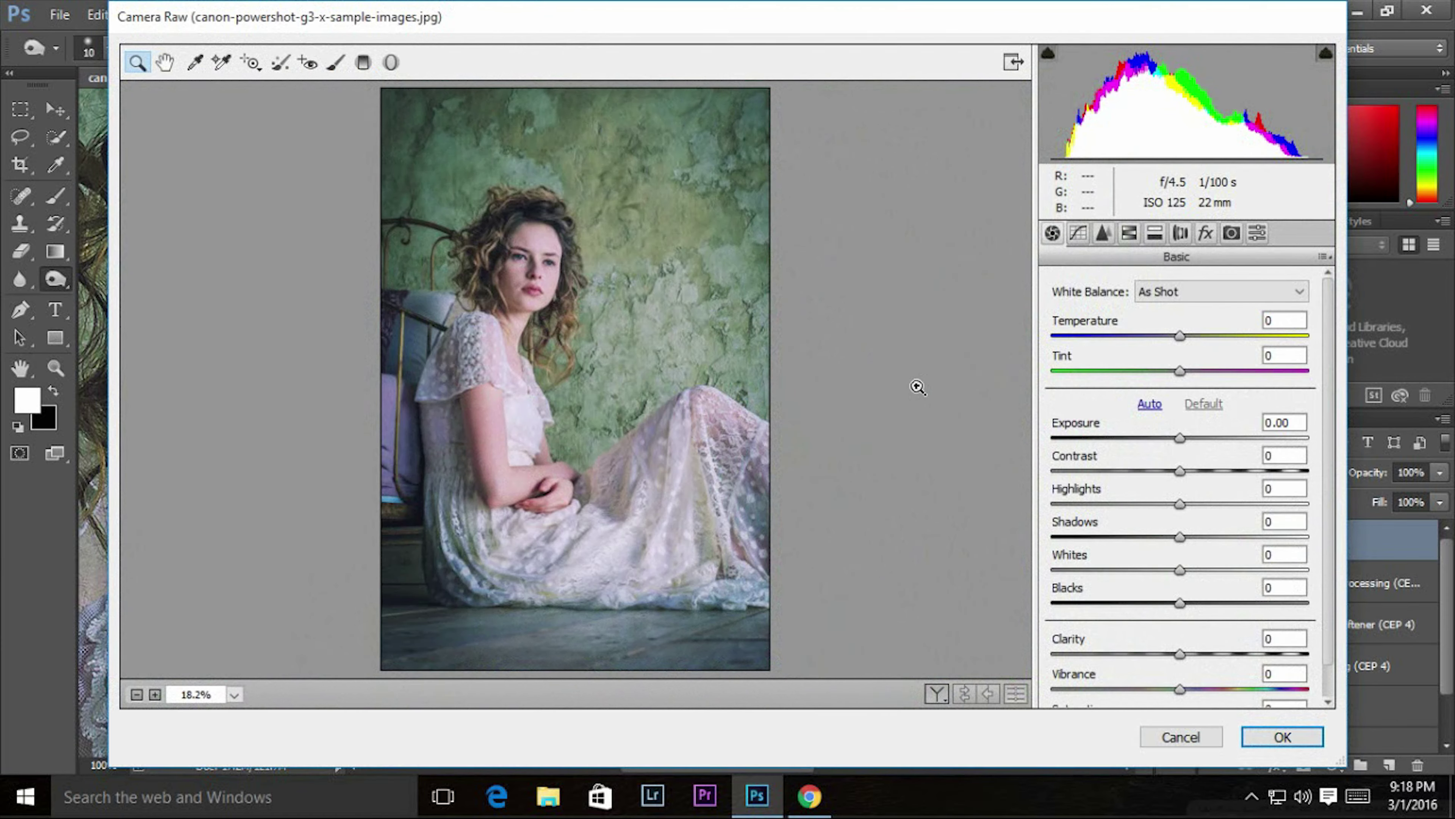
pyautogui.moveTo(530, 264); pyautogui.dragTo(555, 279)
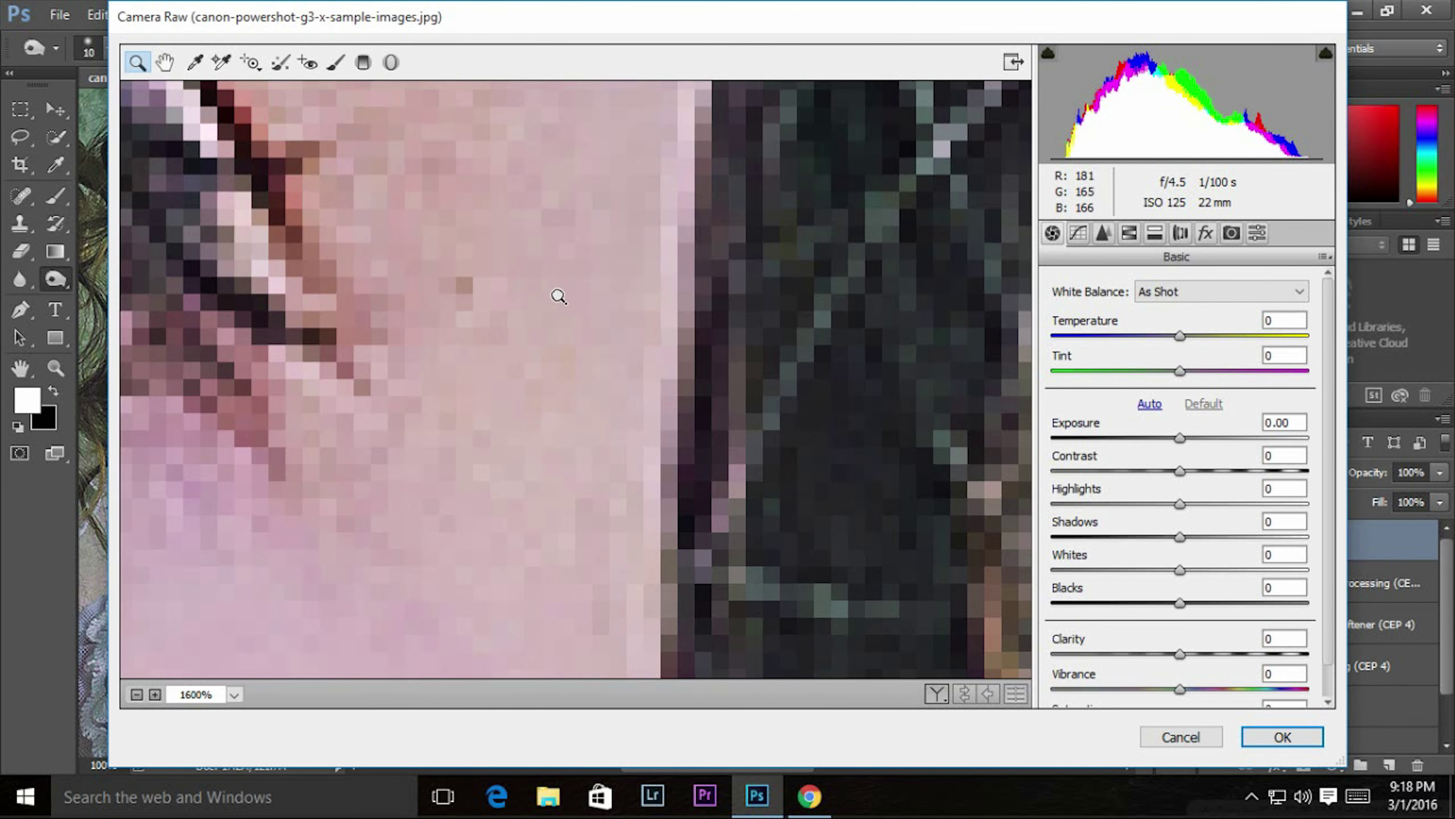
pyautogui.keyDown('alt'); pyautogui.click(582, 395); pyautogui.keyUp('alt')
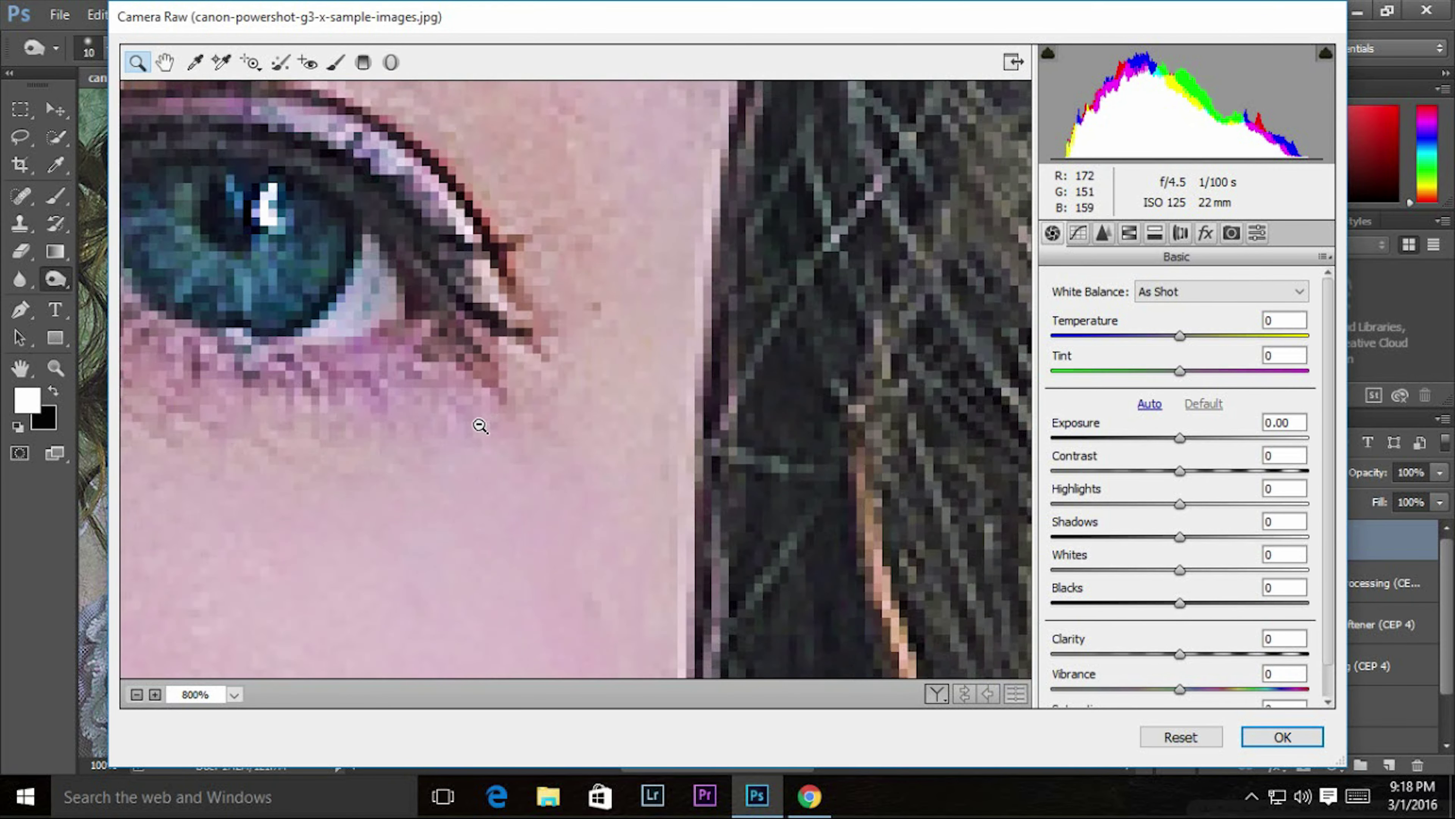
pyautogui.keyDown('alt'); pyautogui.click(480, 425); pyautogui.keyUp('alt')
pyautogui.keyDown('alt'); pyautogui.click(911, 297); pyautogui.keyUp('alt')
# In HSL Saturation, set Reds to about -6 and Oranges to +19.
pyautogui.click(1154, 235)
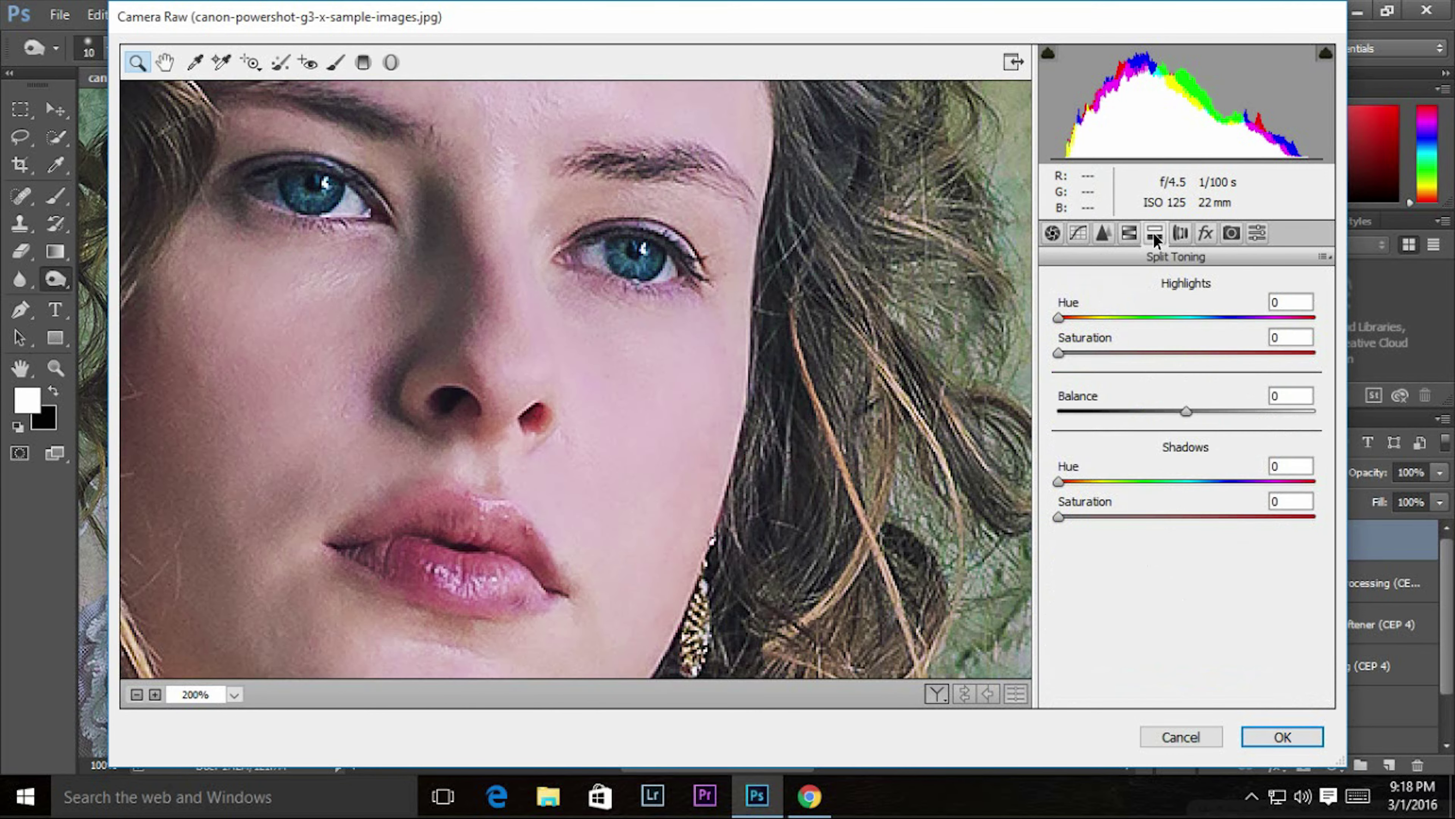
pyautogui.moveTo(1187, 387); pyautogui.dragTo(1155, 387)
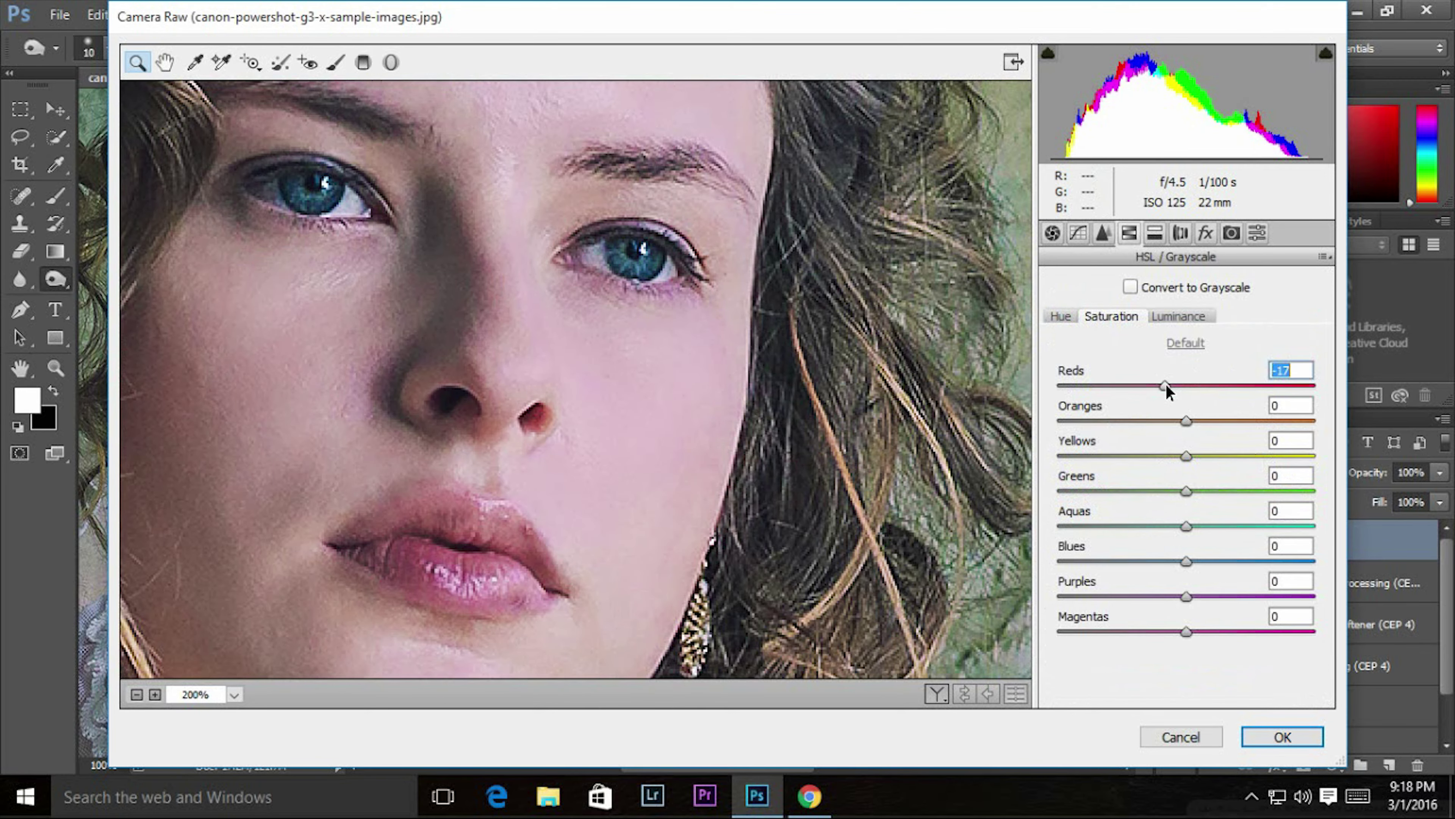
pyautogui.hotkey('ctrl', '0')
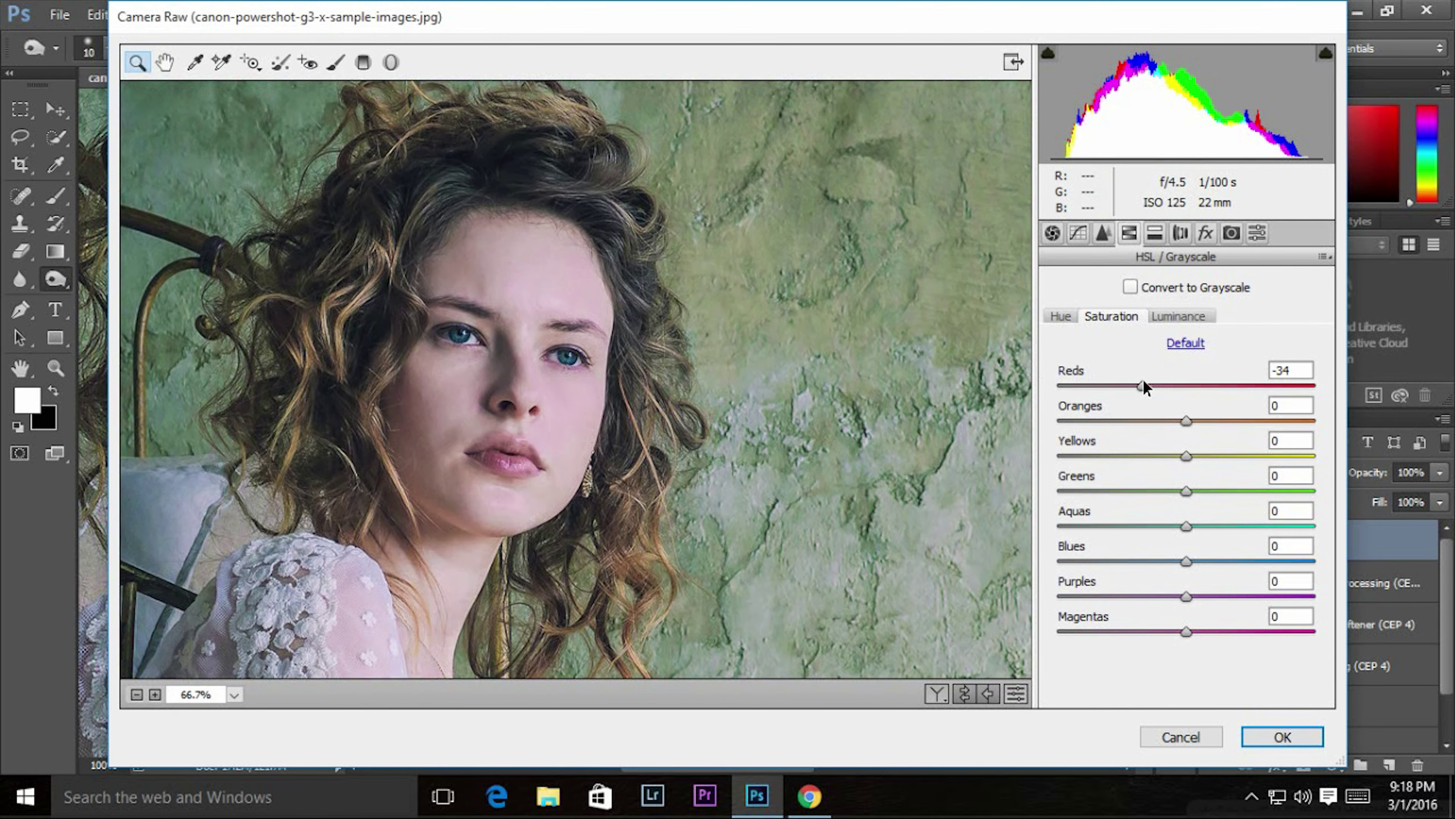
pyautogui.moveTo(1142, 386); pyautogui.dragTo(1178, 387)
pyautogui.hotkey('shift', 'Down')
pyautogui.click(1186, 317)
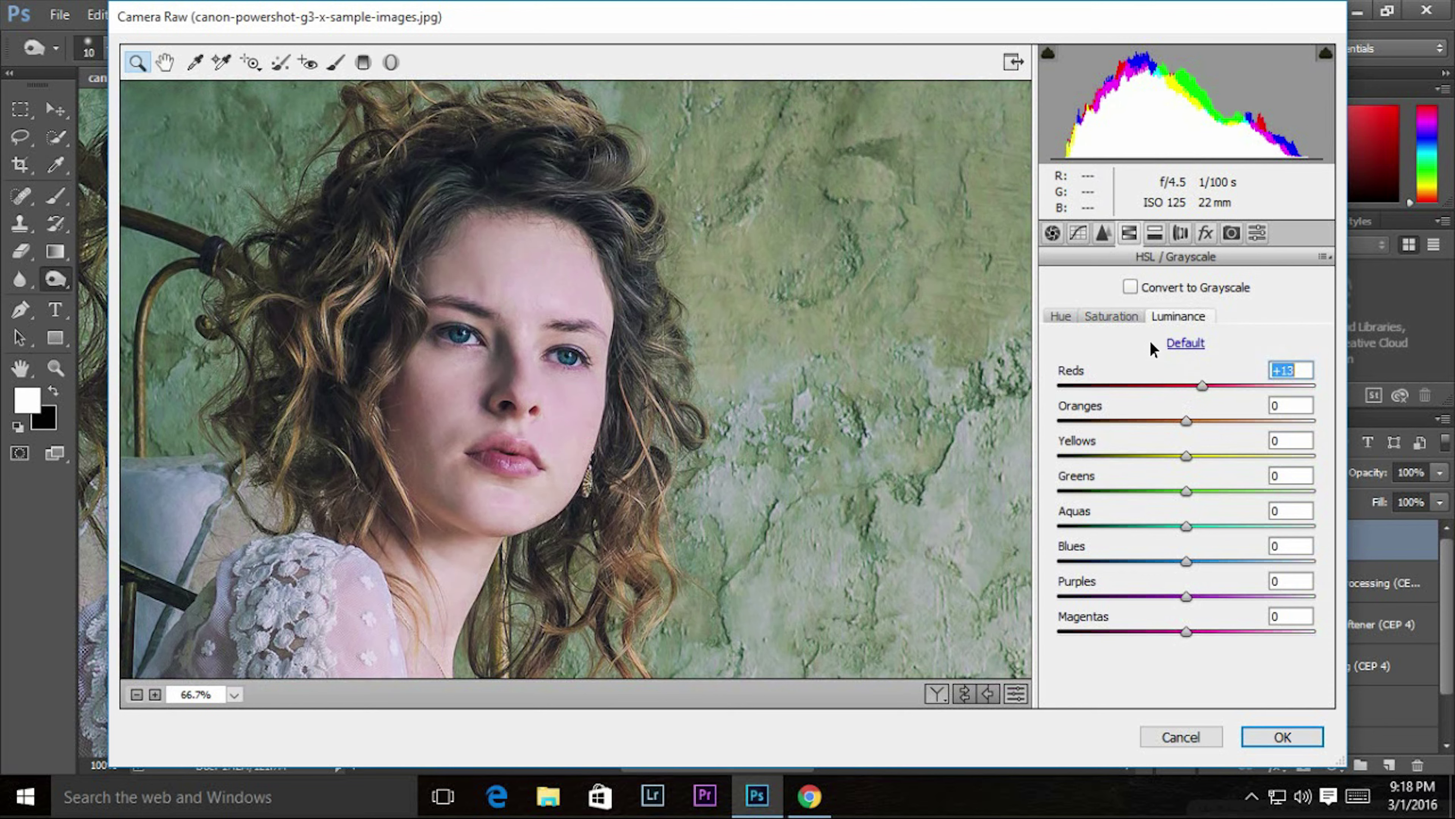
pyautogui.click(1121, 317)
pyautogui.moveTo(1167, 385); pyautogui.dragTo(1211, 421)
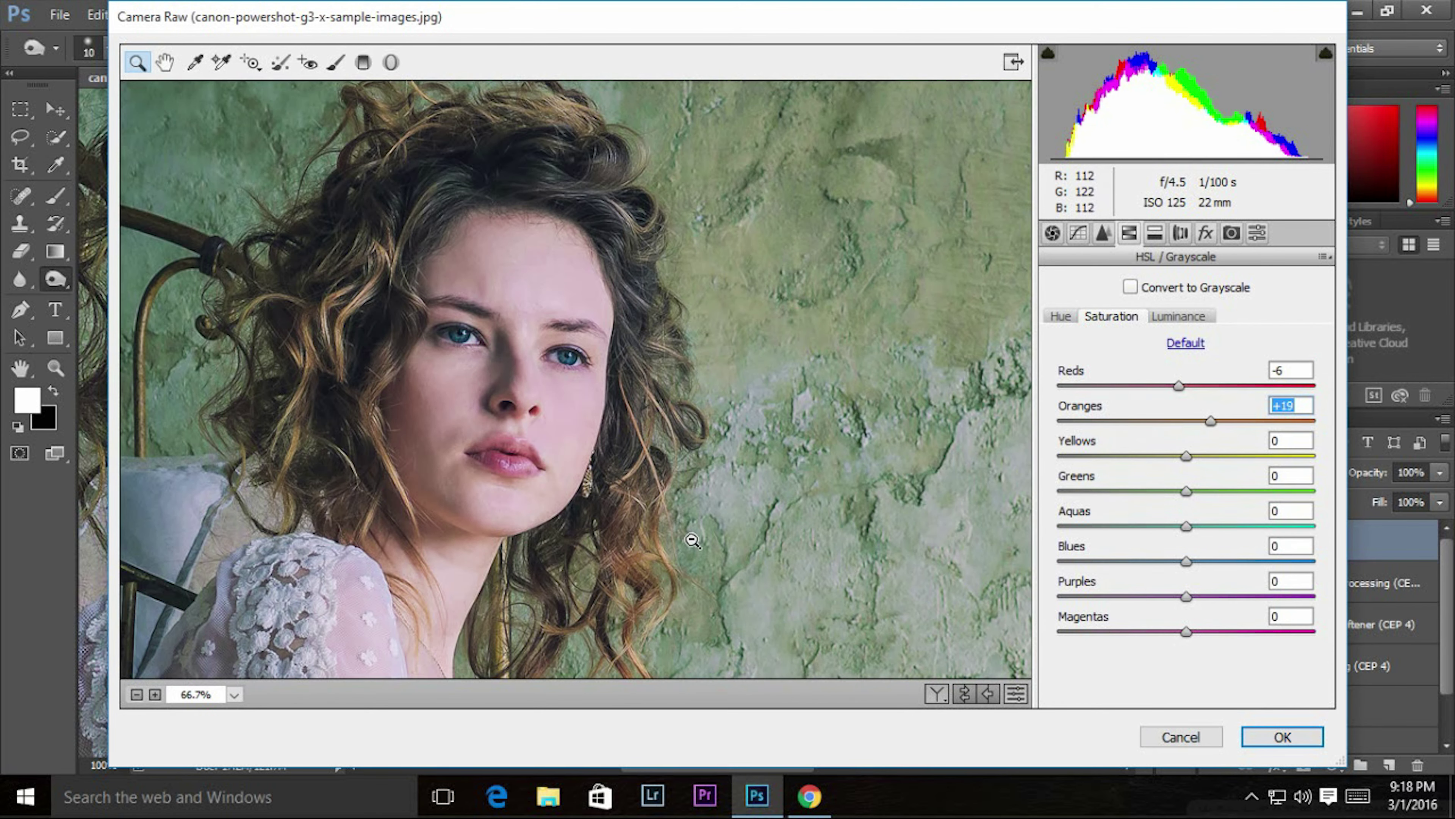
pyautogui.keyDown('alt'); pyautogui.click(692, 540); pyautogui.keyUp('alt')
# Apply the Camera Raw HSL changes and zoom out to show the whole photo.
pyautogui.click(1278, 736)
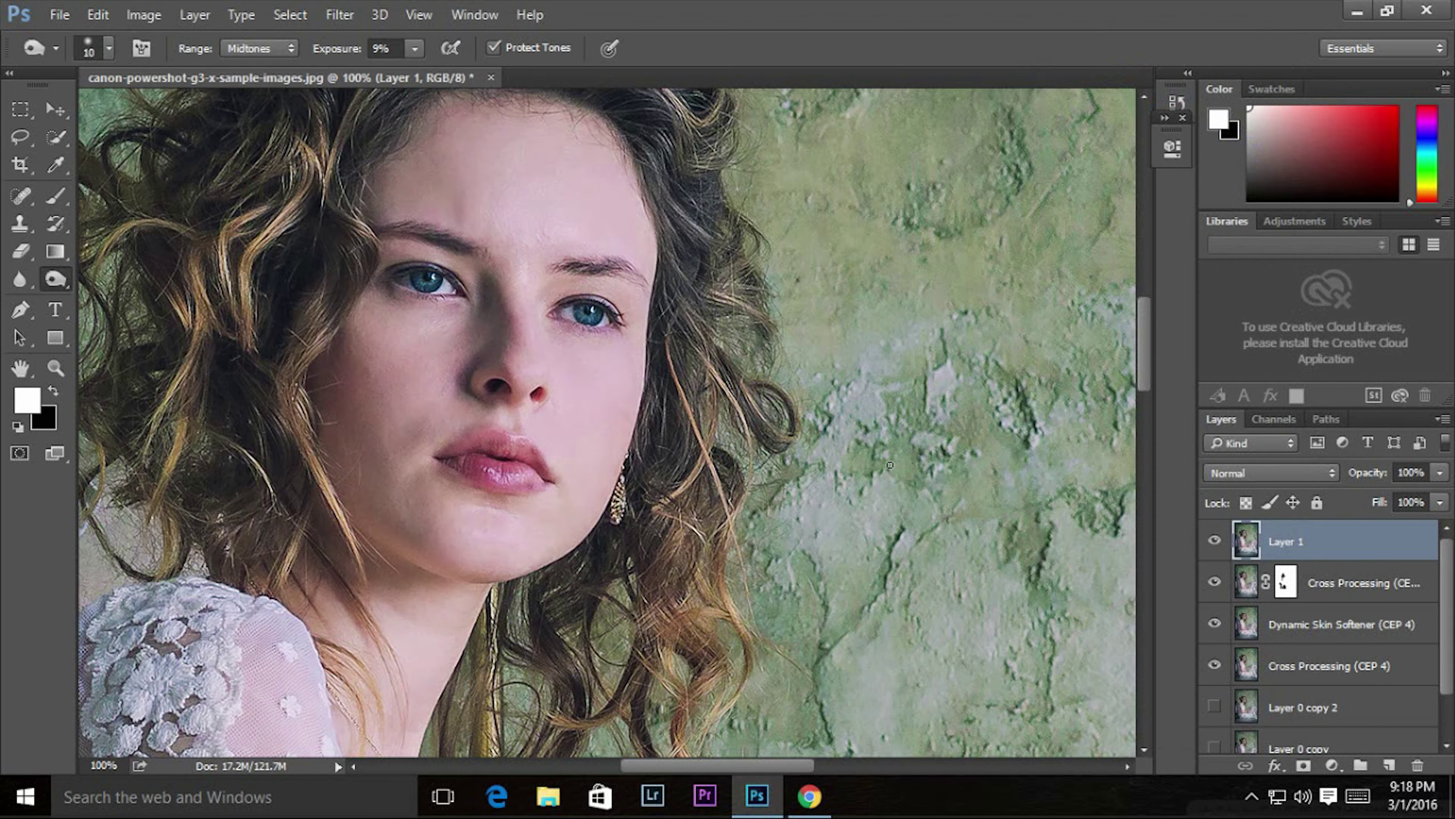
pyautogui.press('z')
pyautogui.keyDown('alt'); pyautogui.click(653, 573); pyautogui.keyUp('alt')
pyautogui.keyDown('alt'); pyautogui.click(665, 608); pyautogui.keyUp('alt')
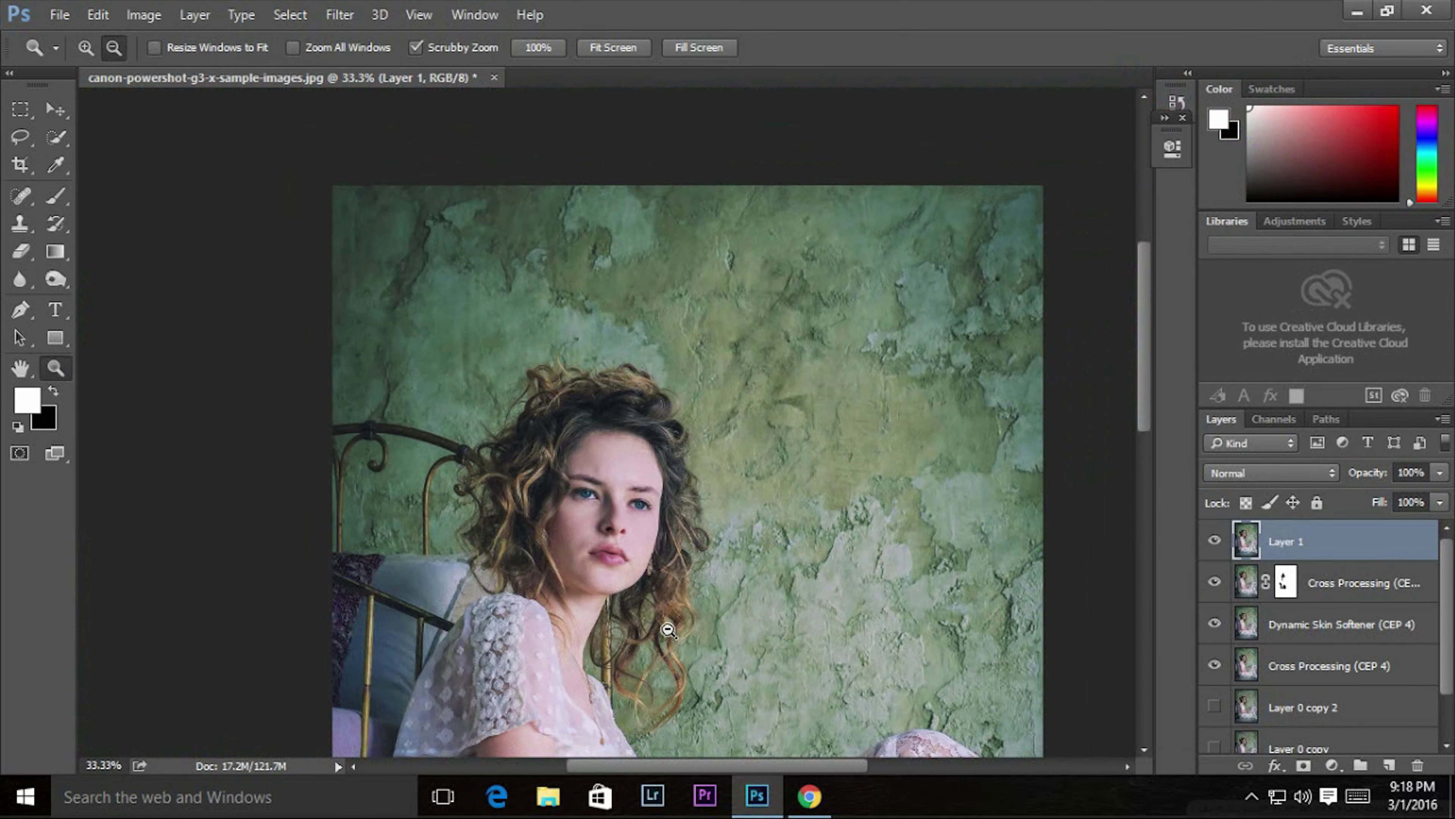
pyautogui.keyDown('alt'); pyautogui.click(668, 630); pyautogui.keyUp('alt')
pyautogui.keyDown('alt'); pyautogui.click(681, 656); pyautogui.keyUp('alt')
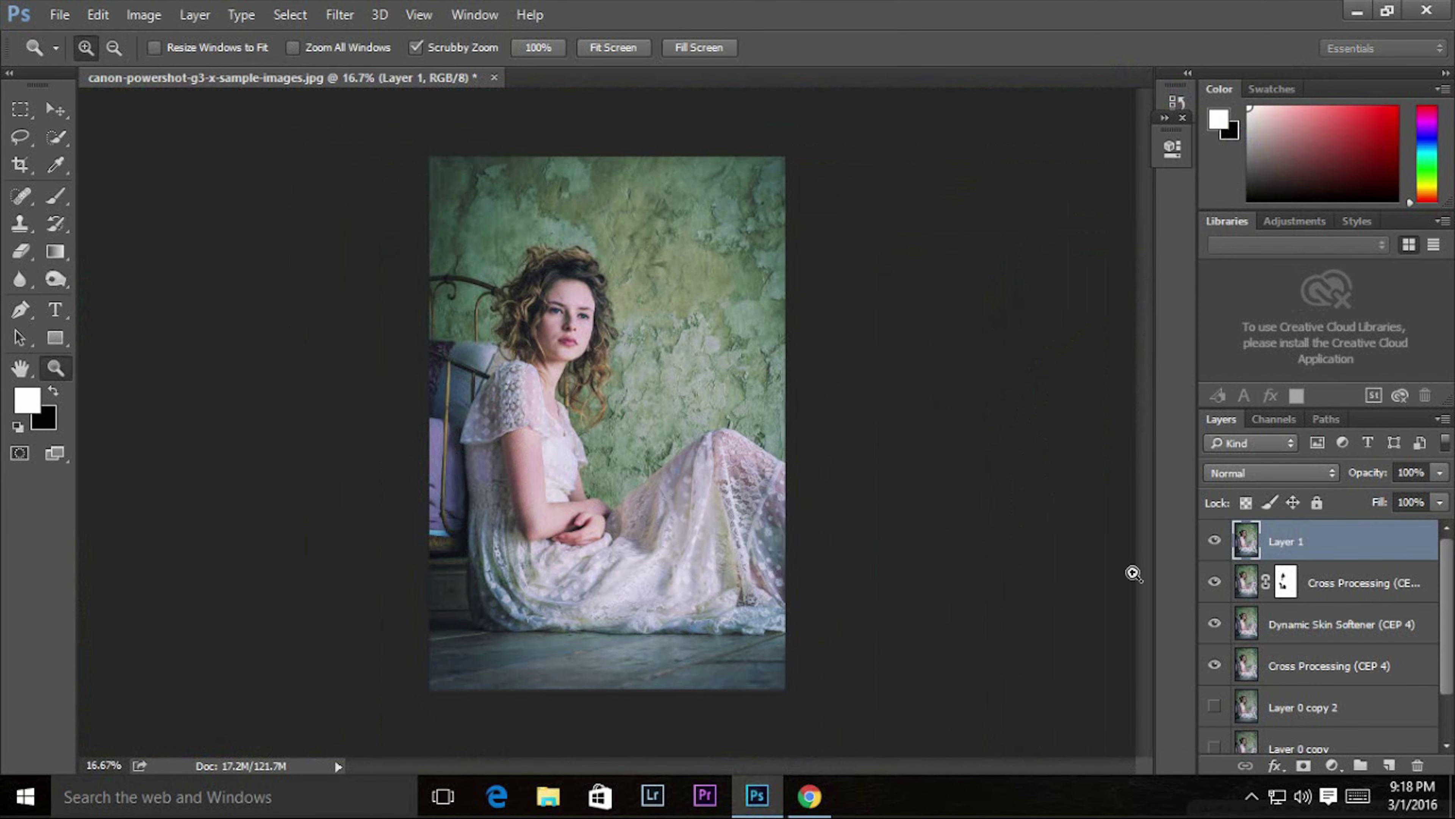
# Hide the effect layers beneath Layer 1, toggle it to compare, and relaunch Camera Raw Filter.
pyautogui.moveTo(1214, 581); pyautogui.dragTo(1215, 665)
pyautogui.scroll(-1, 1437, 597)
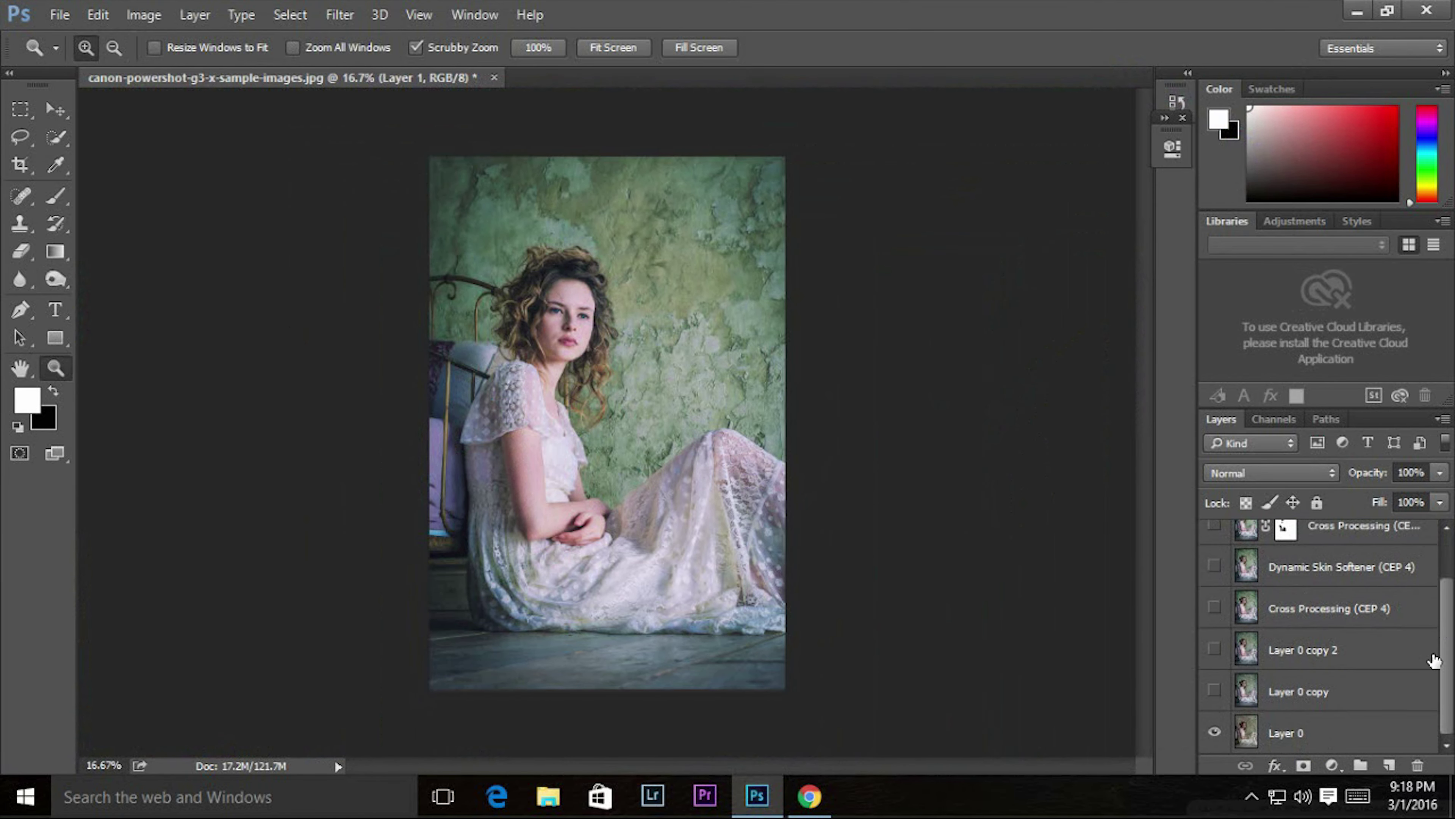
pyautogui.scroll(1, 1403, 574)
pyautogui.click(1213, 541)
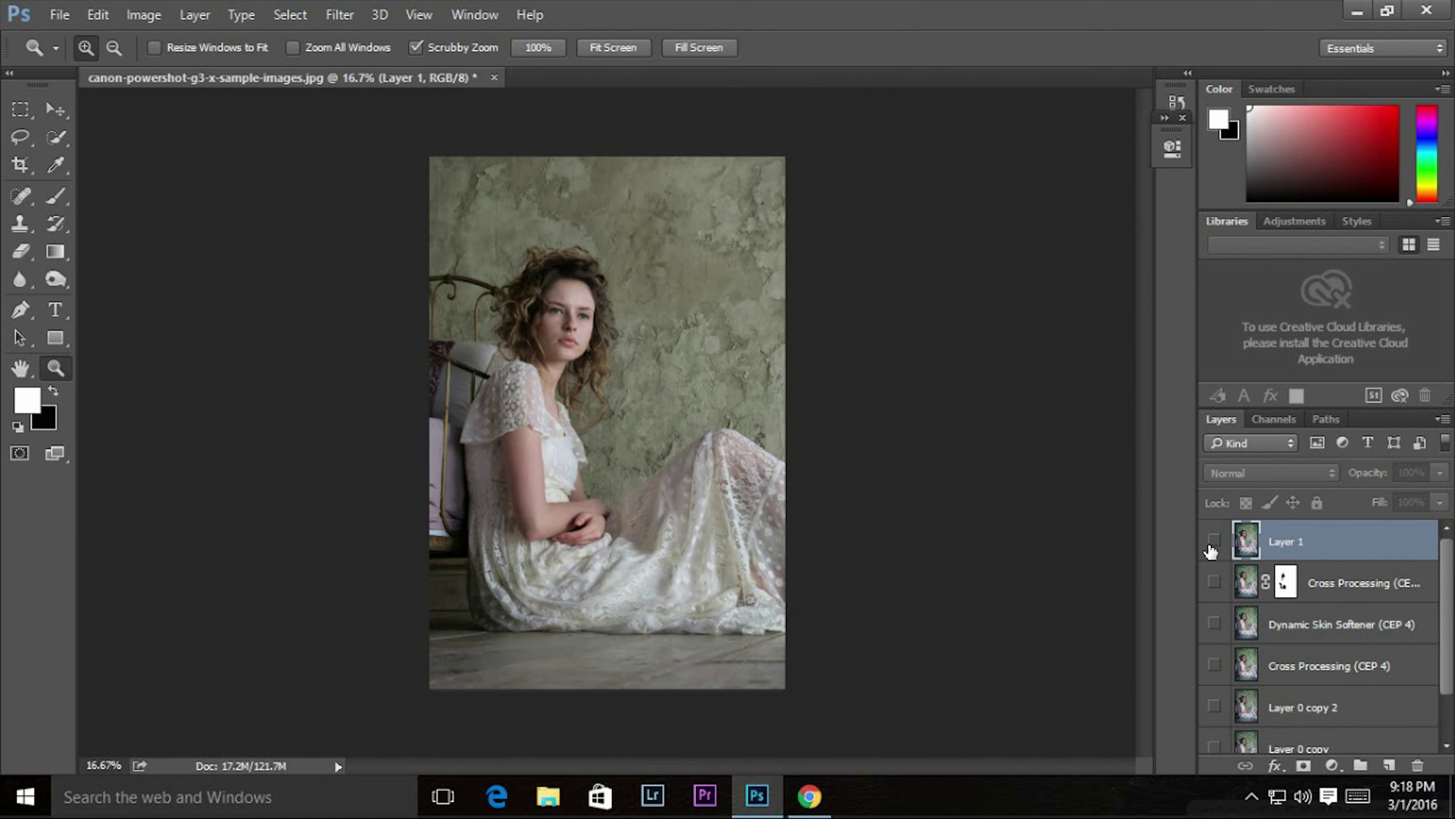
pyautogui.click(581, 321)
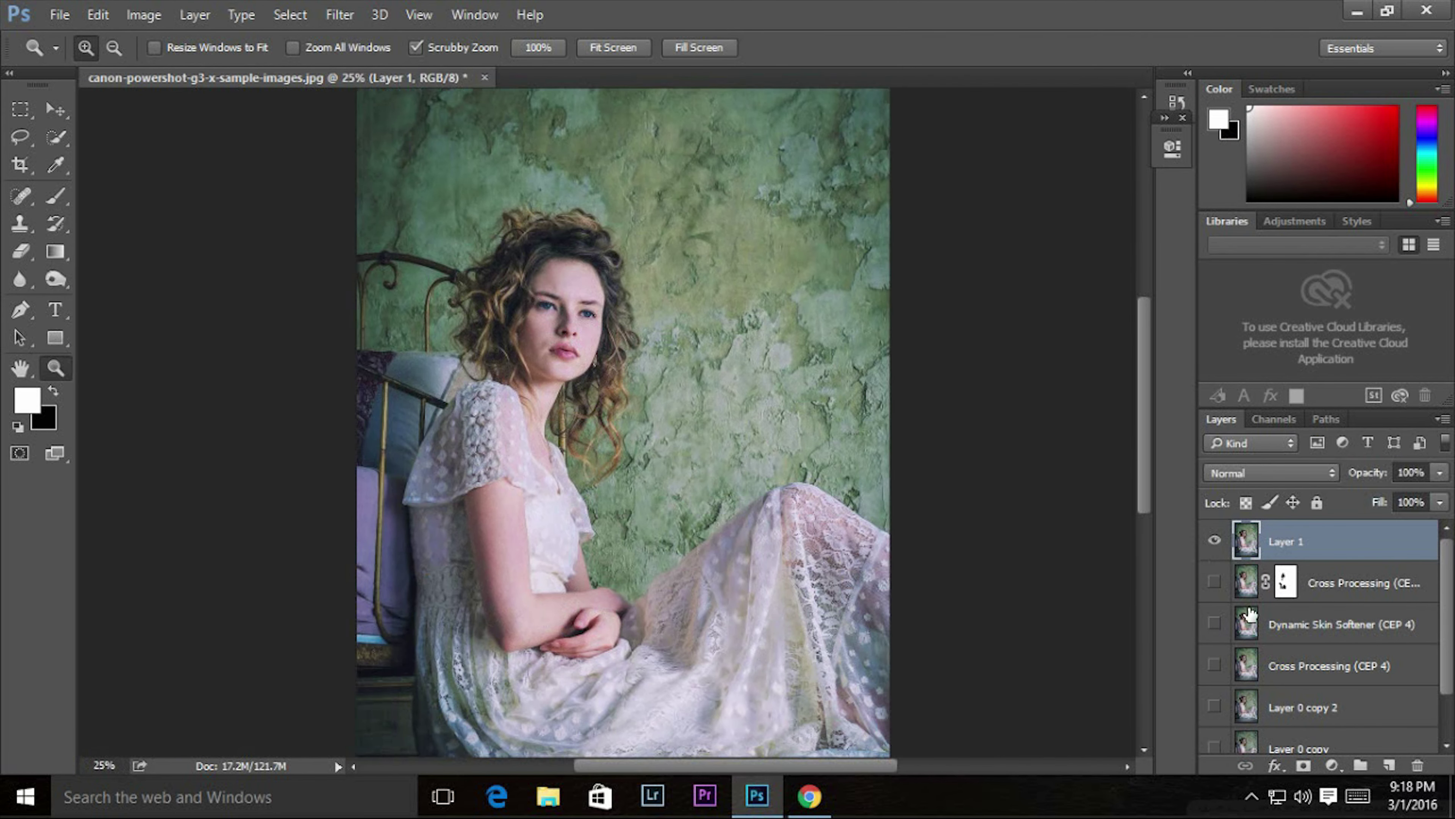
pyautogui.click(1214, 541)
pyautogui.click(1215, 542)
pyautogui.click(1215, 542)
pyautogui.click(1222, 544)
pyautogui.click(340, 14)
pyautogui.click(392, 138)
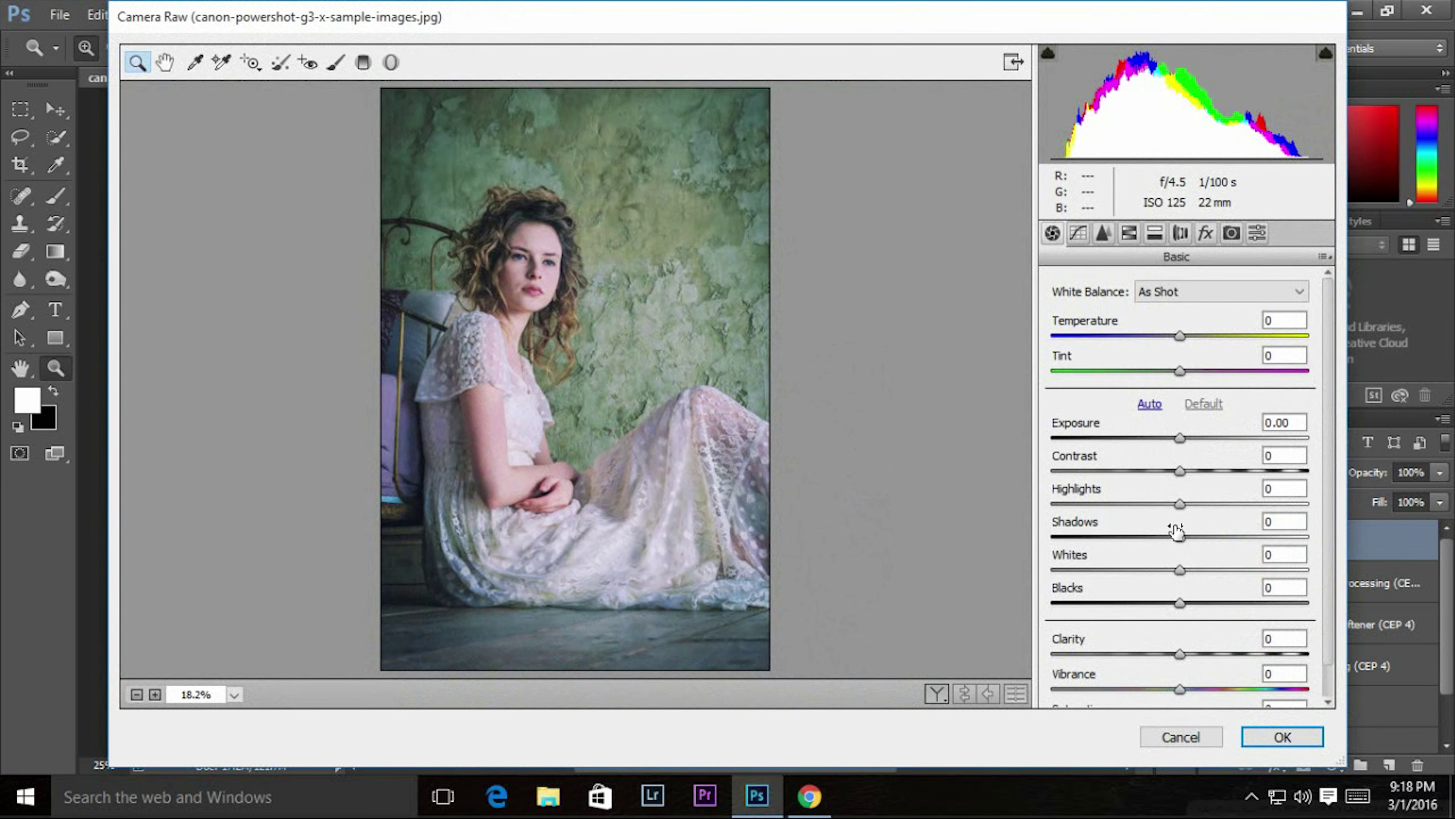
# In the Basic panel, settle on Exposure -0.05, Highlights -6, Shadows +43, Whites +26, and apply.
pyautogui.moveTo(1140, 504)
pyautogui.mouseDown()
pyautogui.moveTo(1107, 504)
pyautogui.moveTo(1144, 505)
pyautogui.mouseUp()
pyautogui.moveTo(1179, 571); pyautogui.dragTo(1197, 571)
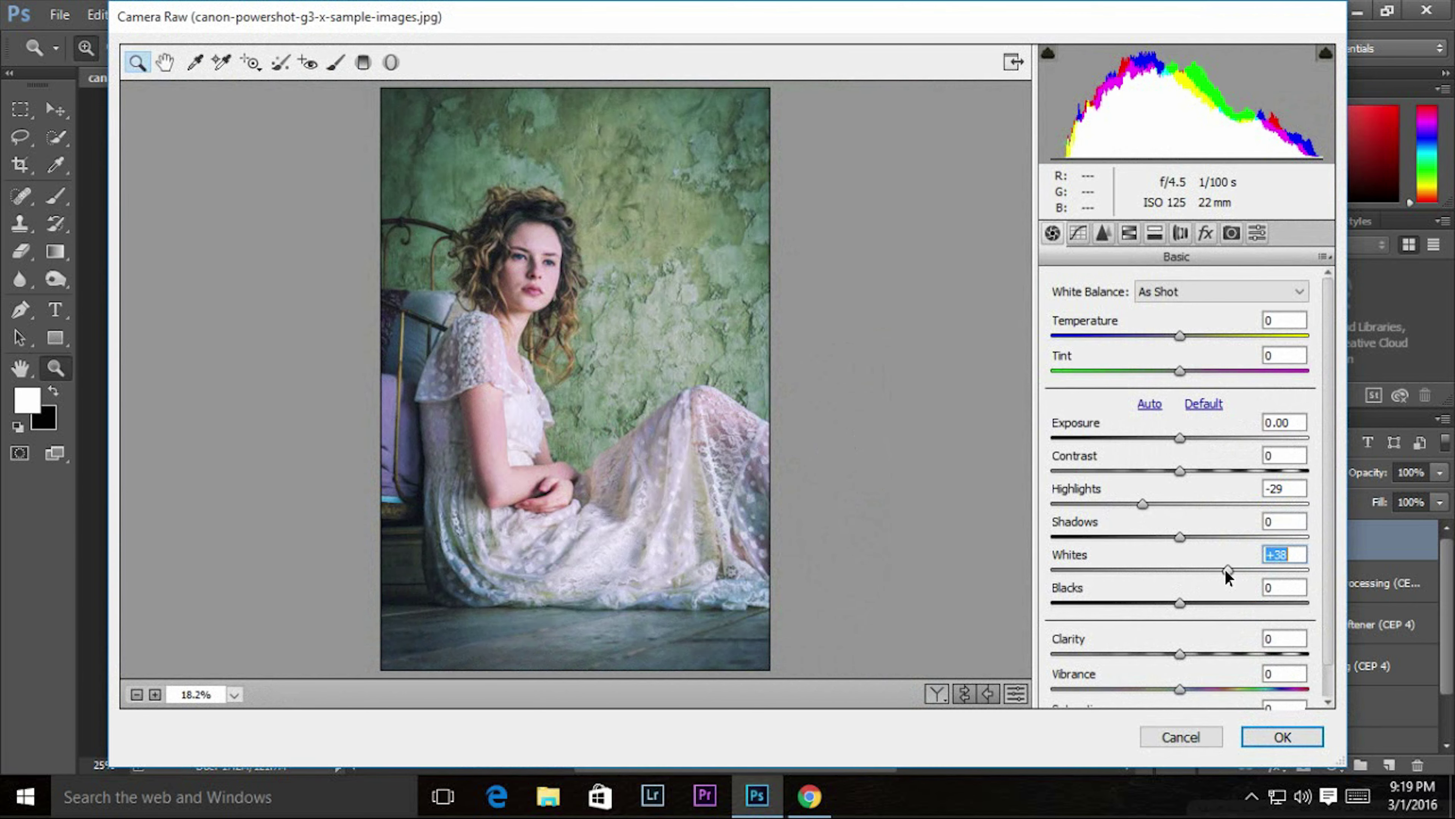
pyautogui.moveTo(1142, 504); pyautogui.dragTo(1178, 537)
pyautogui.moveTo(1179, 439); pyautogui.dragTo(1179, 439)
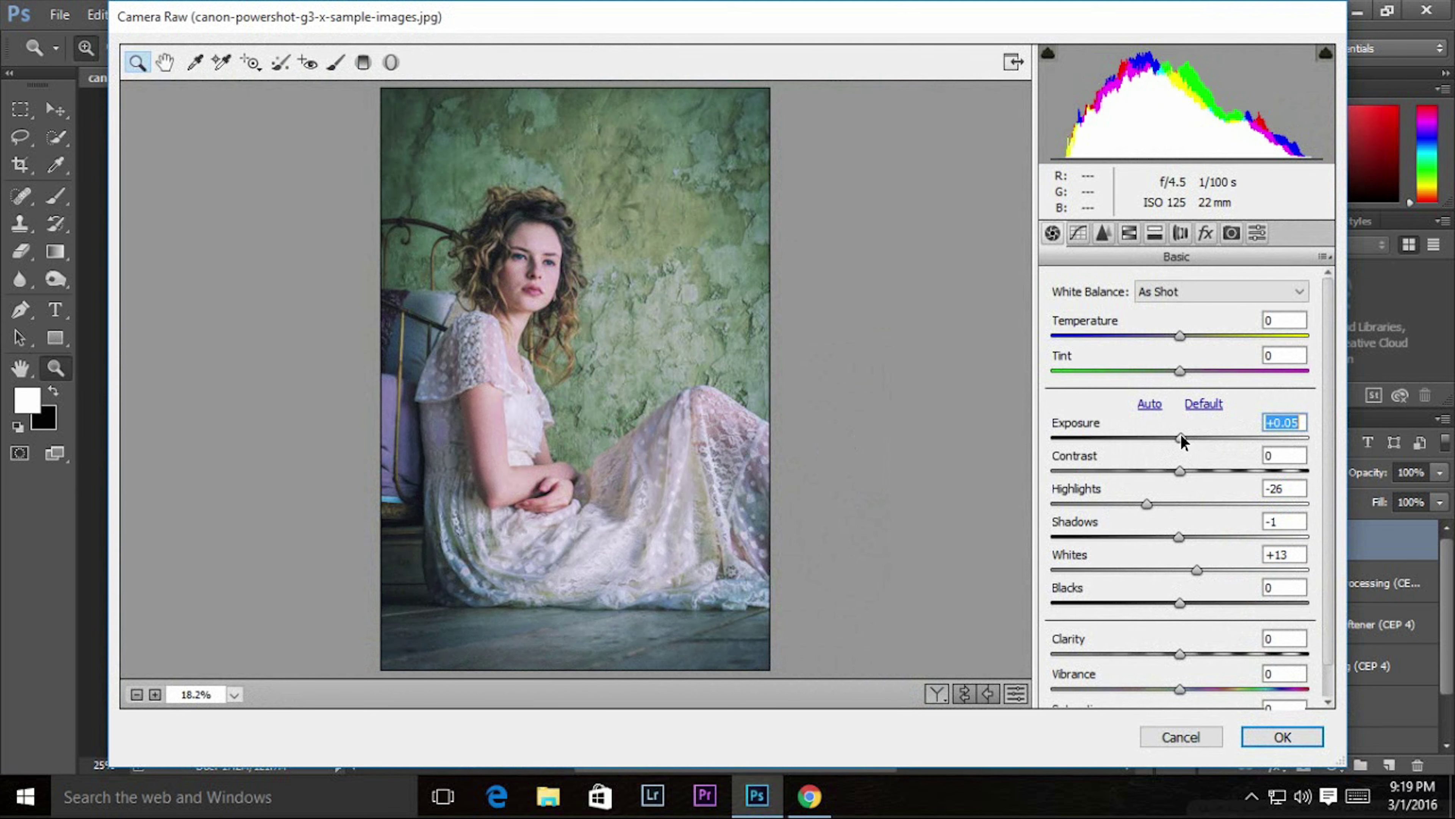
pyautogui.moveTo(1178, 537); pyautogui.dragTo(1235, 537)
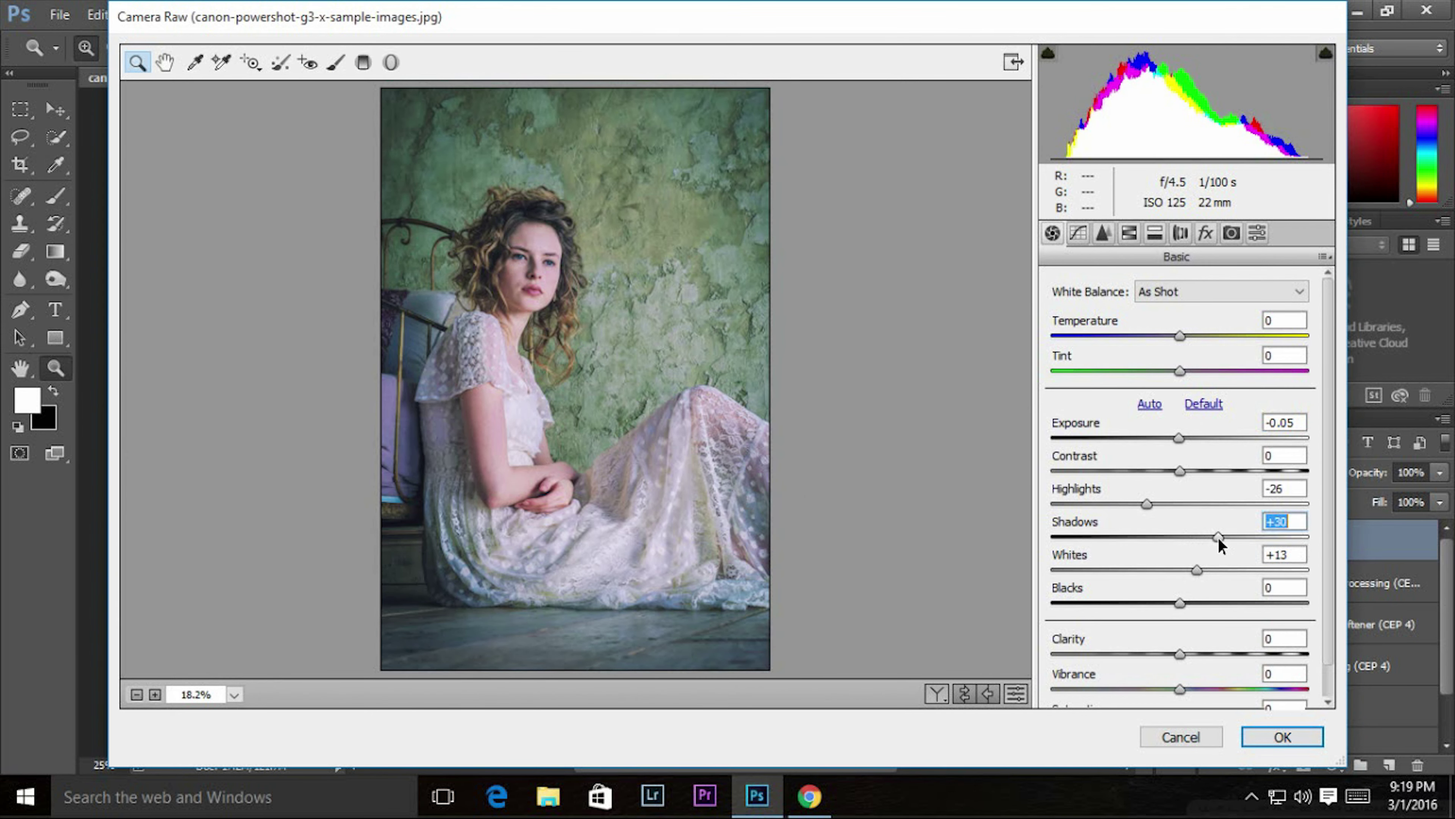
pyautogui.moveTo(1148, 503); pyautogui.dragTo(1172, 503)
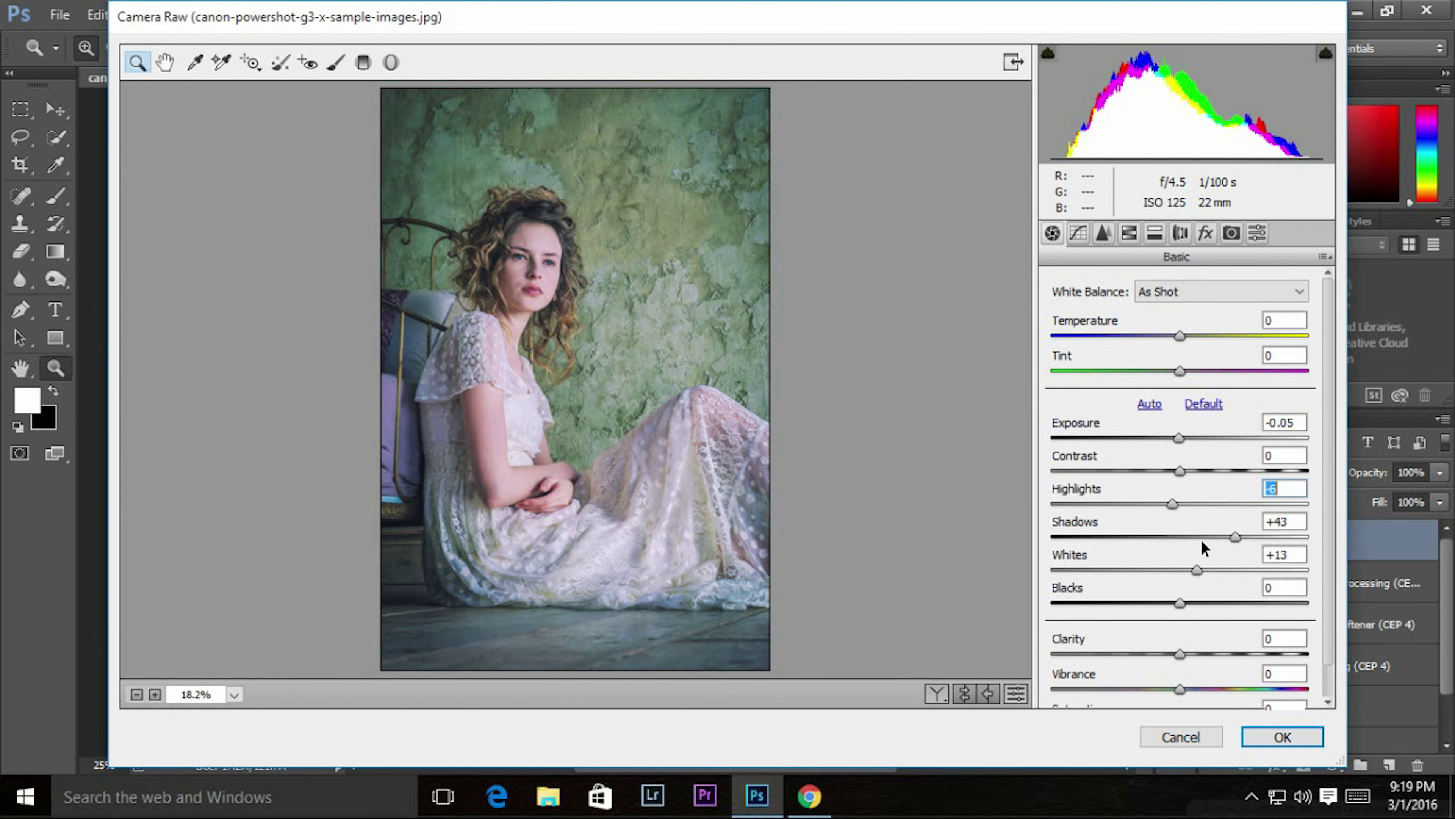
pyautogui.moveTo(1196, 569); pyautogui.dragTo(1213, 569)
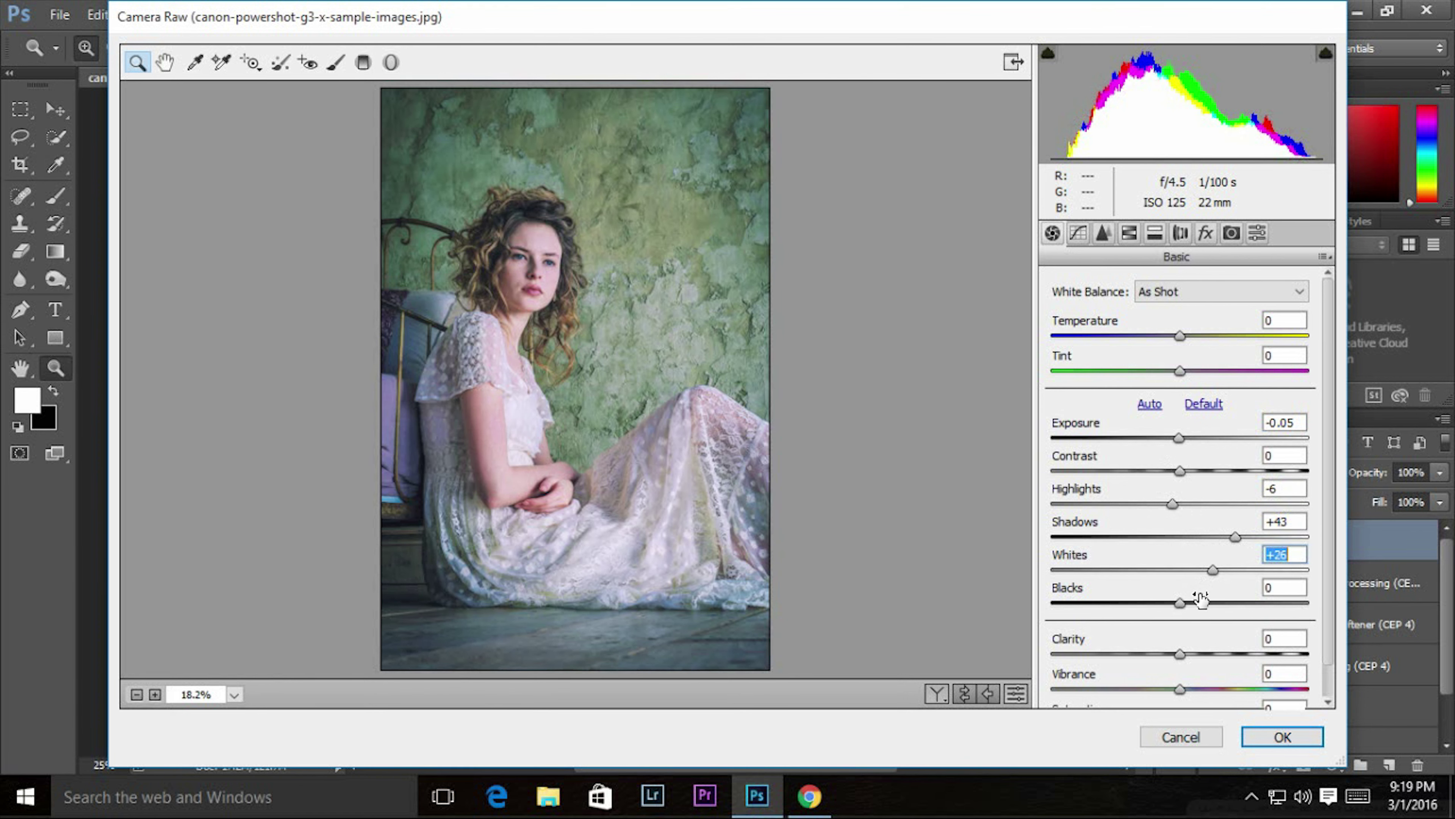
pyautogui.click(1267, 743)
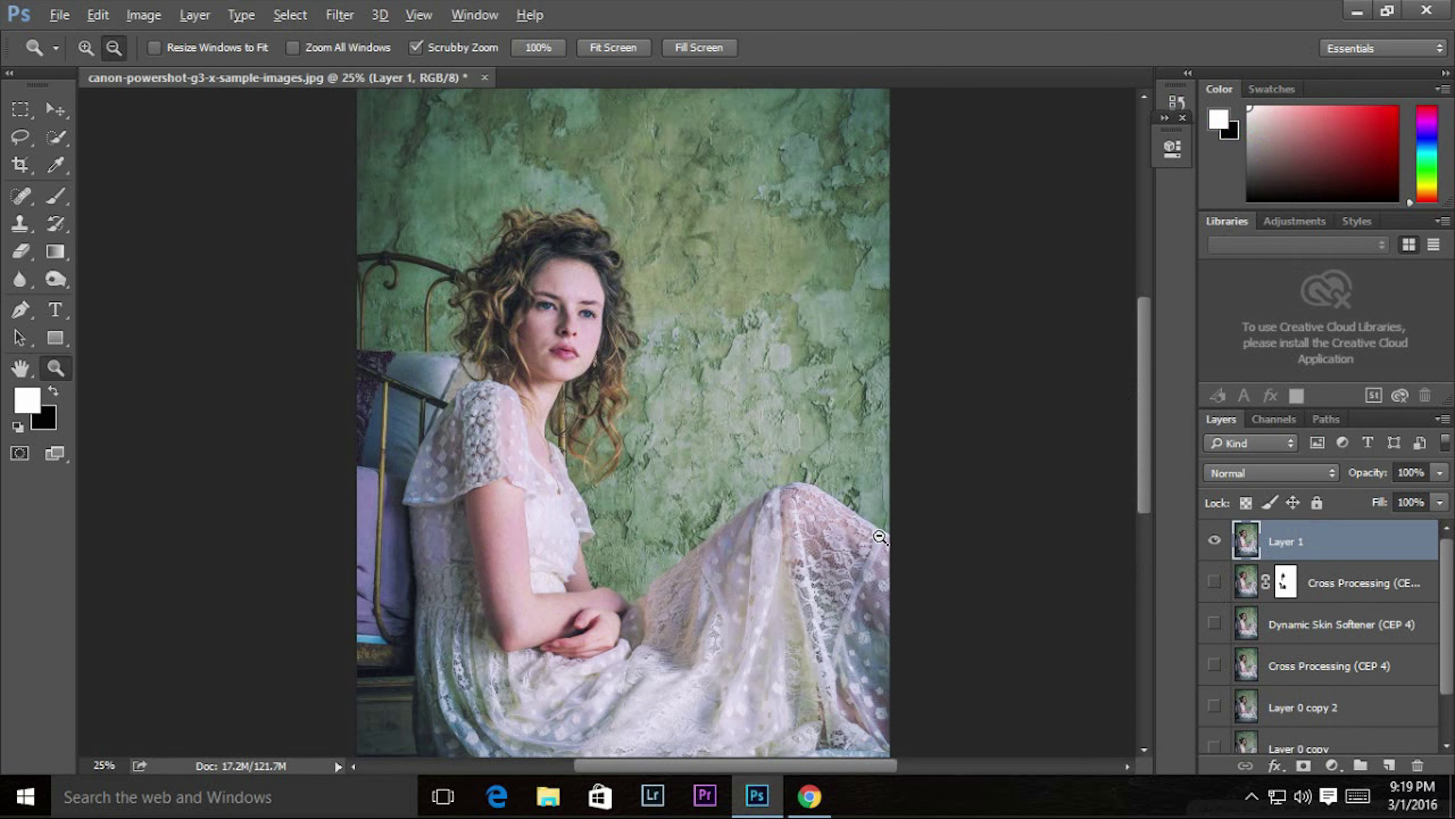
pyautogui.keyDown('alt'); pyautogui.click(789, 550); pyautogui.keyUp('alt')
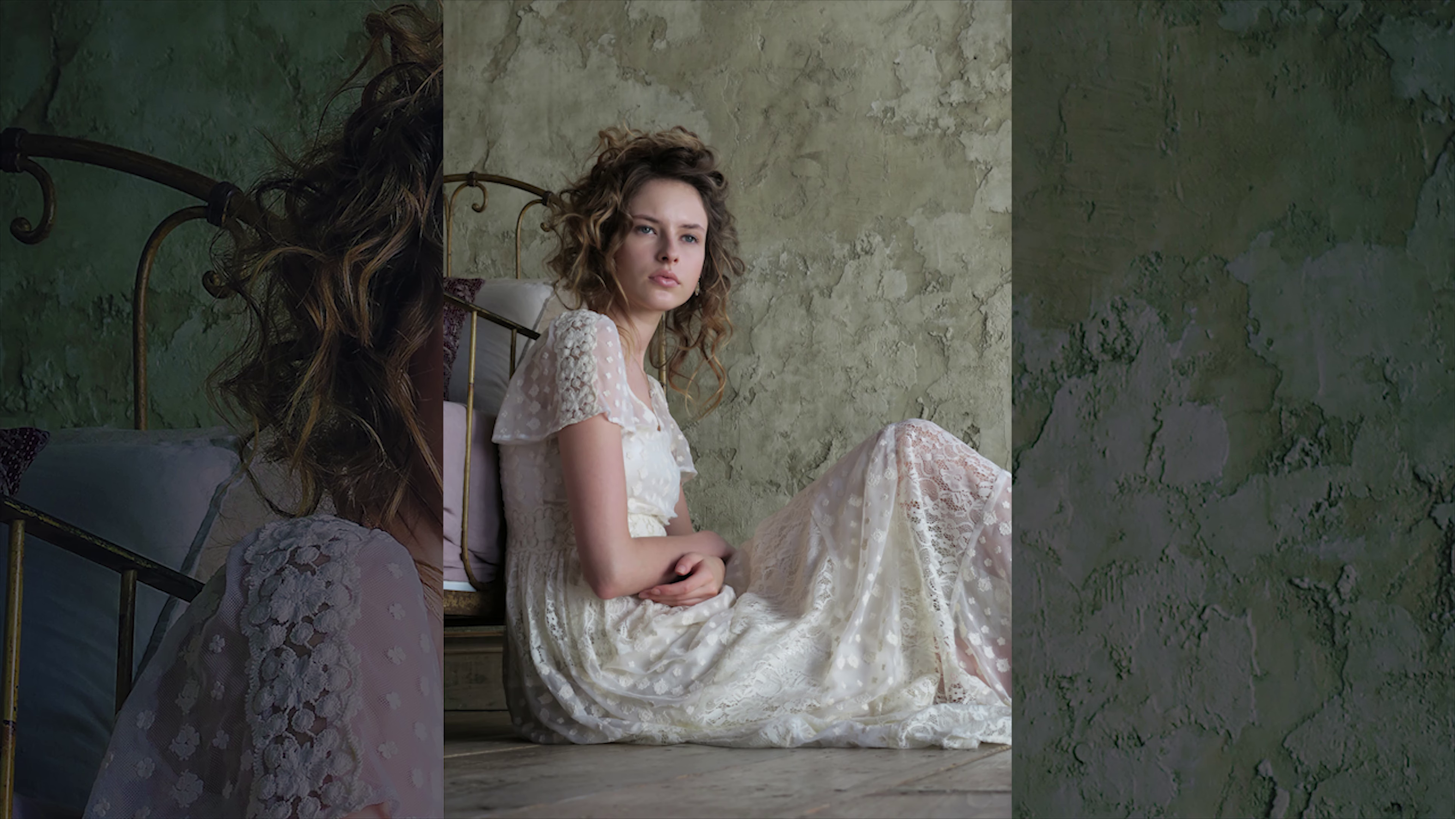